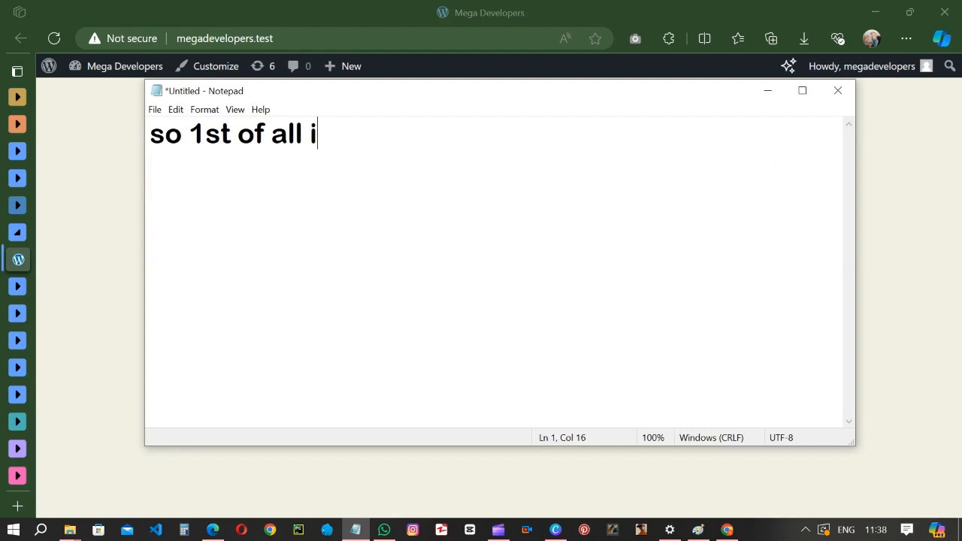
Complete the note's first sentence so it reads "so 1st of all i deleted all the pages, posts, media and everything in our template".
{"action": "type", "text": "the pages "}
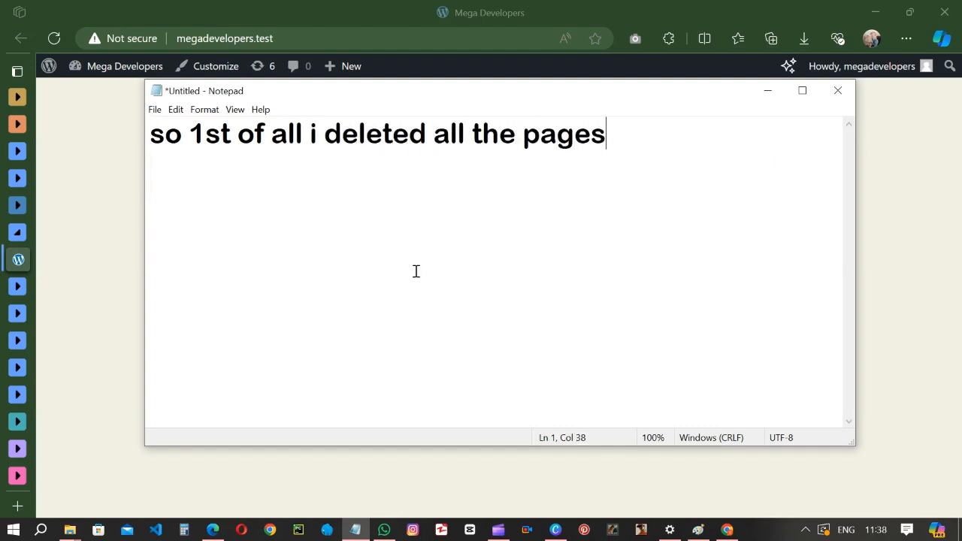
{"action": "type", "text": ", posts,"}
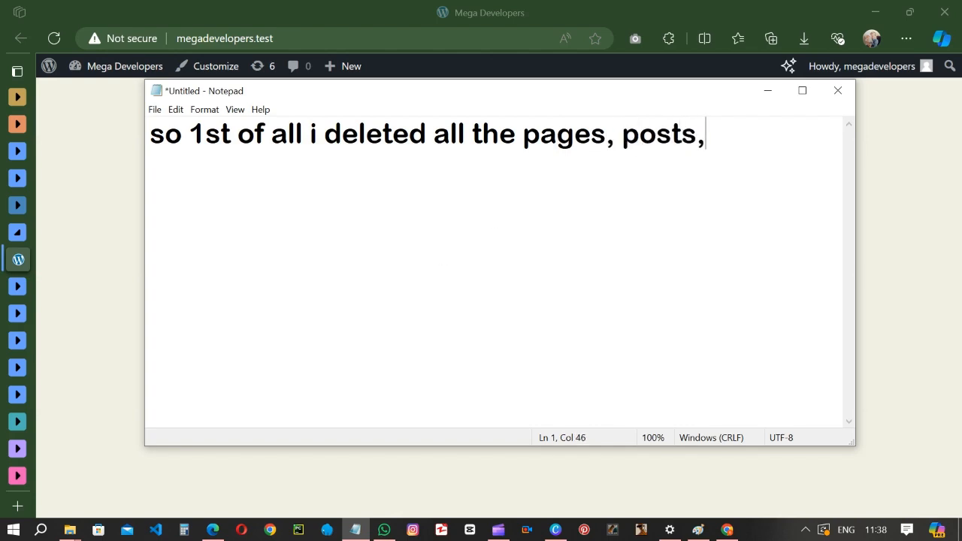
{"action": "type", "text": " media and e"}
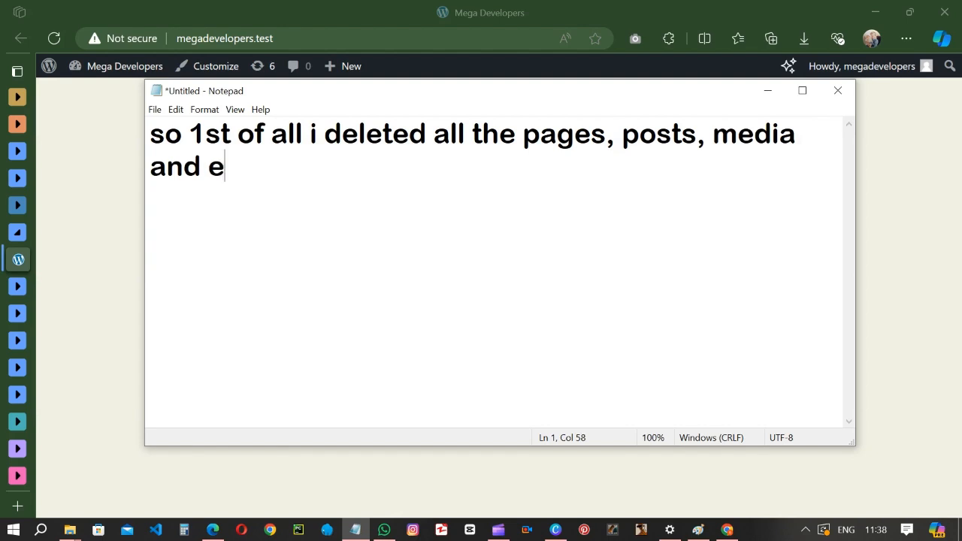
{"action": "type", "text": "verything in our"}
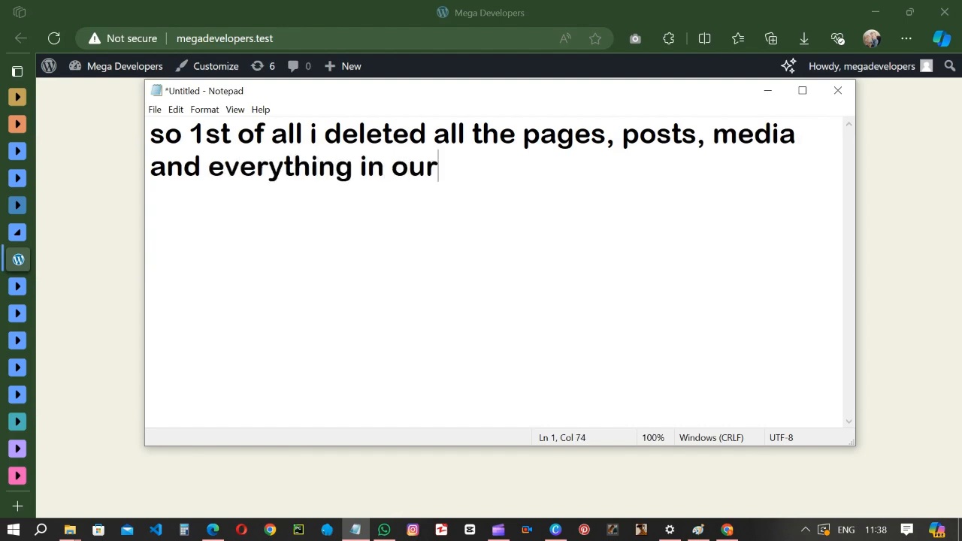
{"action": "type", "text": " template "}
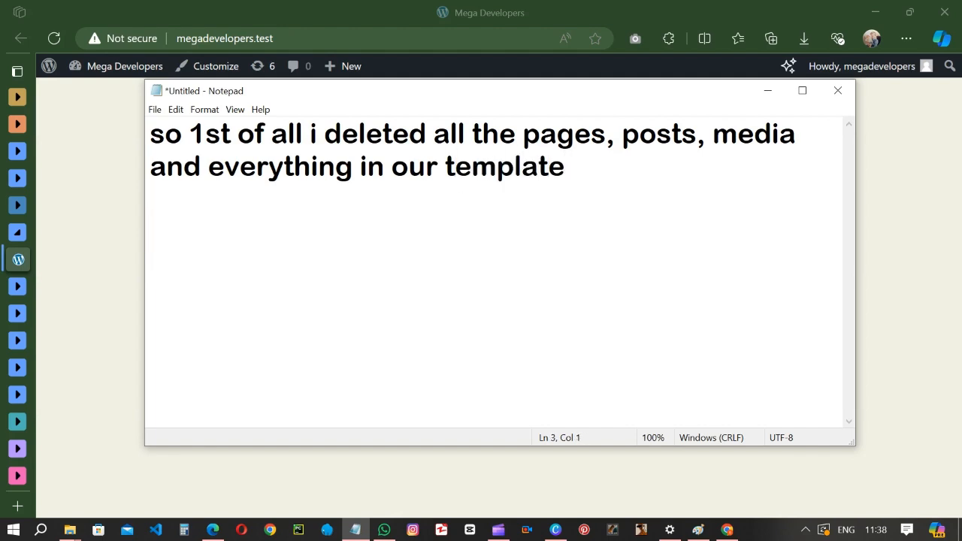
Add two separate lines to the note: "we shall be building it from scratch" and "let's get started".
{"action": "type", "text": "we will"}
{"action": "key", "text": "BackSpace"}
{"action": "key", "text": "BackSpace"}
{"action": "key", "text": "BackSpace"}
{"action": "key", "text": "BackSpace"}
{"action": "key", "text": "BackSpace"}
{"action": "type", "text": "shall be making"}
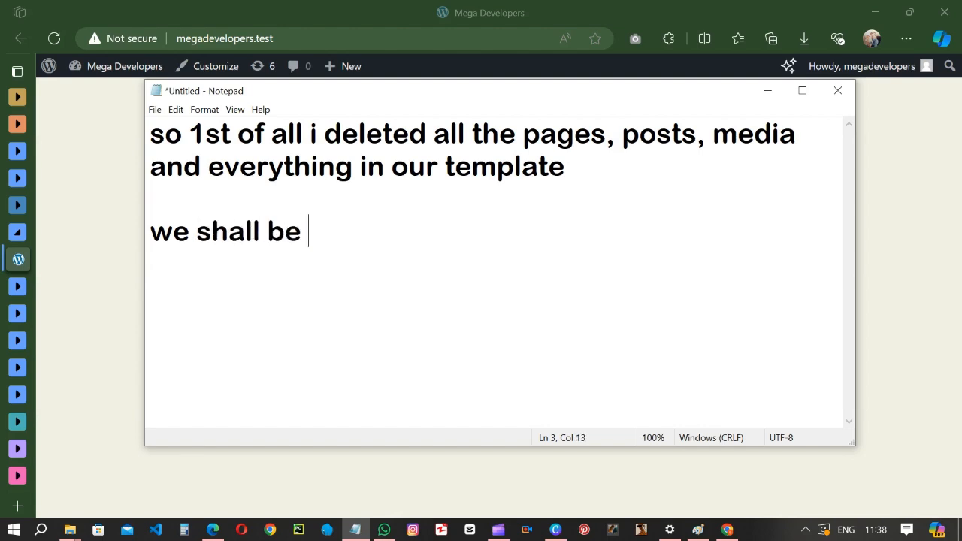
{"action": "key", "text": "BackSpace"}
{"action": "key", "text": "BackSpace"}
{"action": "key", "text": "BackSpace"}
{"action": "key", "text": "BackSpace"}
{"action": "key", "text": "BackSpace"}
{"action": "key", "text": "BackSpace"}
{"action": "key", "text": "BackSpace"}
{"action": "type", "text": "building it "}
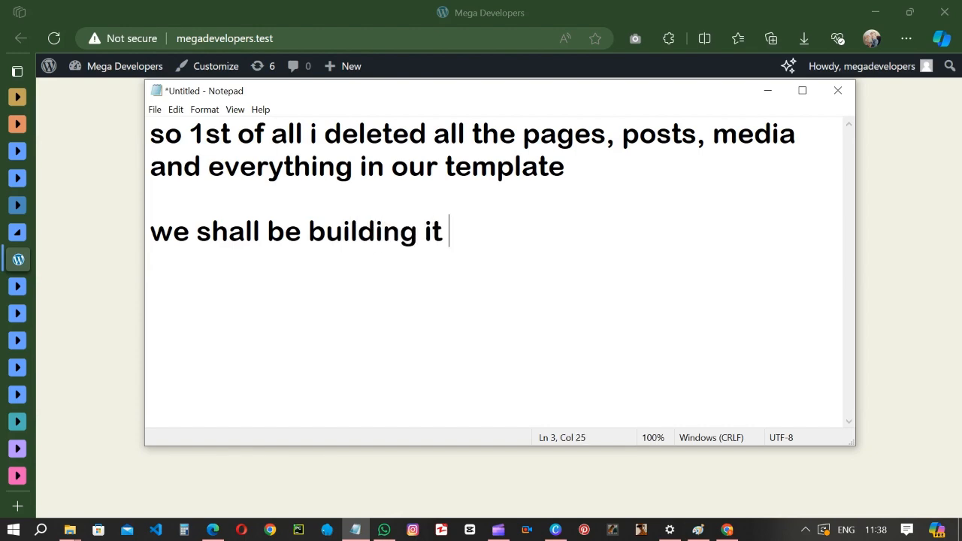
{"action": "type", "text": "from s"}
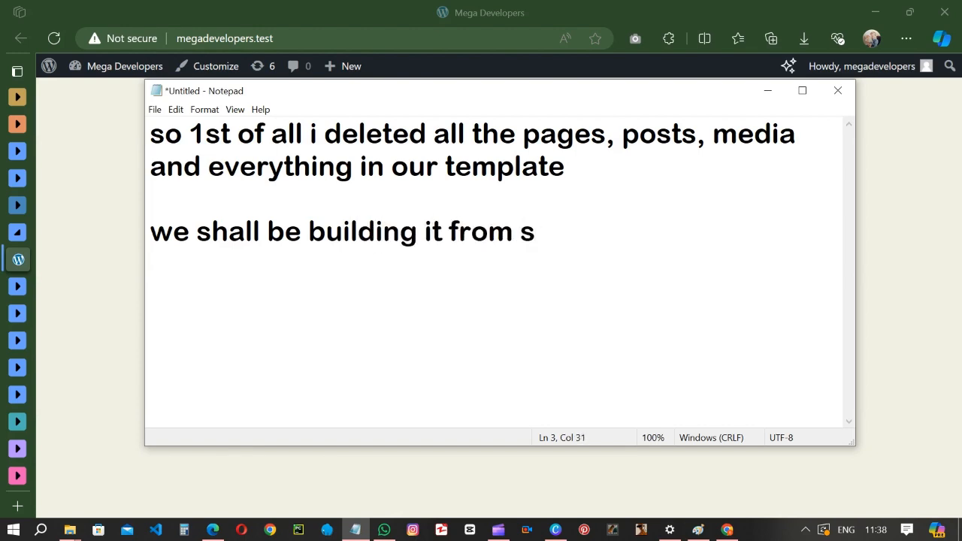
{"action": "type", "text": "cratch  "}
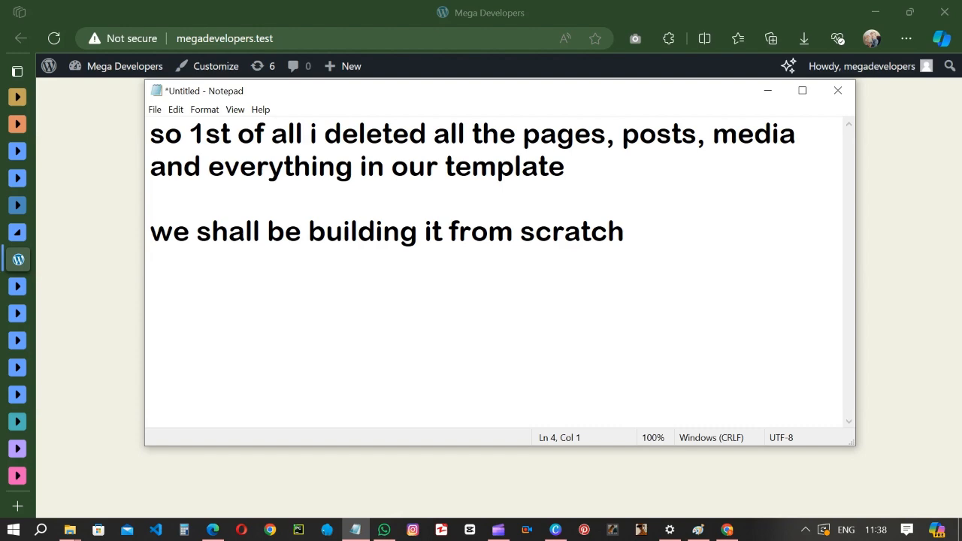
{"action": "type", "text": "let's get started"}
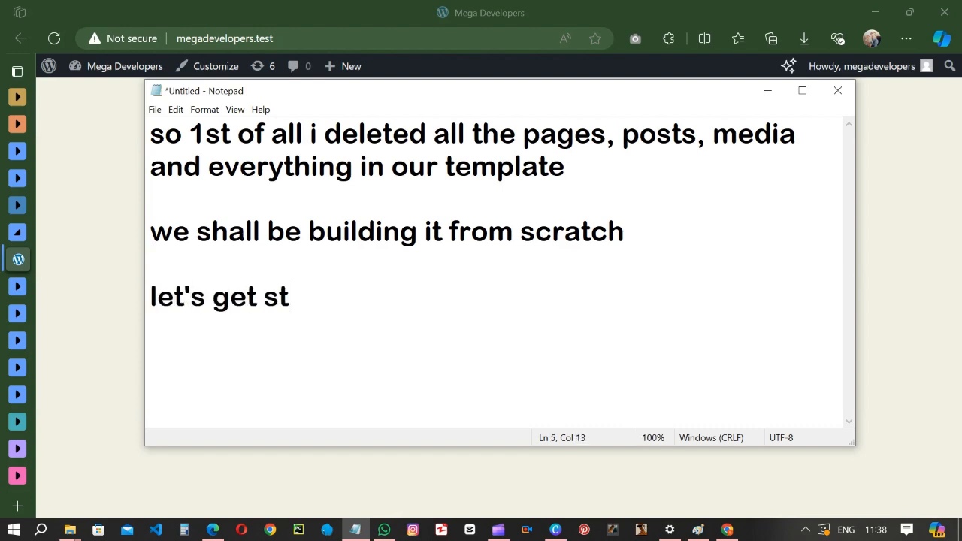
Put the note away and start a new post on the Mega Developers site in the browser.
{"action": "left_click", "coordinate": [768, 90]}
{"action": "left_click", "coordinate": [350, 69]}
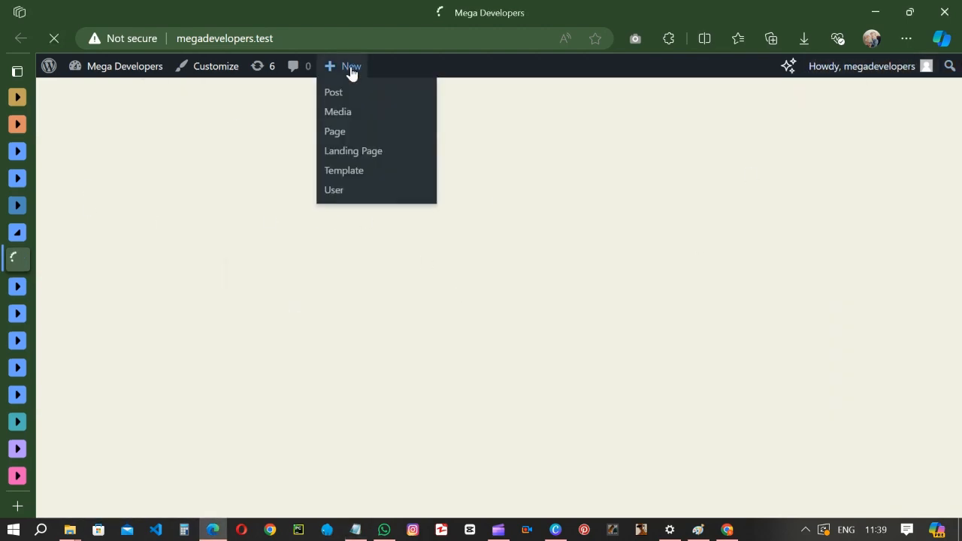
Return to Notepad and replace the whole note with "Start from creating pages".
{"action": "left_click", "coordinate": [355, 530]}
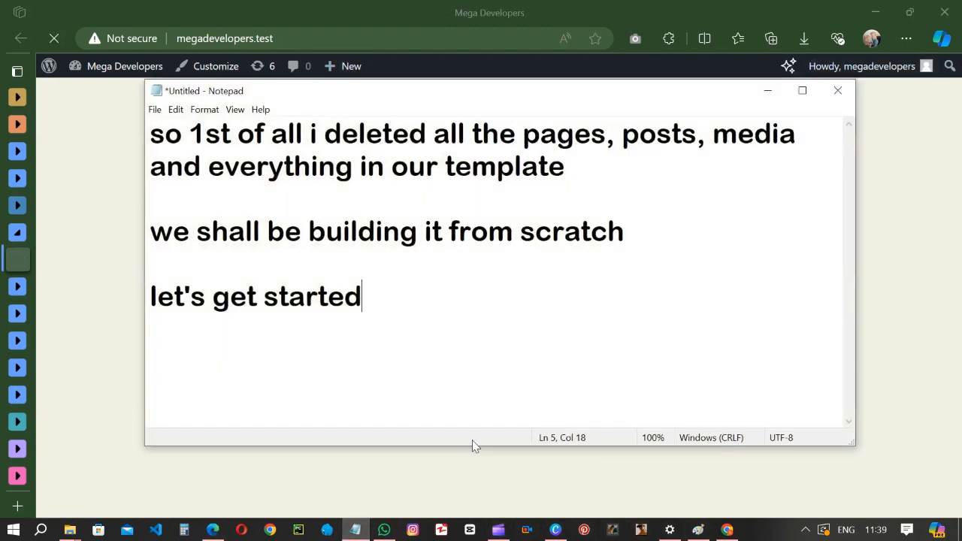
{"action": "key", "text": "ctrl+a"}
{"action": "type", "text": "St"}
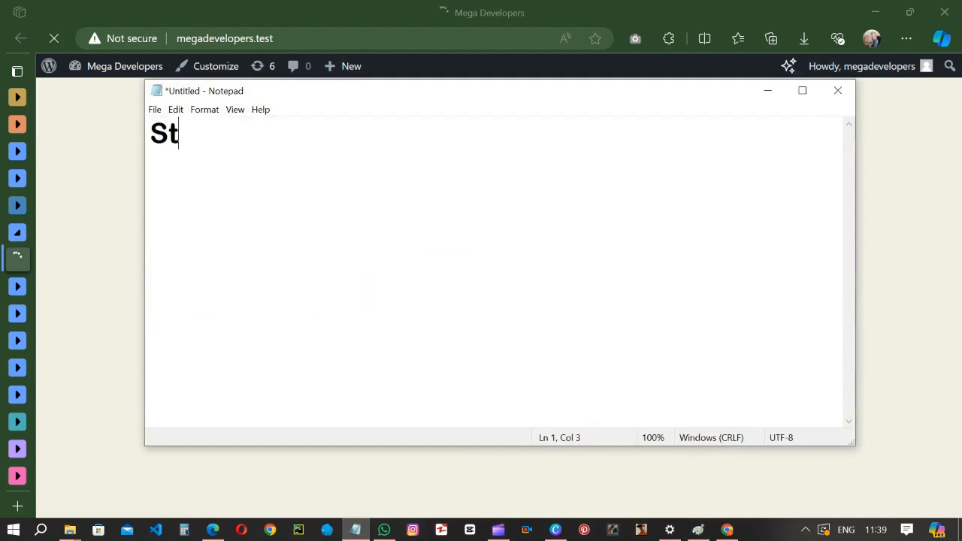
{"action": "type", "text": "art from xreati"}
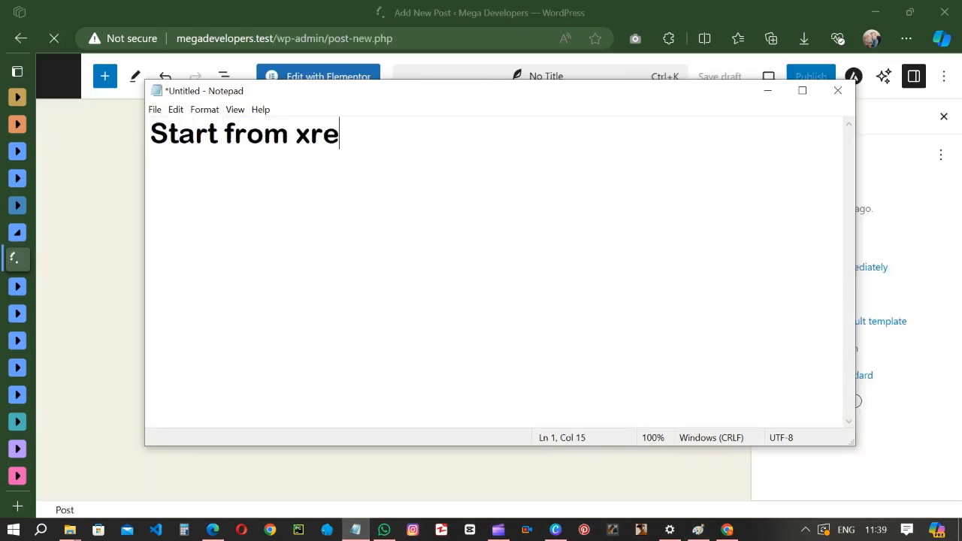
{"action": "key", "text": "BackSpace"}
{"action": "key", "text": "BackSpace"}
{"action": "key", "text": "BackSpace"}
{"action": "key", "text": "BackSpace"}
{"action": "key", "text": "BackSpace"}
{"action": "key", "text": "BackSpace"}
{"action": "type", "text": "creating pages"}
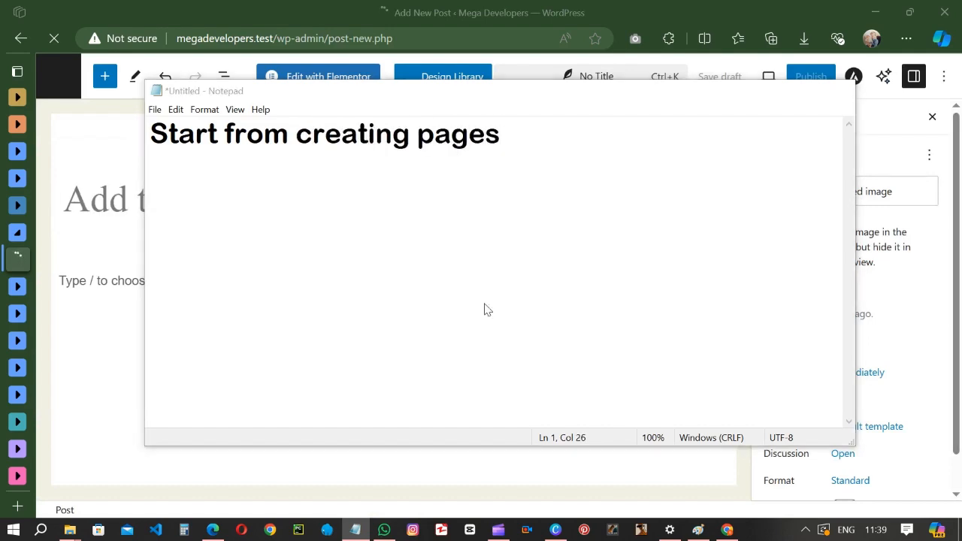
Go back to the browser and leave the new post editor for the admin posts list.
{"action": "left_click", "coordinate": [127, 122]}
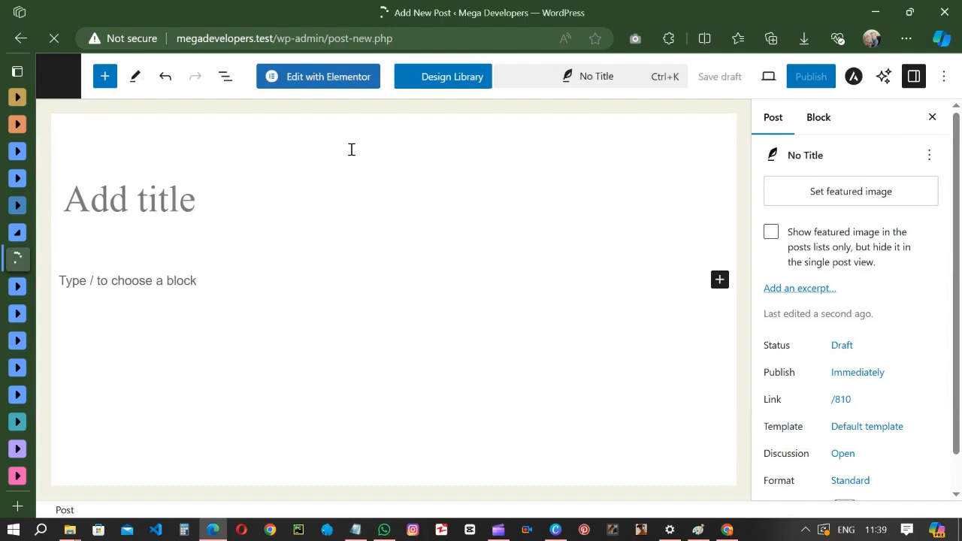
{"action": "left_click", "coordinate": [57, 75]}
{"action": "left_click", "coordinate": [575, 120]}
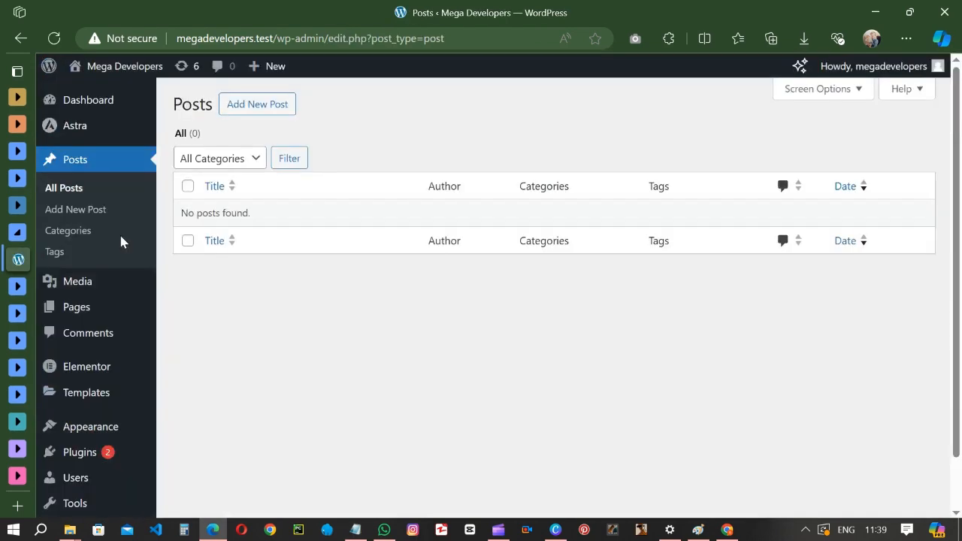
Open the editor for a new page in a separate browser tab and visit the site in the current tab.
{"action": "mouse_move", "coordinate": [266, 73]}
{"action": "right_click", "coordinate": [260, 135]}
{"action": "left_click", "coordinate": [280, 148]}
{"action": "mouse_move", "coordinate": [118, 69]}
{"action": "left_click", "coordinate": [117, 93]}
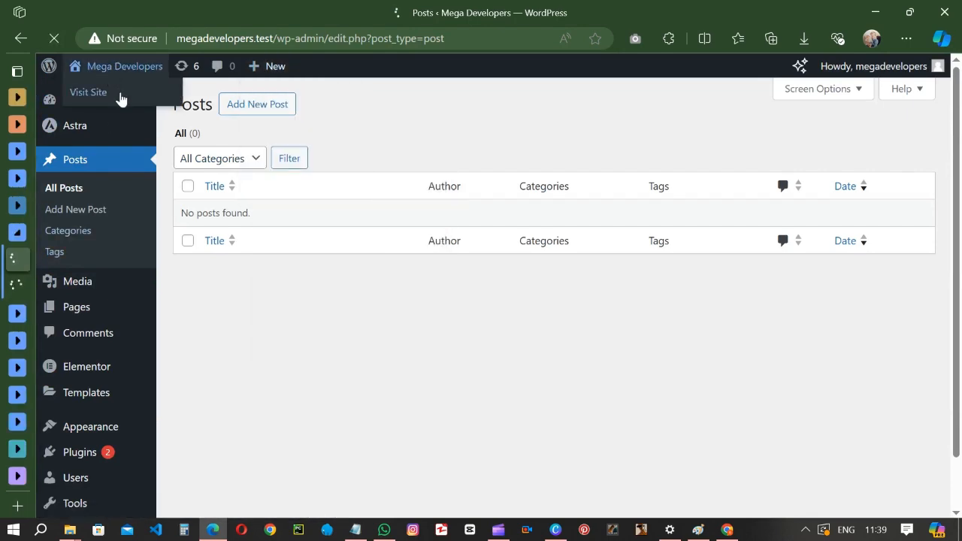
In the new page editor's tab, title the page "Home" and publish it.
{"action": "left_click", "coordinate": [24, 286]}
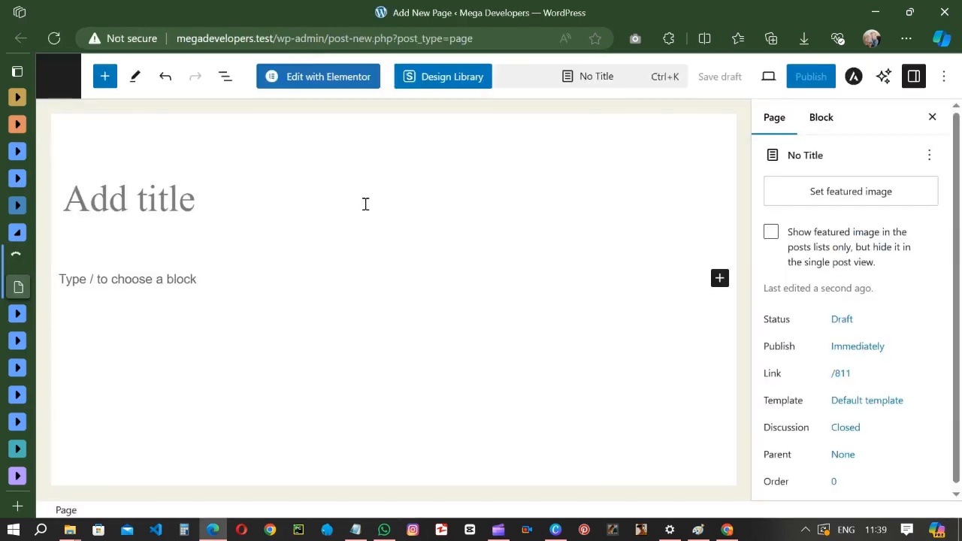
{"action": "left_click", "coordinate": [208, 202]}
{"action": "type", "text": "Home"}
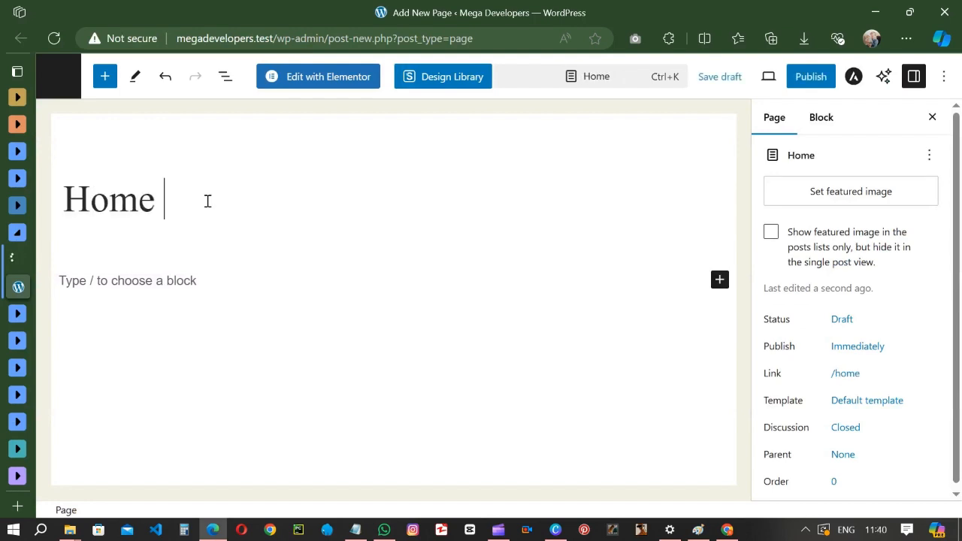
{"action": "left_click", "coordinate": [810, 77]}
{"action": "key", "text": "Return"}
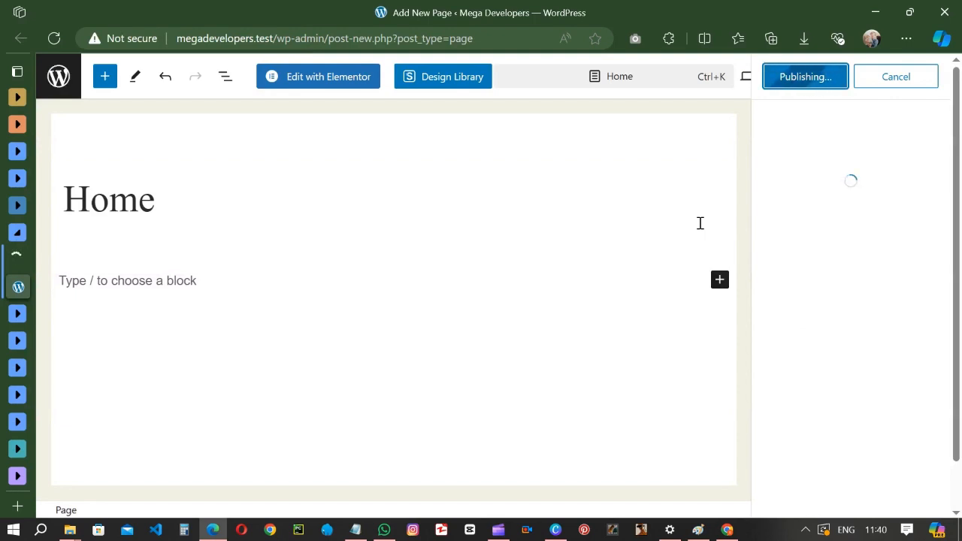
{"action": "left_click", "coordinate": [837, 253]}
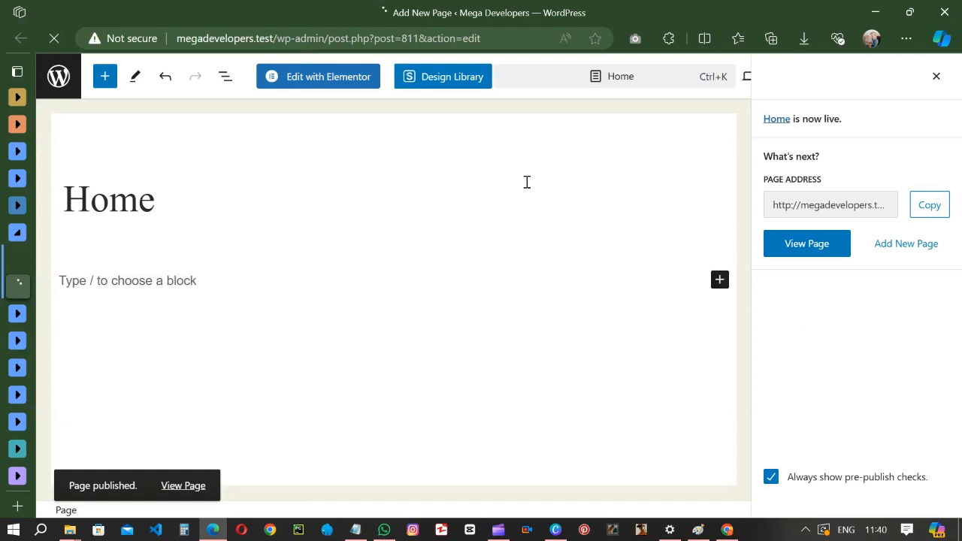
Add another new page titled "Blogs" and publish it.
{"action": "left_click", "coordinate": [872, 243]}
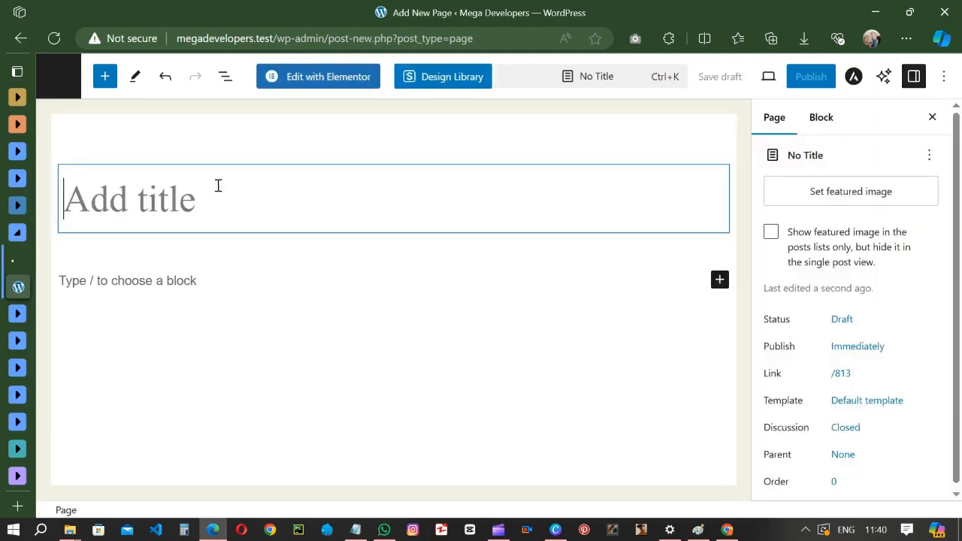
{"action": "type", "text": "Blogs"}
{"action": "left_click", "coordinate": [811, 76]}
{"action": "left_click", "coordinate": [805, 76]}
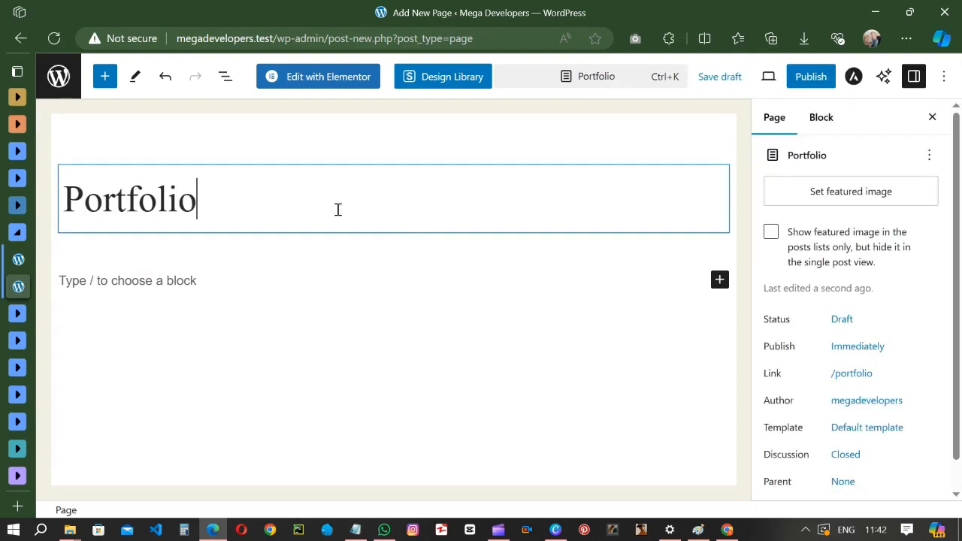
Publish the page titled "Portfolio".
{"action": "left_click", "coordinate": [806, 530]}
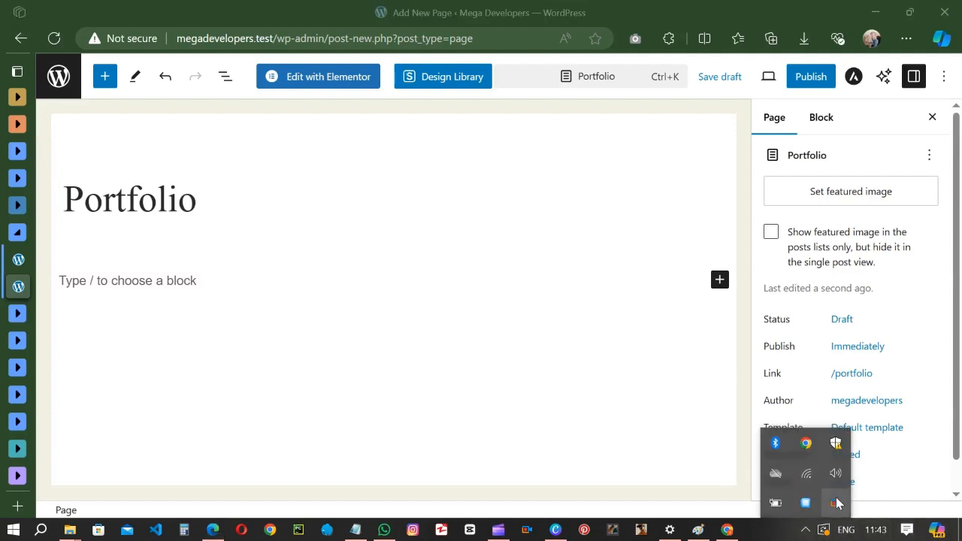
{"action": "left_click", "coordinate": [569, 338]}
{"action": "left_click", "coordinate": [811, 75]}
{"action": "left_click", "coordinate": [805, 76]}
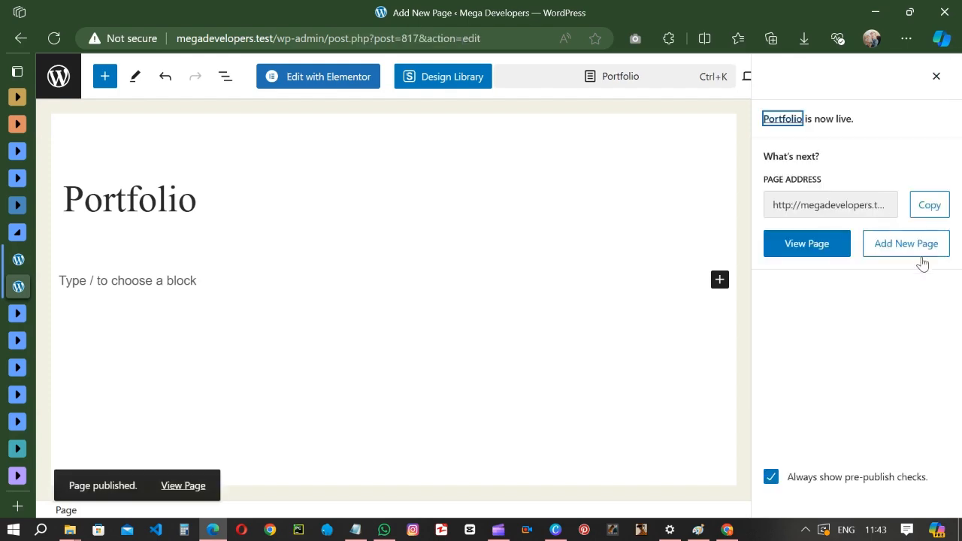
Add another new page titled "Contact" and publish it.
{"action": "left_click", "coordinate": [917, 253]}
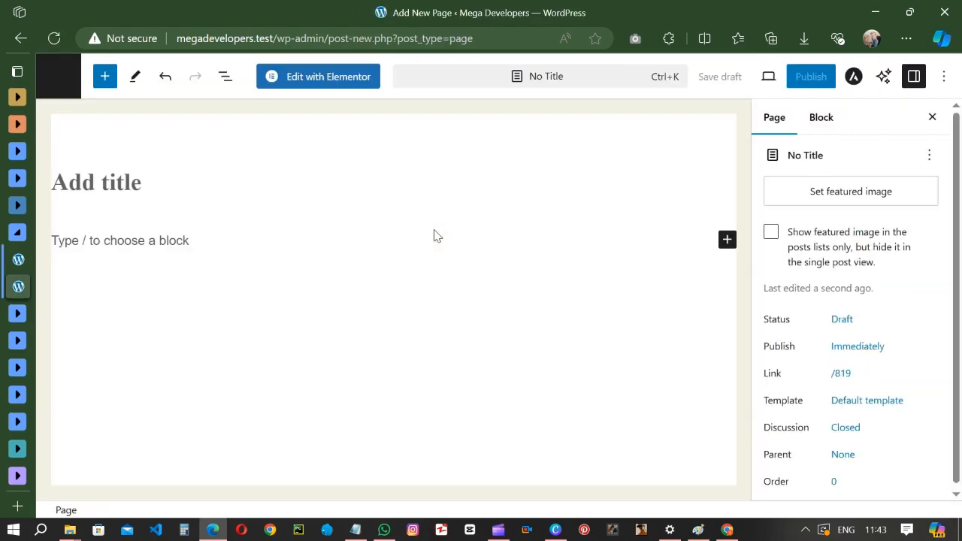
{"action": "left_click", "coordinate": [296, 200]}
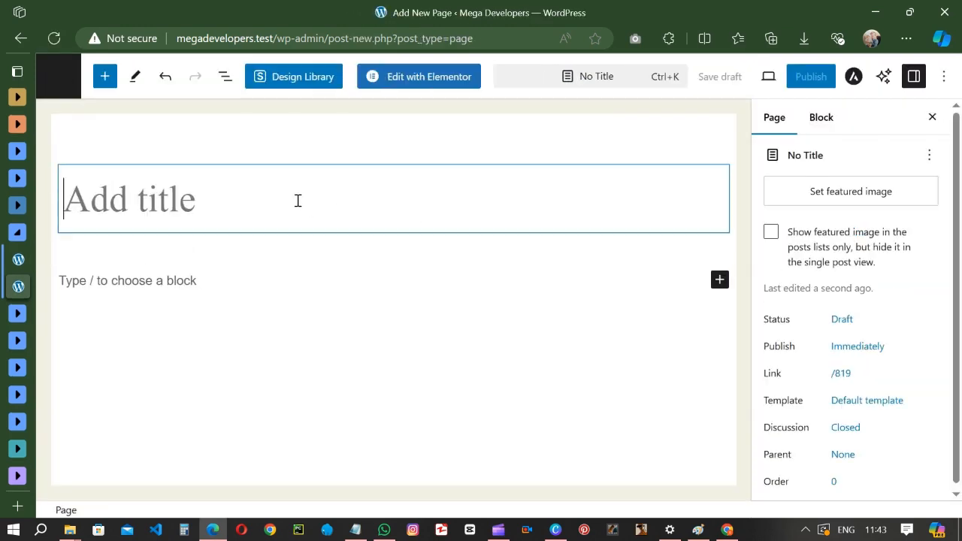
{"action": "type", "text": "Contact"}
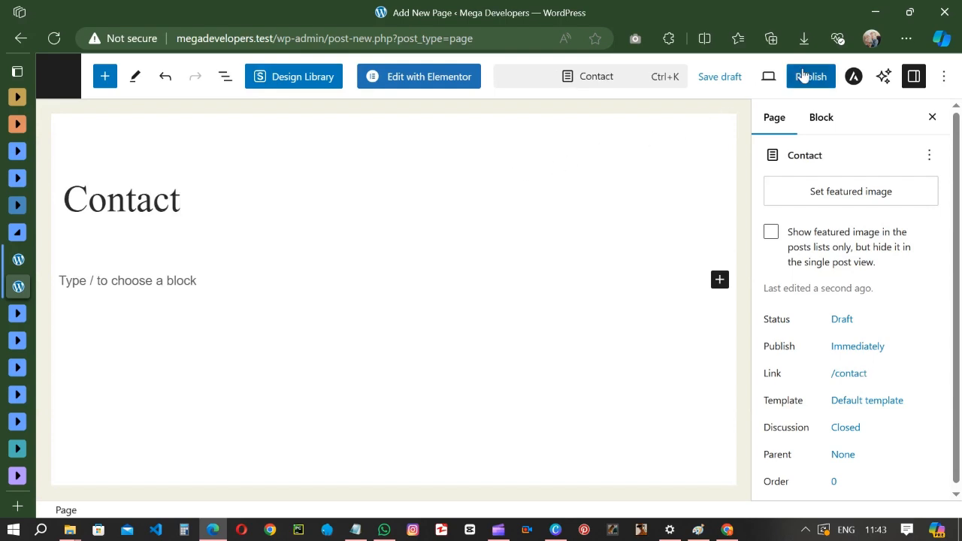
{"action": "left_click", "coordinate": [803, 76]}
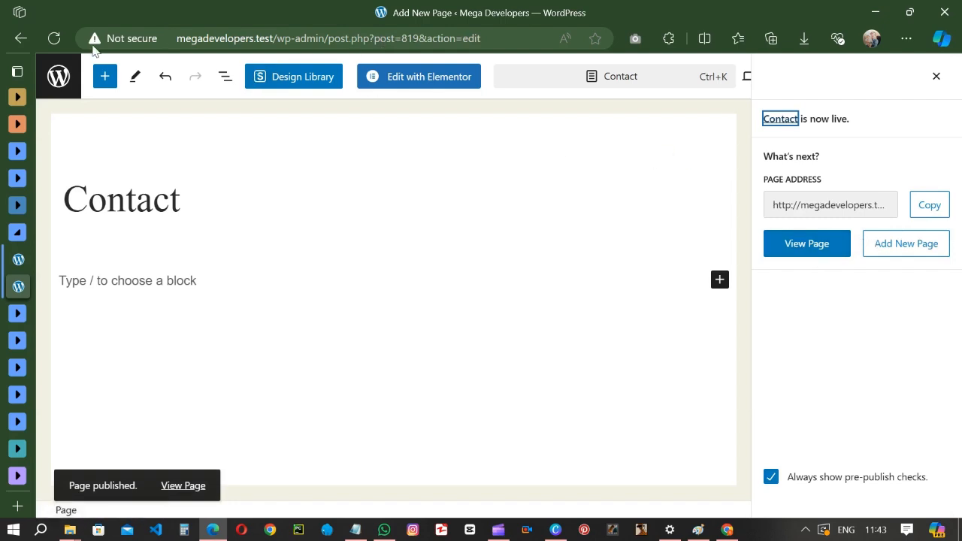
Switch to the tab with the live site and reload its front page.
{"action": "left_click", "coordinate": [60, 258]}
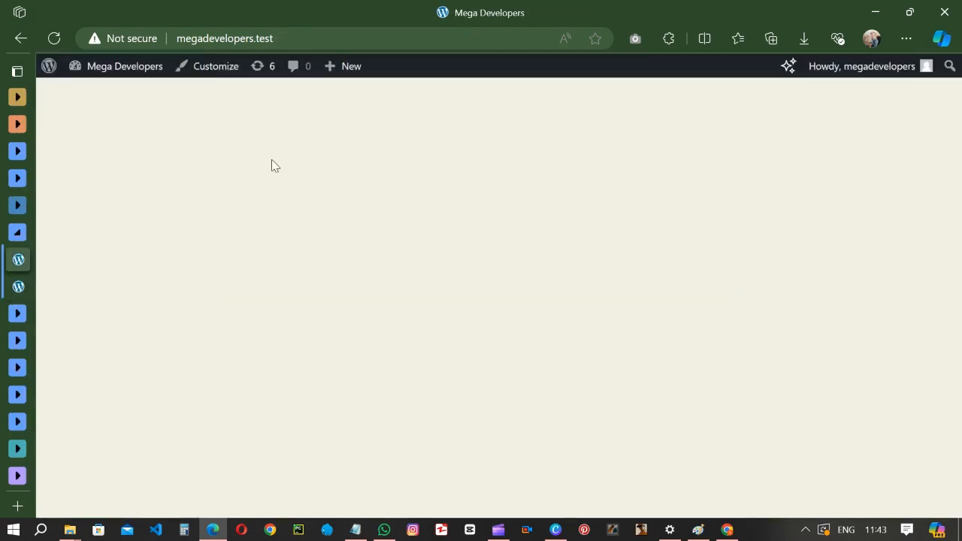
{"action": "left_click", "coordinate": [54, 39]}
Switch to Notepad and replace its text with "Now we shall set Home page in setting and also blogs page or posts page".
{"action": "left_click", "coordinate": [356, 529]}
{"action": "key", "text": "ctrl+a"}
{"action": "type", "text": "Now "}
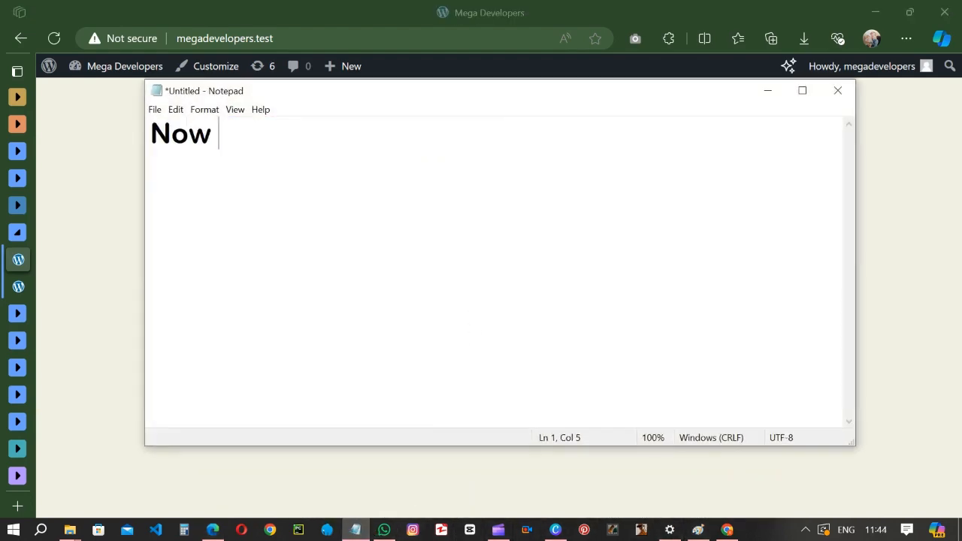
{"action": "type", "text": "we sh"}
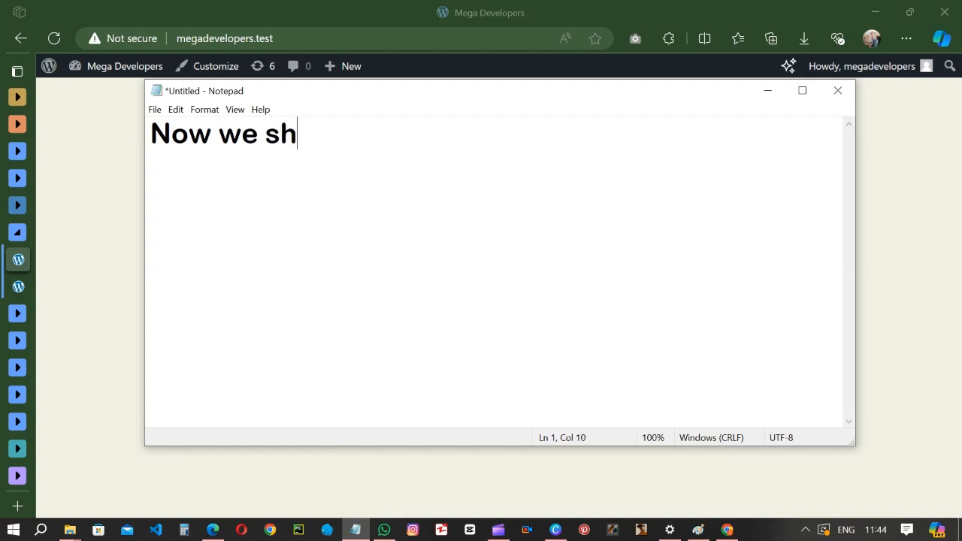
{"action": "type", "text": "all set "}
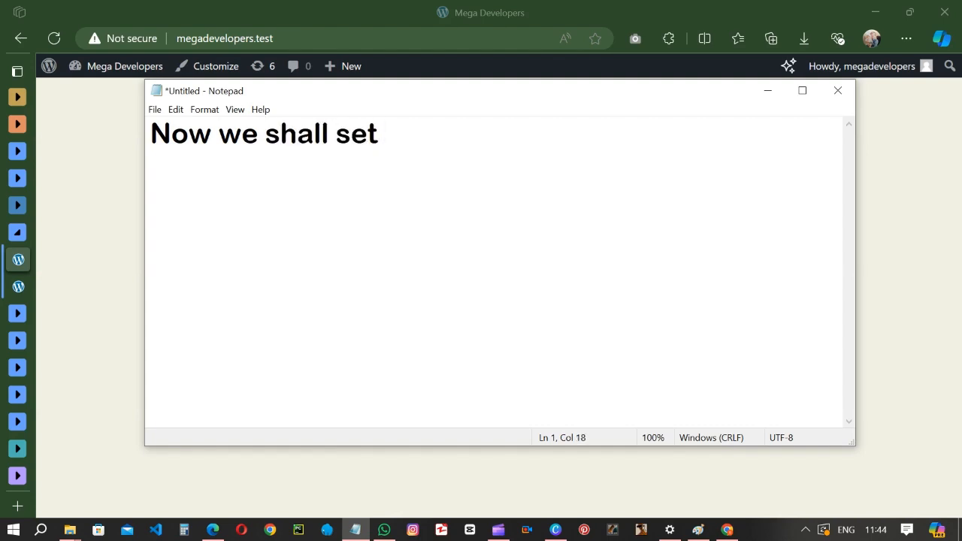
{"action": "type", "text": "Home pa"}
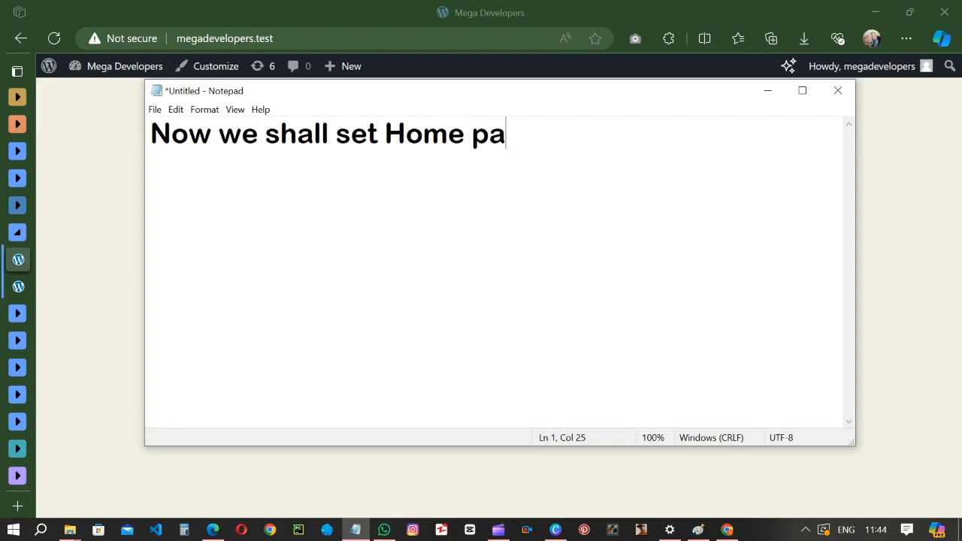
{"action": "type", "text": "ge in setting a"}
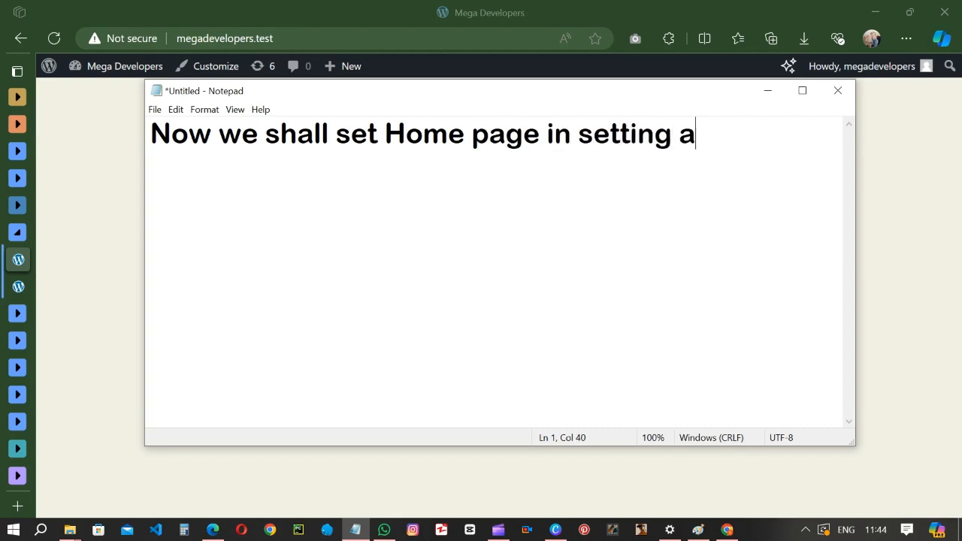
{"action": "type", "text": "nd also blo"}
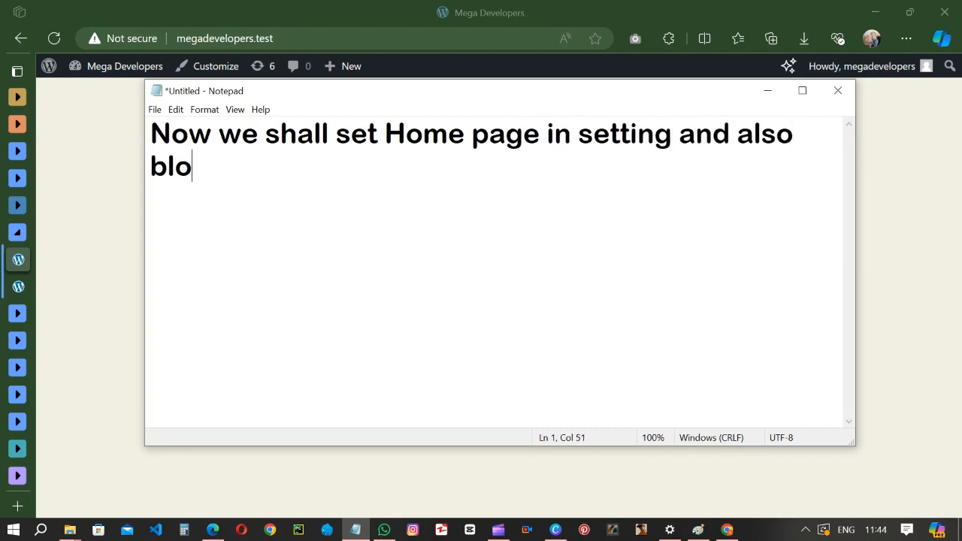
{"action": "type", "text": "gs page or posts page"}
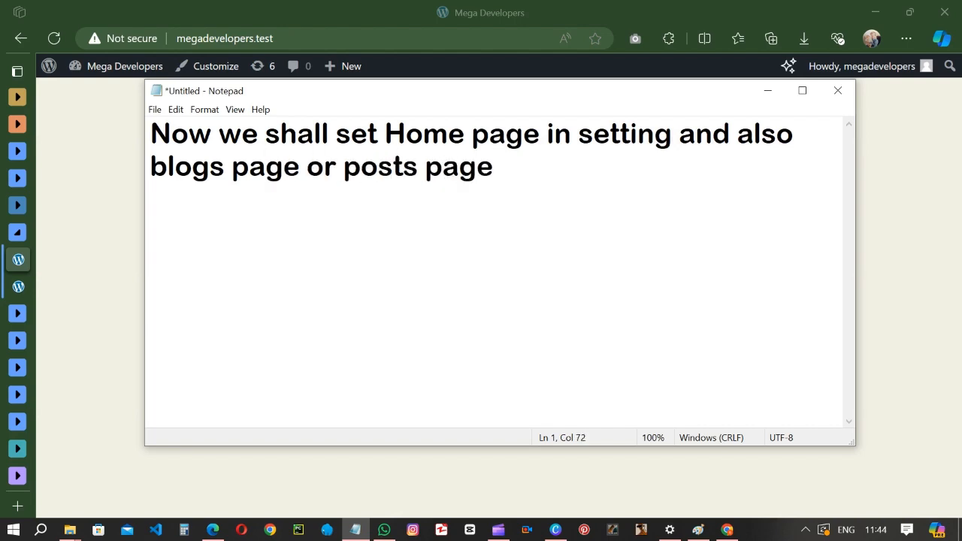
{"action": "left_click", "coordinate": [768, 91]}
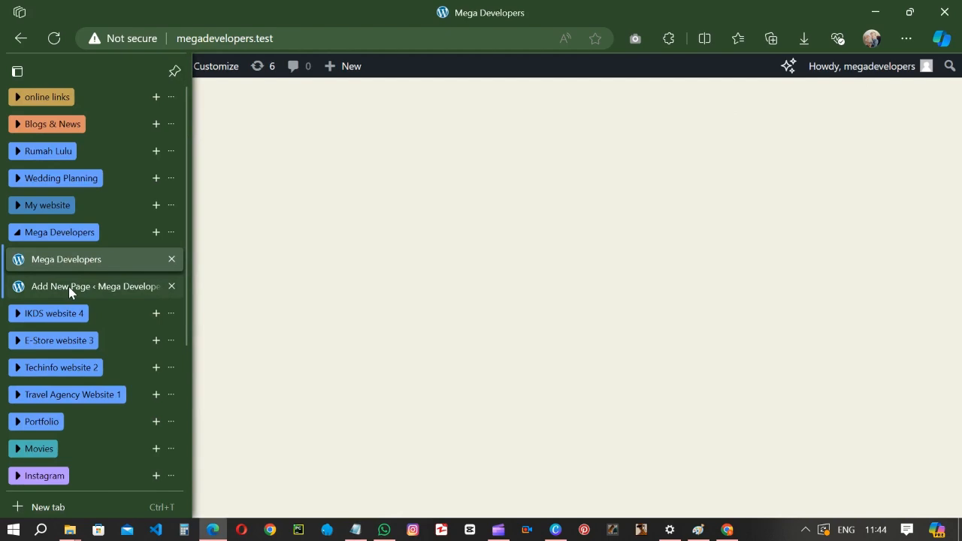
Switch to the browser, open the WordPress admin area in a new tab and go to the Reading settings.
{"action": "right_click", "coordinate": [51, 73]}
{"action": "left_click", "coordinate": [84, 84]}
{"action": "left_click", "coordinate": [12, 314]}
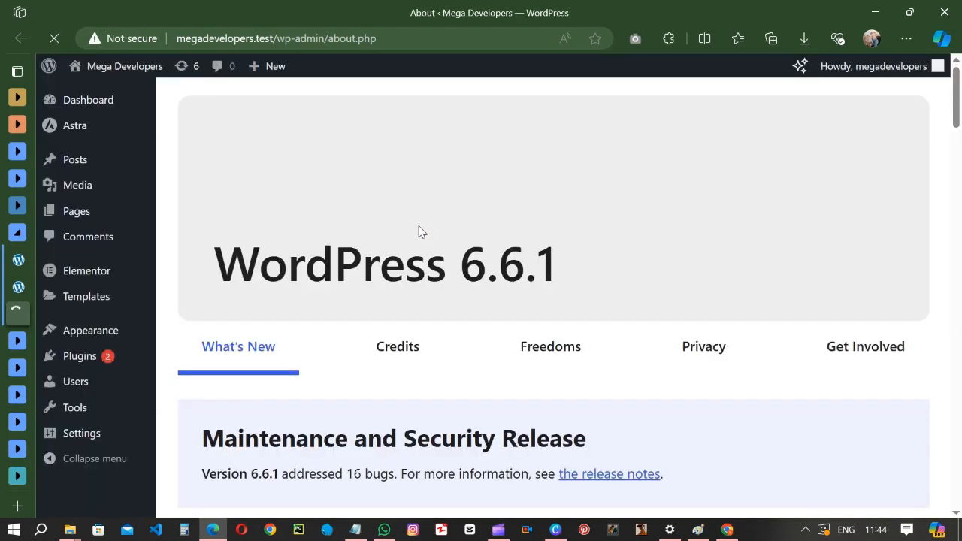
{"action": "mouse_move", "coordinate": [86, 436]}
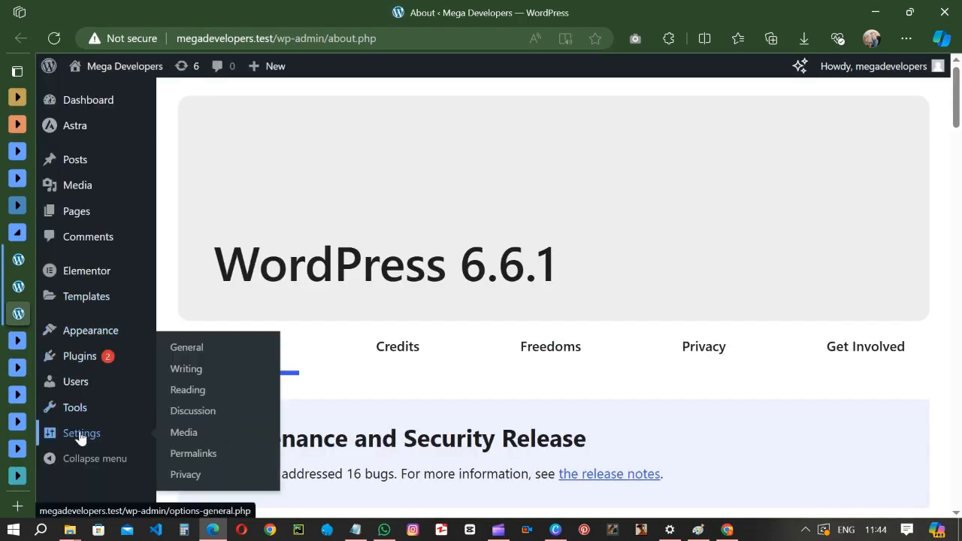
{"action": "left_click", "coordinate": [188, 396]}
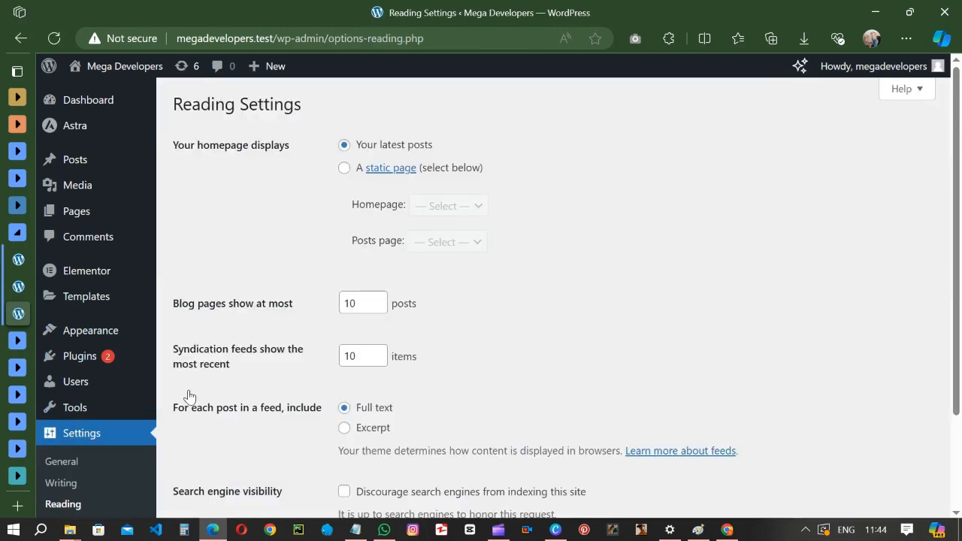
Make the homepage display a static page, with Home as the homepage and Blogs as the posts page, and save the settings.
{"action": "left_click", "coordinate": [344, 168]}
{"action": "left_click", "coordinate": [440, 207]}
{"action": "left_click", "coordinate": [445, 272]}
{"action": "left_click", "coordinate": [459, 253]}
{"action": "left_click", "coordinate": [453, 277]}
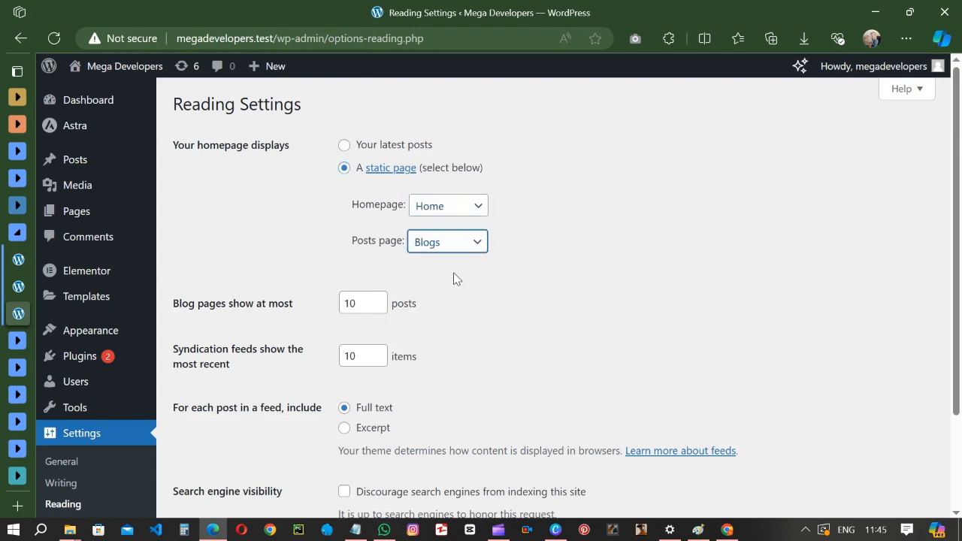
{"action": "scroll", "coordinate": [393, 305], "scroll_direction": "down", "scroll_amount": 3}
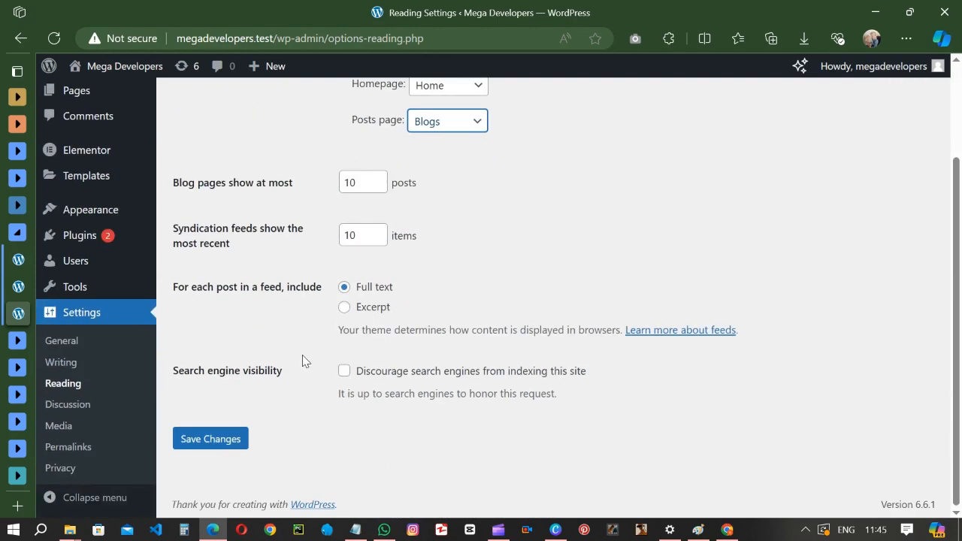
{"action": "left_click", "coordinate": [207, 443]}
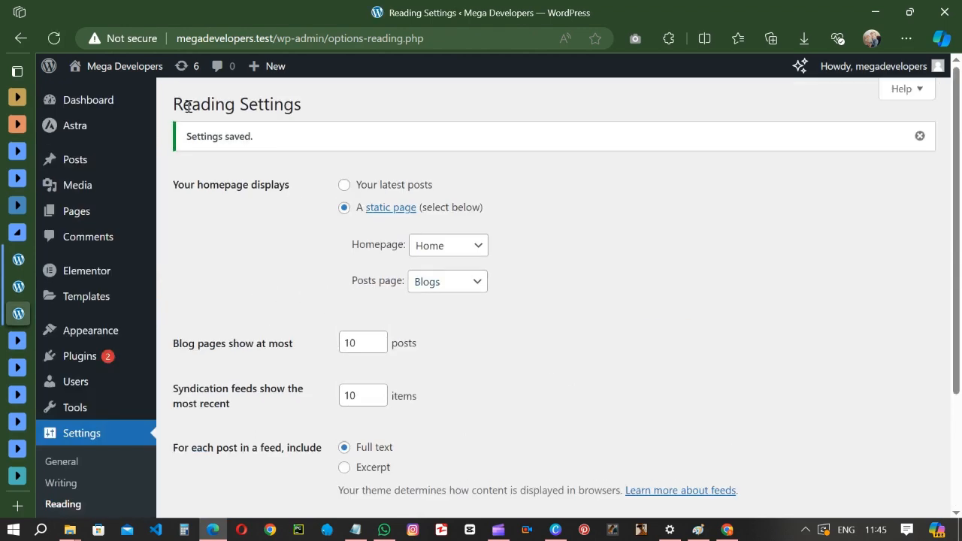
Return to the live site and reload its front page to check the new homepage.
{"action": "left_click", "coordinate": [120, 69]}
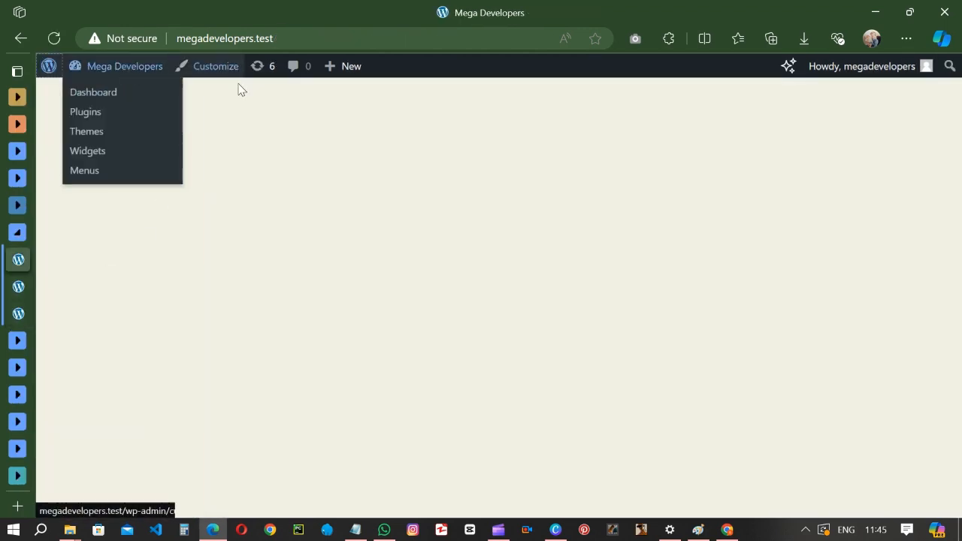
{"action": "left_click", "coordinate": [55, 39]}
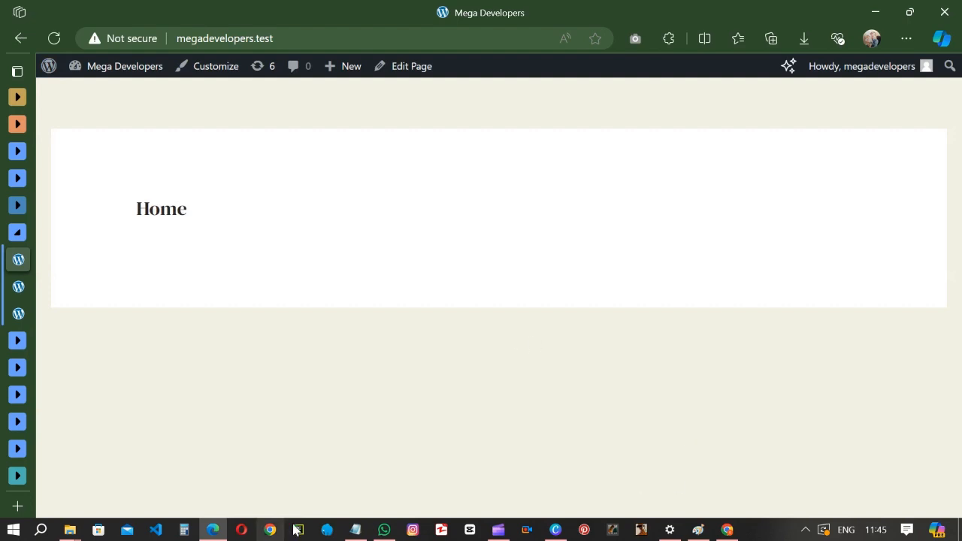
Switch to Notepad and replace the note with "Now we shall set head menu or main menu or Nav Bar".
{"action": "left_click", "coordinate": [361, 533]}
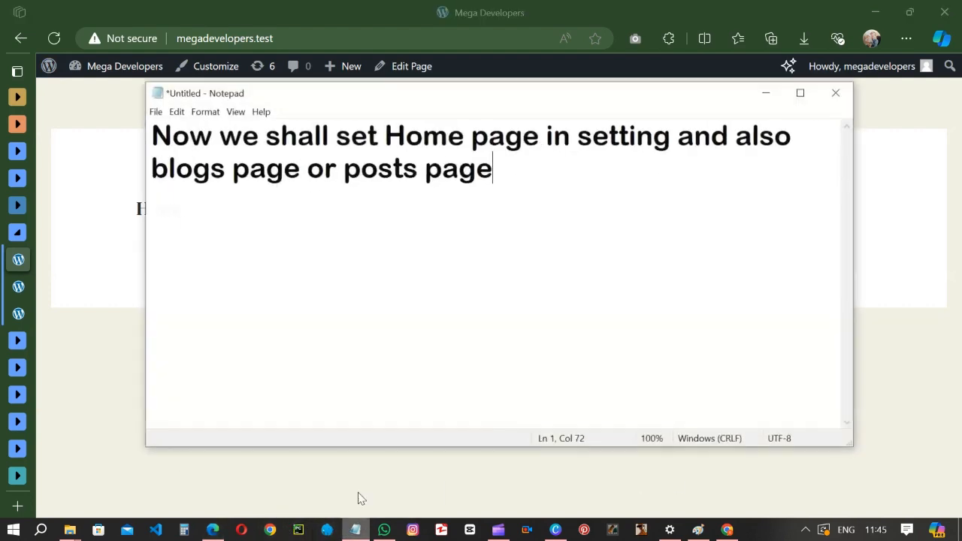
{"action": "key", "text": "ctrl+a"}
{"action": "type", "text": "Now "}
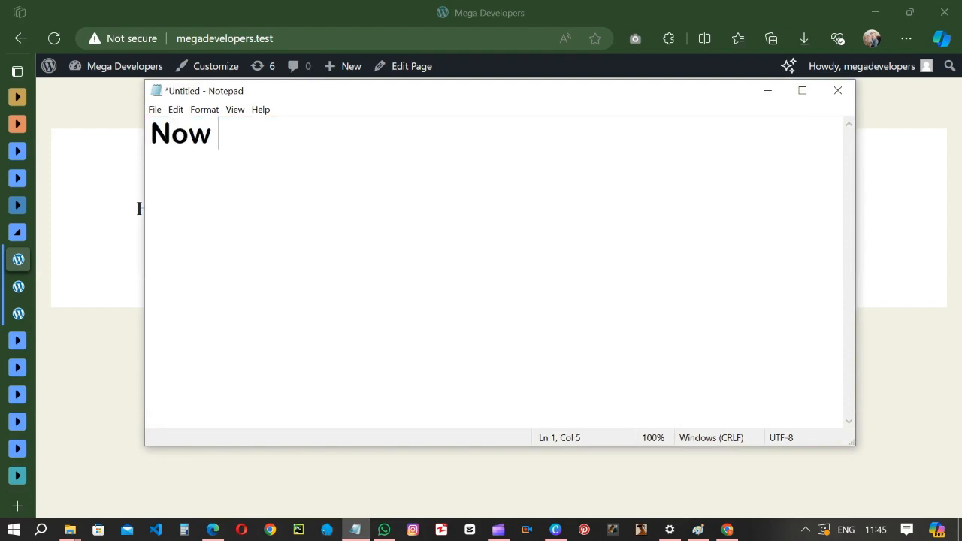
{"action": "type", "text": "we shall "}
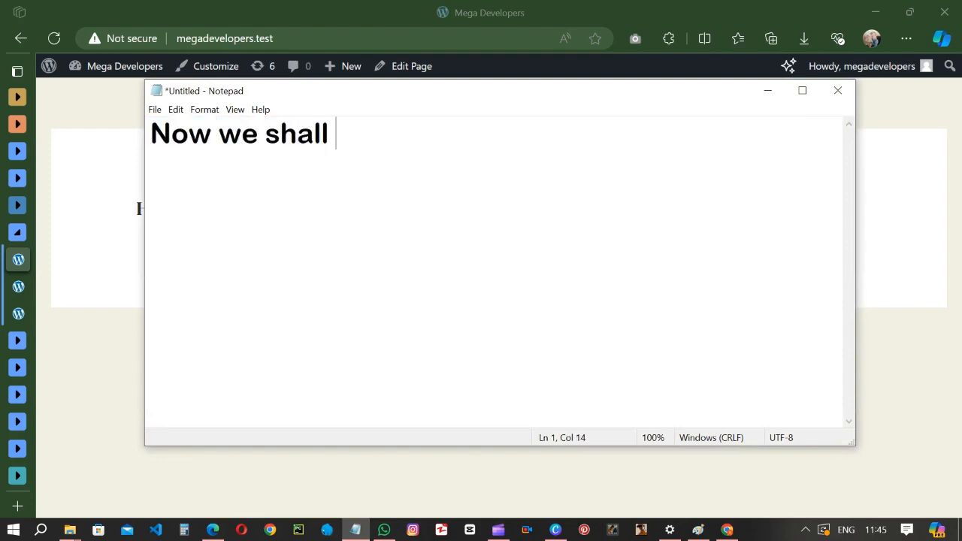
{"action": "type", "text": "set "}
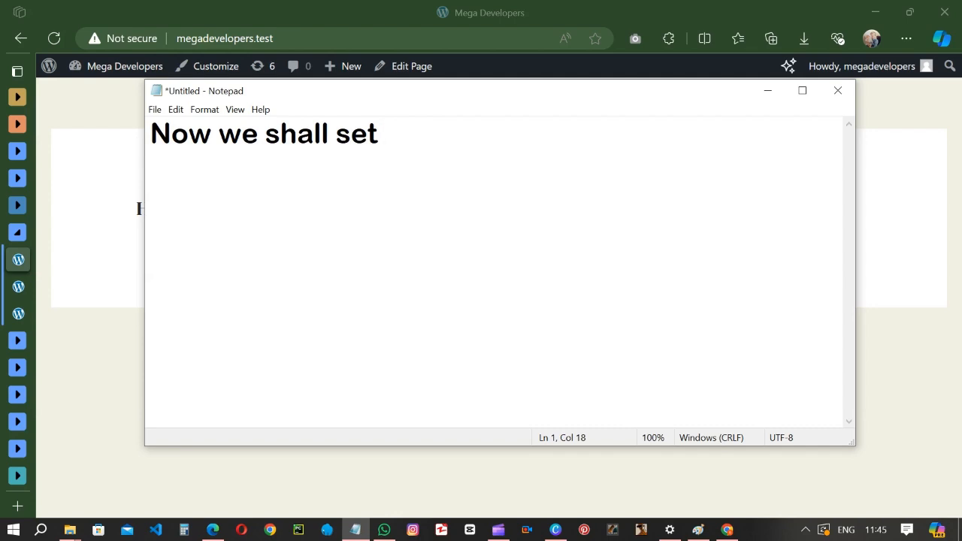
{"action": "type", "text": "head"}
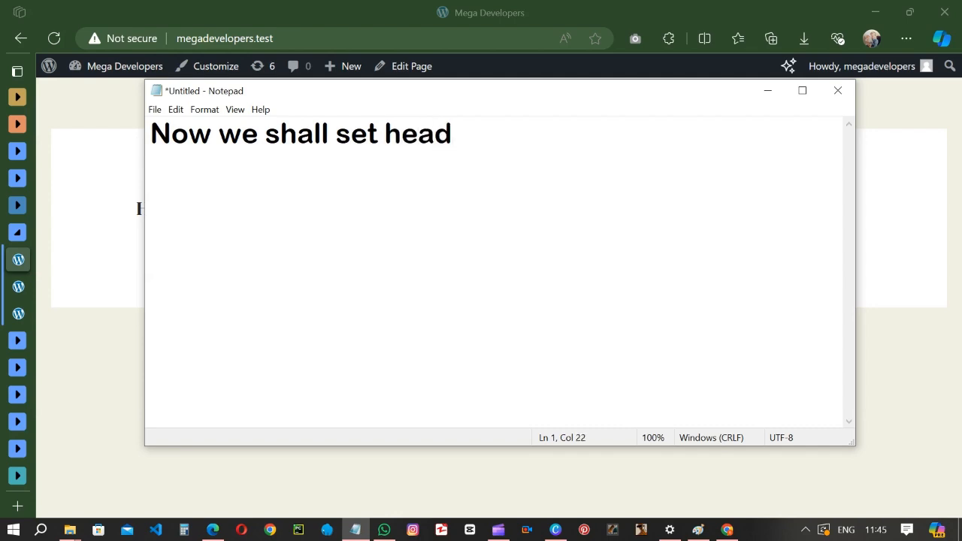
{"action": "type", "text": " menu "}
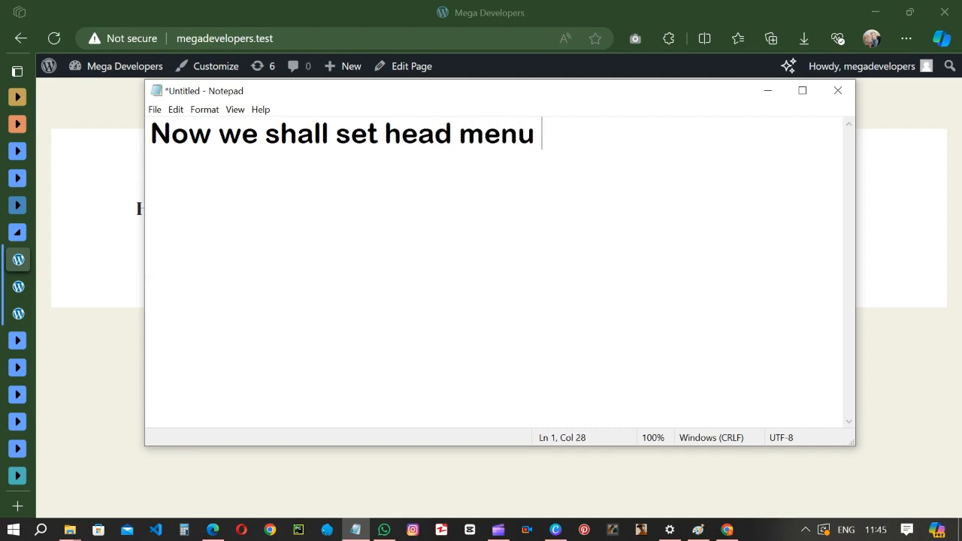
{"action": "type", "text": "or main menu"}
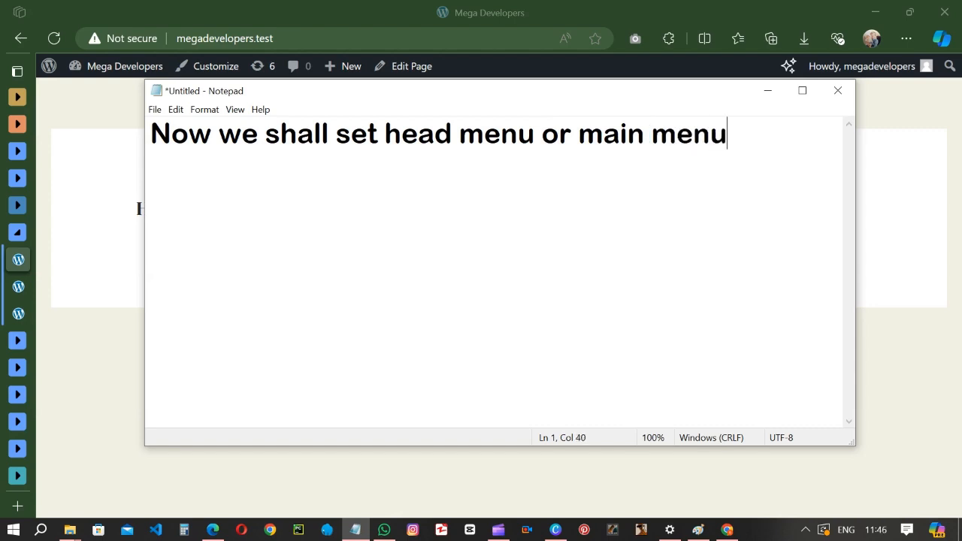
{"action": "type", "text": " or Nav"}
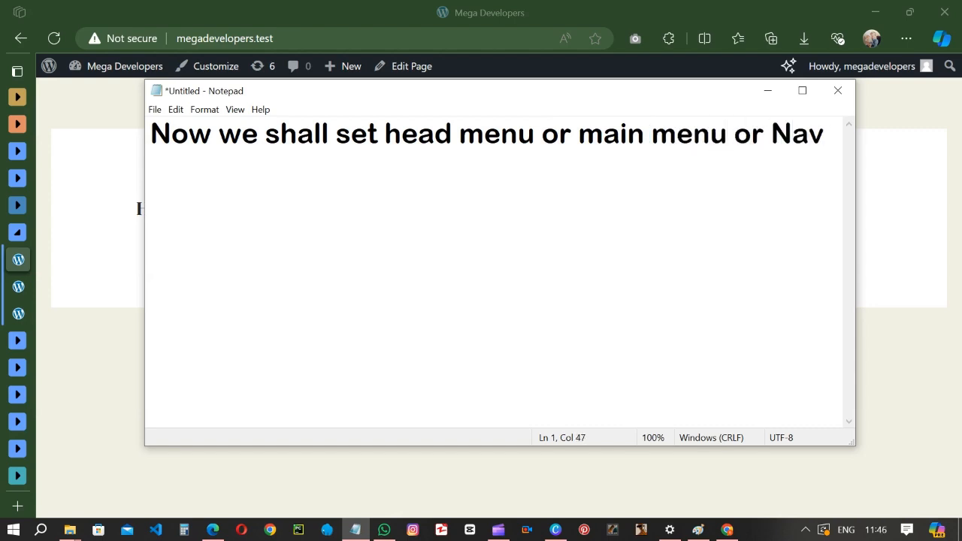
{"action": "type", "text": " Bar"}
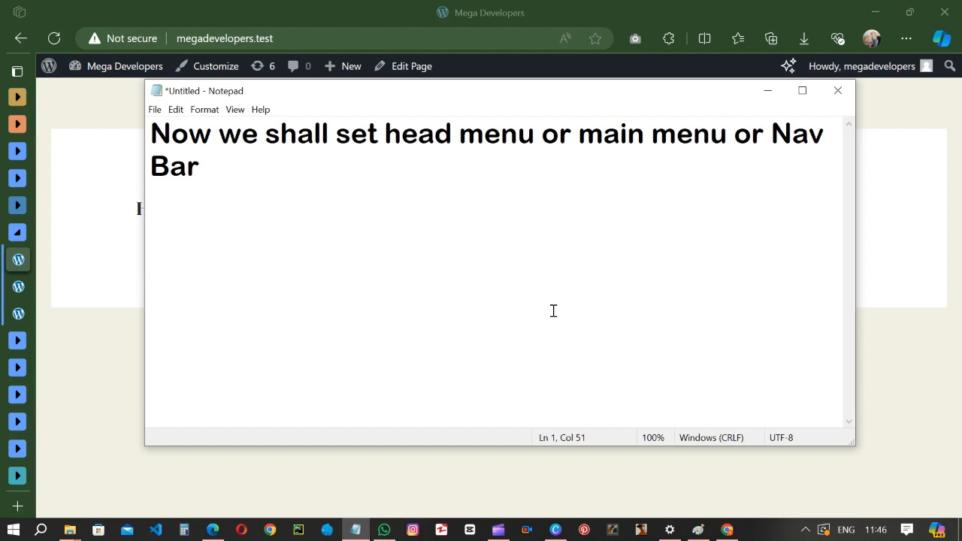
{"action": "left_click", "coordinate": [771, 98]}
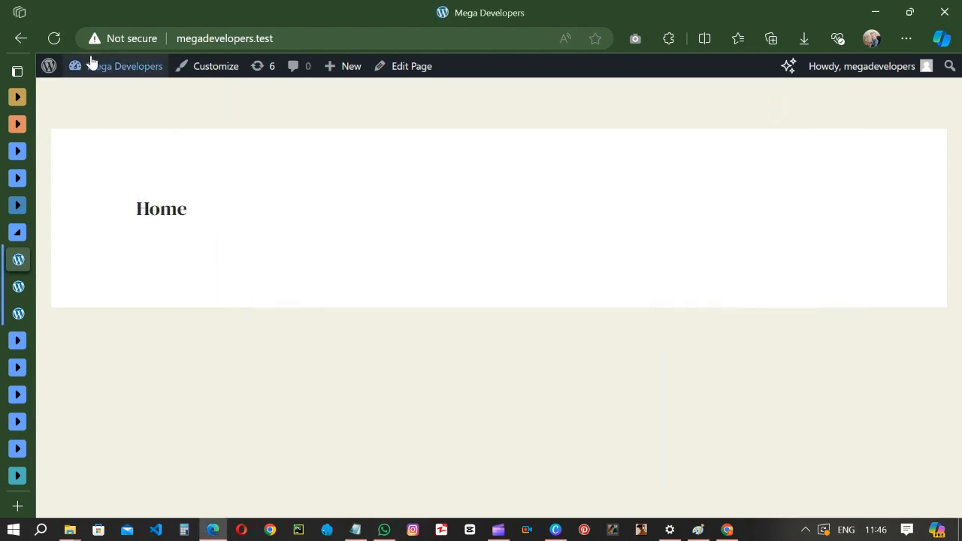
Switch to the browser, open the site Customizer in a new tab and move that tab directly after the live site's tab.
{"action": "right_click", "coordinate": [201, 71]}
{"action": "left_click", "coordinate": [263, 80]}
{"action": "mouse_move", "coordinate": [18, 150]}
{"action": "left_click_drag", "start_coordinate": [81, 336], "coordinate": [88, 291]}
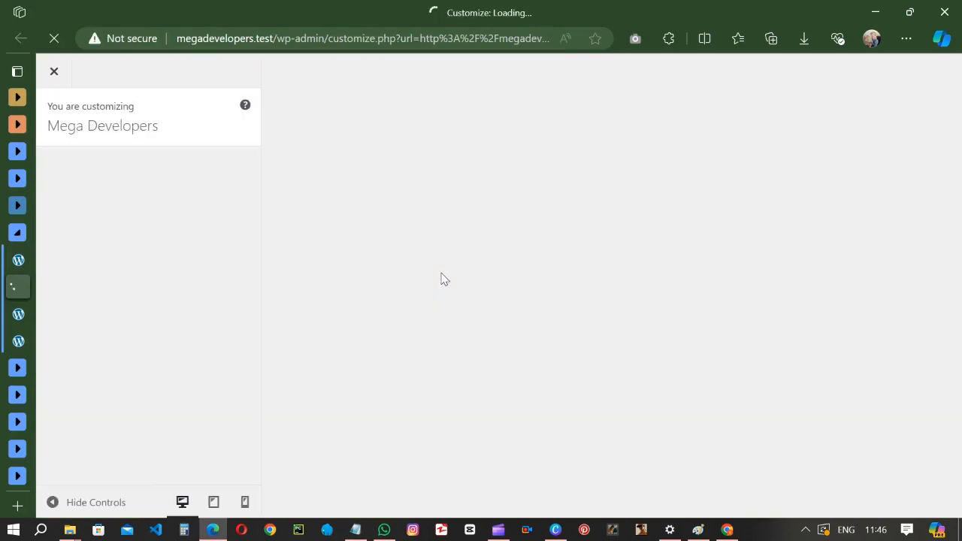
Switch to Notepad and add the line "before going to customize let's set menu" below the existing note.
{"action": "mouse_move", "coordinate": [361, 533]}
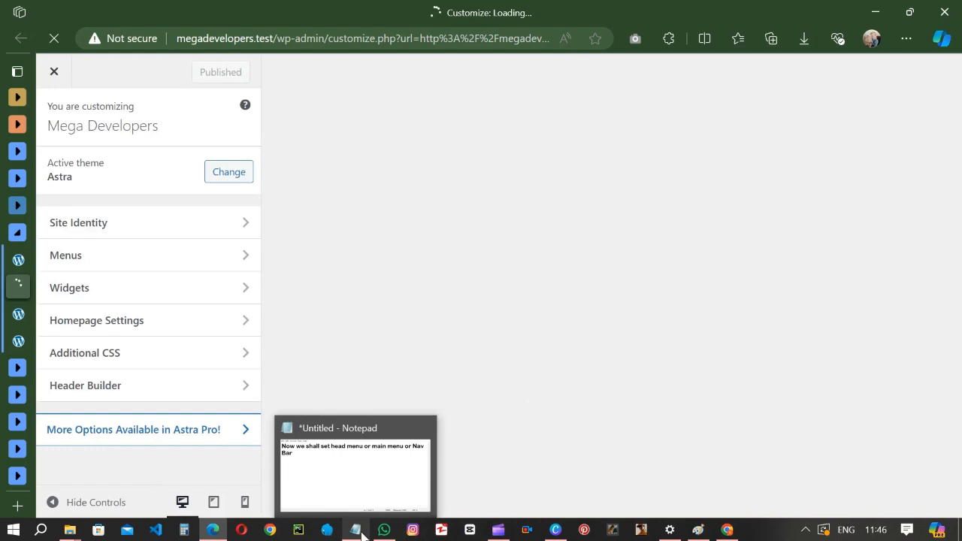
{"action": "left_click", "coordinate": [361, 533]}
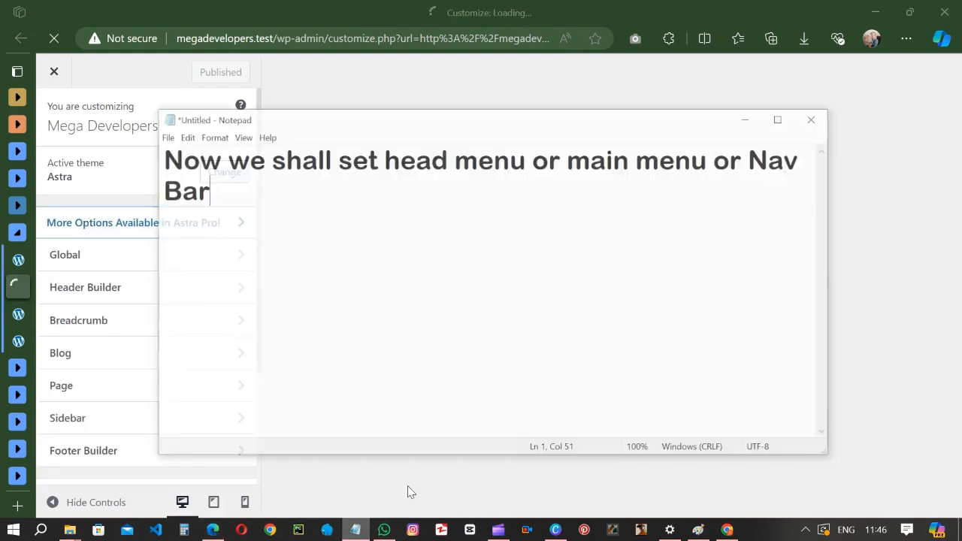
{"action": "key", "text": "ctrl+a"}
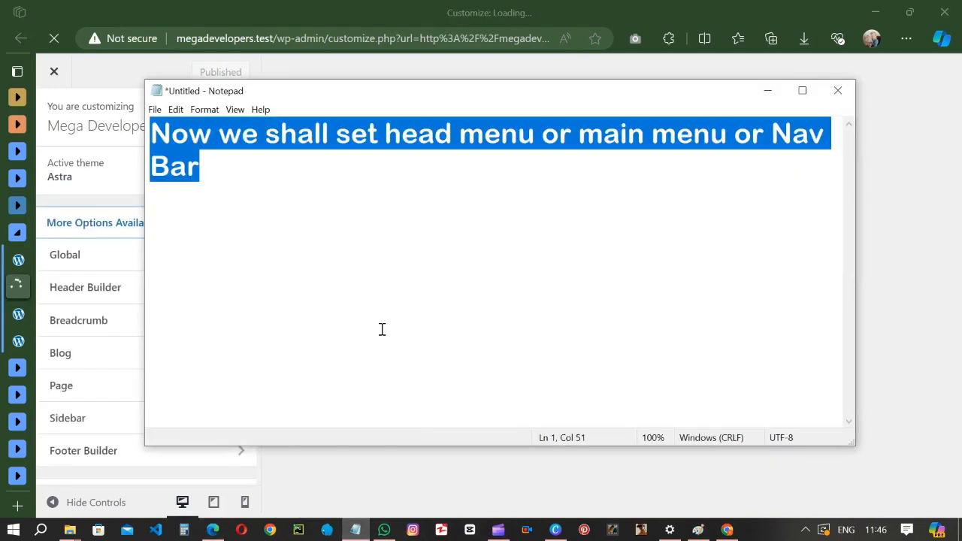
{"action": "left_click", "coordinate": [382, 330]}
{"action": "key", "text": "Return"}
{"action": "type", "text": "be"}
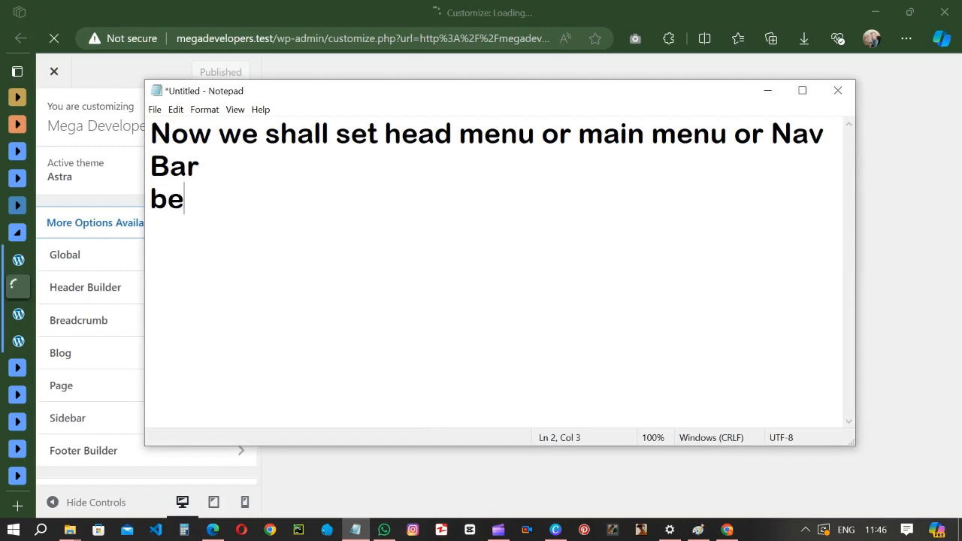
{"action": "type", "text": "fore going to "}
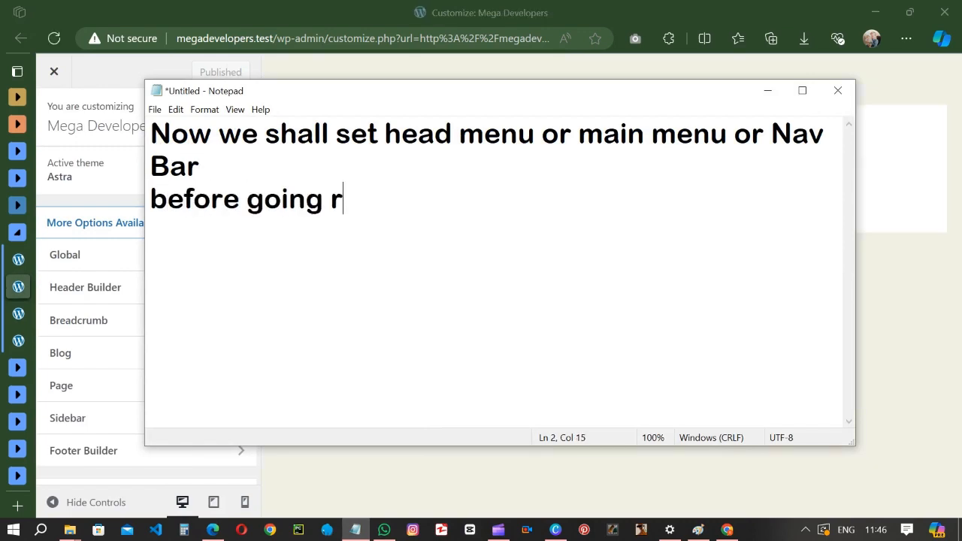
{"action": "type", "text": "custo"}
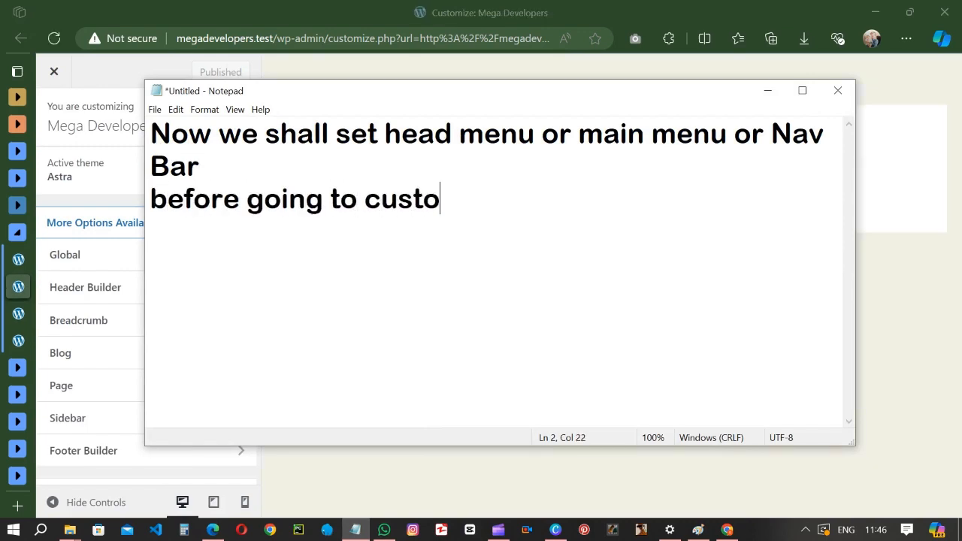
{"action": "type", "text": "mize "}
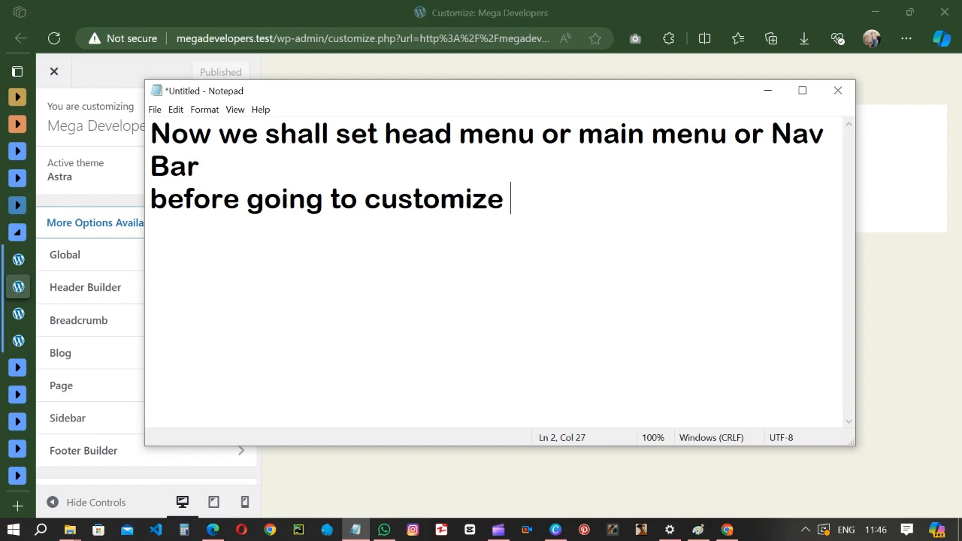
{"action": "type", "text": "let's set"}
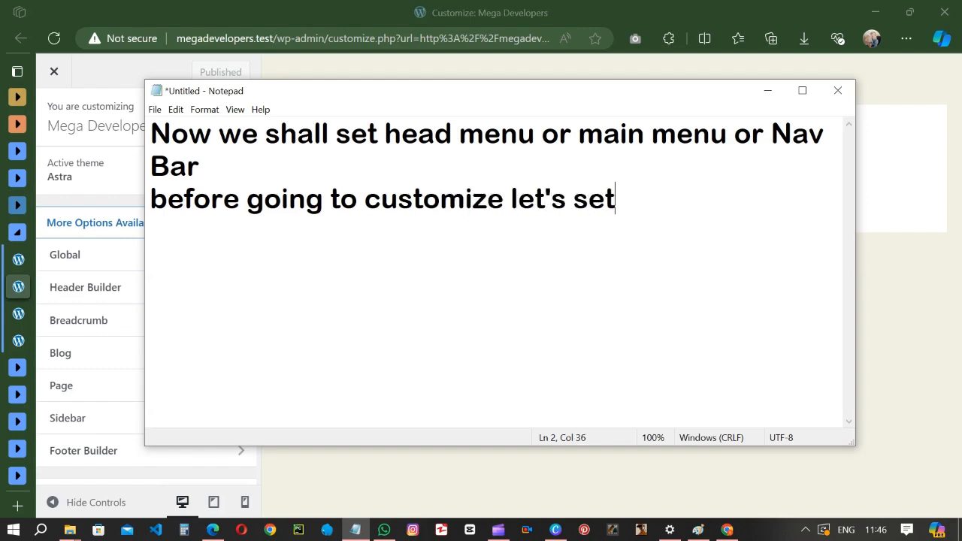
{"action": "type", "text": " menu"}
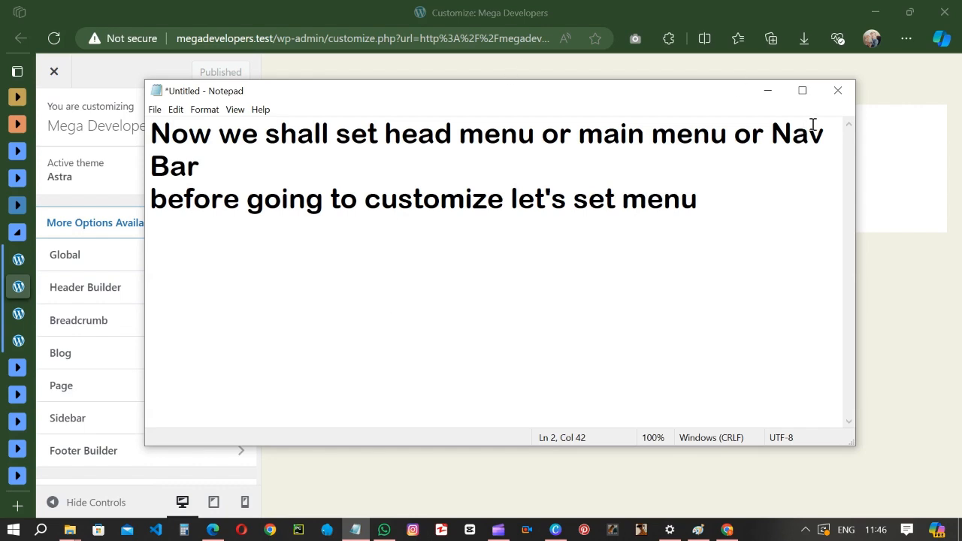
{"action": "left_click", "coordinate": [768, 91]}
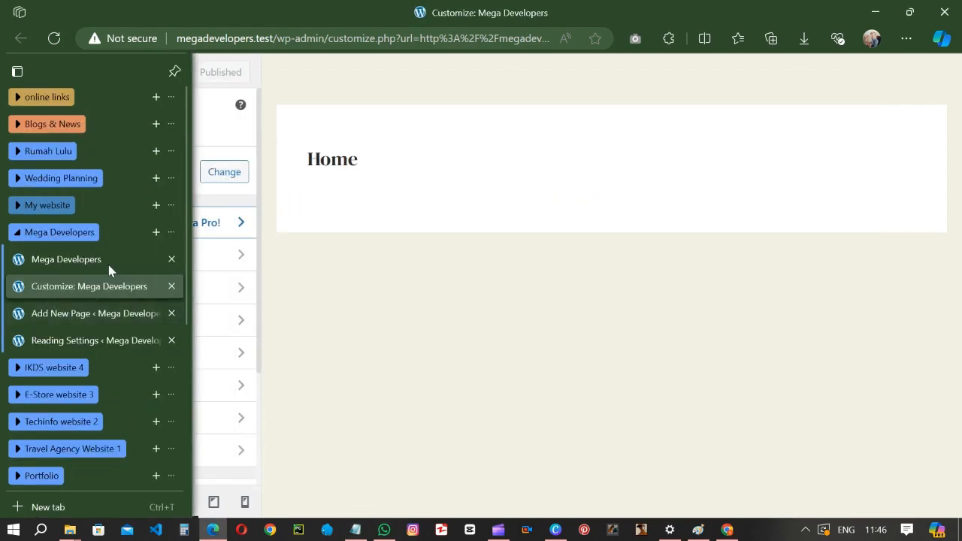
Return to the live site in the browser, open the WordPress admin in a new tab and go to its Menus page.
{"action": "left_click", "coordinate": [36, 261]}
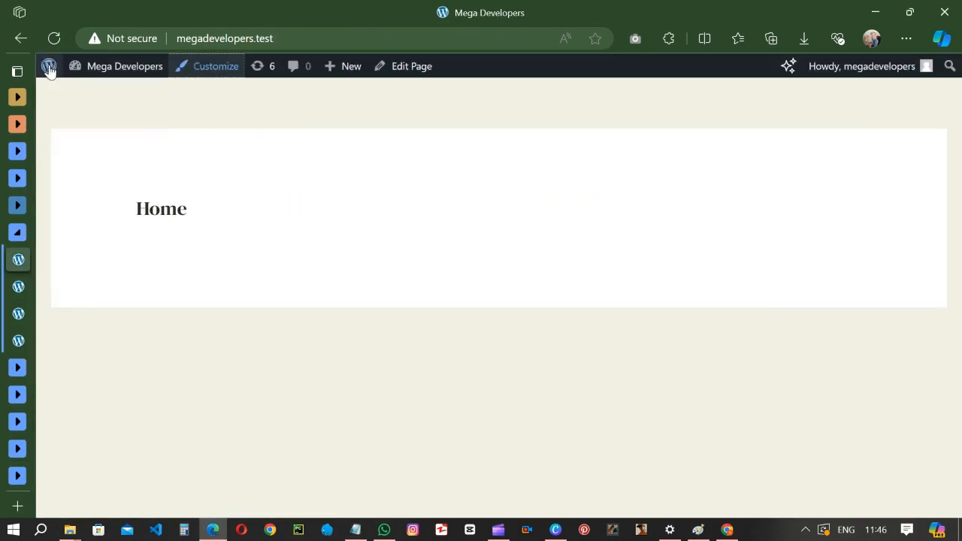
{"action": "right_click", "coordinate": [48, 65]}
{"action": "left_click", "coordinate": [122, 99]}
{"action": "left_click", "coordinate": [47, 367]}
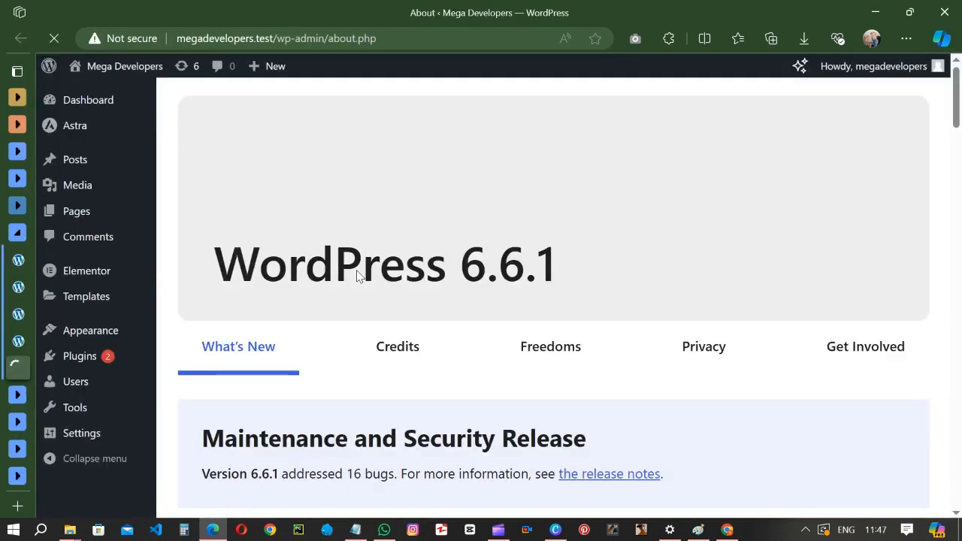
{"action": "mouse_move", "coordinate": [91, 442]}
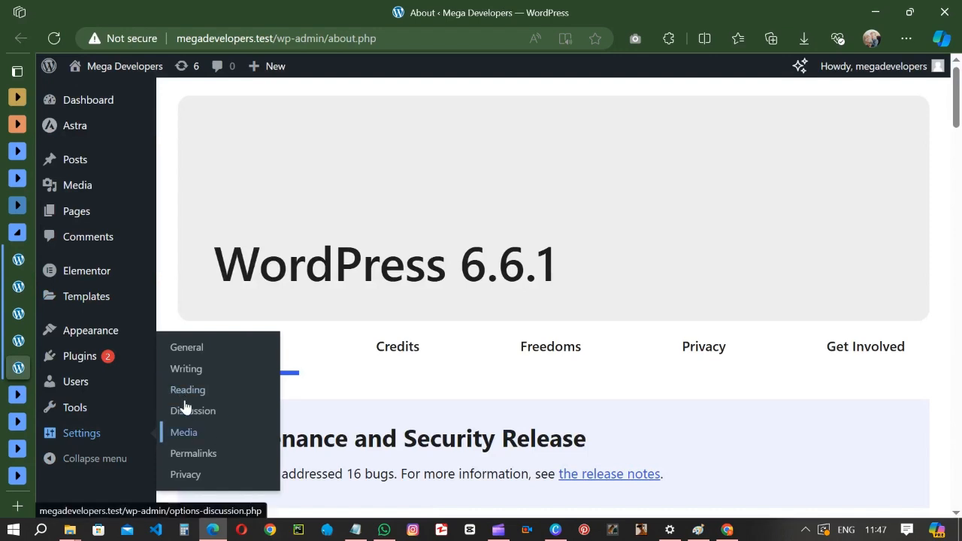
{"action": "mouse_move", "coordinate": [81, 337]}
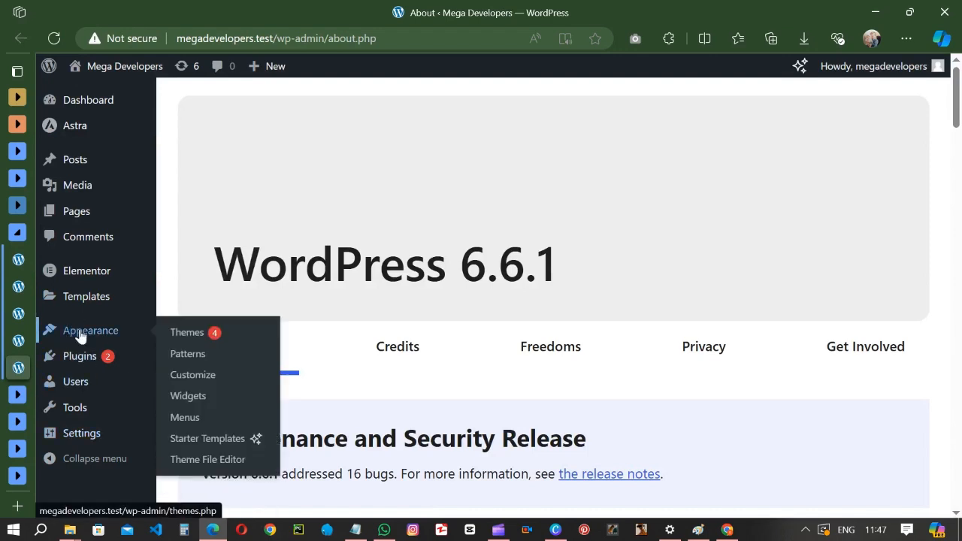
{"action": "left_click", "coordinate": [173, 419]}
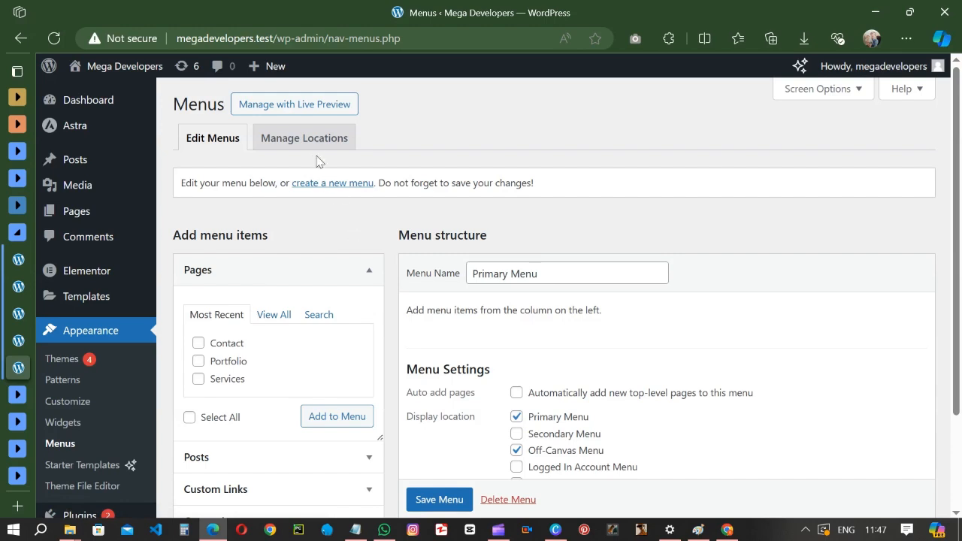
Add the Home, Blogs, Contact, Portfolio and Services pages to the Primary Menu.
{"action": "scroll", "coordinate": [423, 330], "scroll_direction": "down", "scroll_amount": 2}
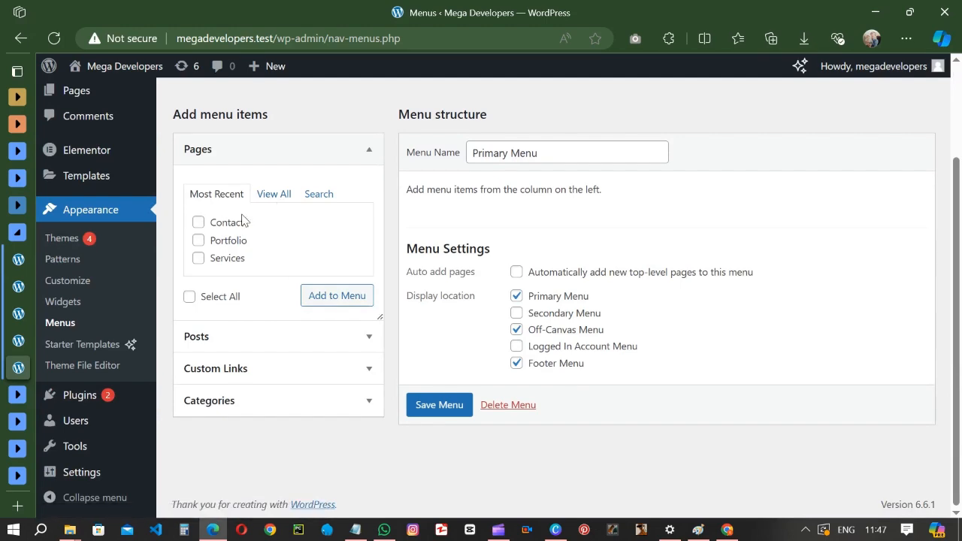
{"action": "left_click", "coordinate": [274, 197]}
{"action": "left_click", "coordinate": [198, 222]}
{"action": "left_click", "coordinate": [197, 241]}
{"action": "left_click", "coordinate": [198, 258]}
{"action": "left_click", "coordinate": [198, 276]}
{"action": "left_click", "coordinate": [198, 294]}
{"action": "left_click", "coordinate": [317, 335]}
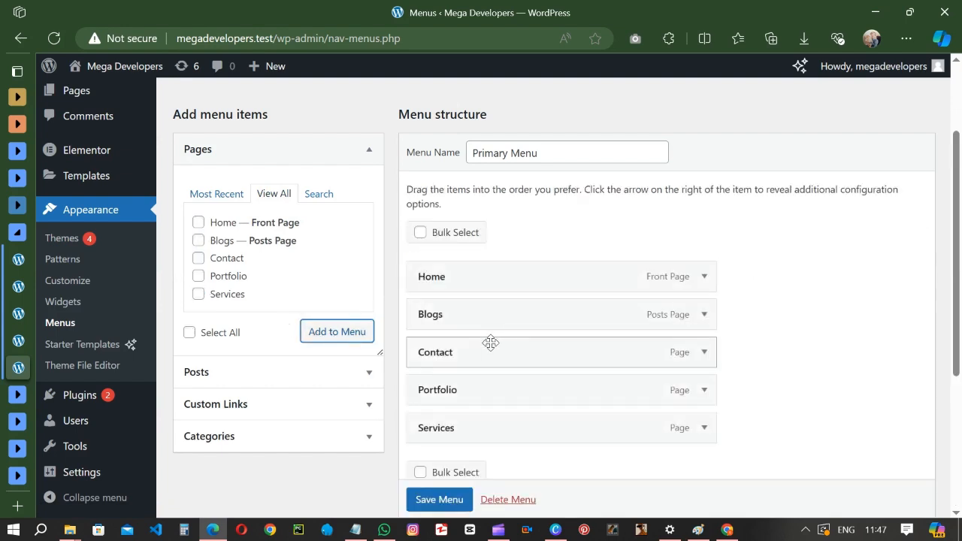
Reorder the menu items to Home, Services, Portfolio, Contact, Blogs and save the menu.
{"action": "left_click_drag", "start_coordinate": [468, 429], "coordinate": [467, 322]}
{"action": "left_click_drag", "start_coordinate": [479, 425], "coordinate": [481, 358]}
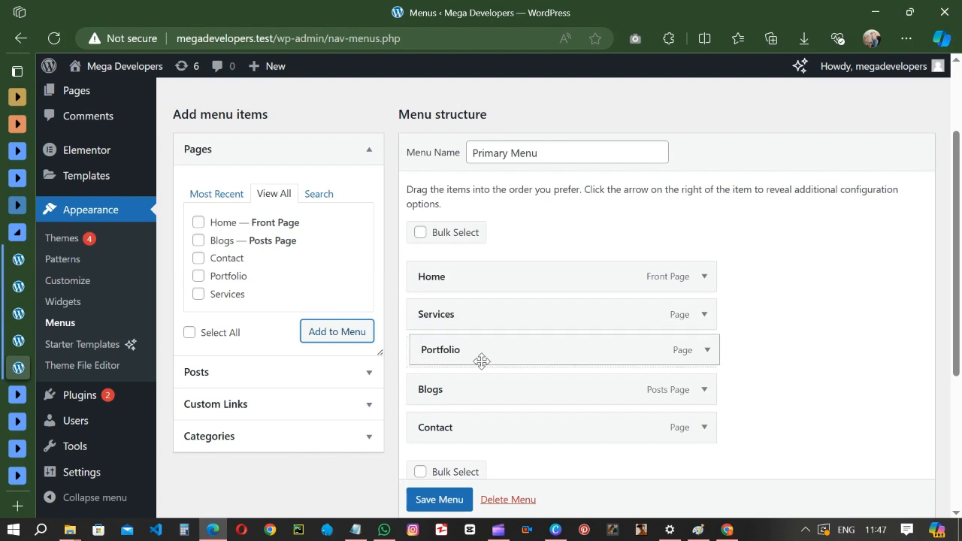
{"action": "left_click_drag", "start_coordinate": [481, 397], "coordinate": [486, 451]}
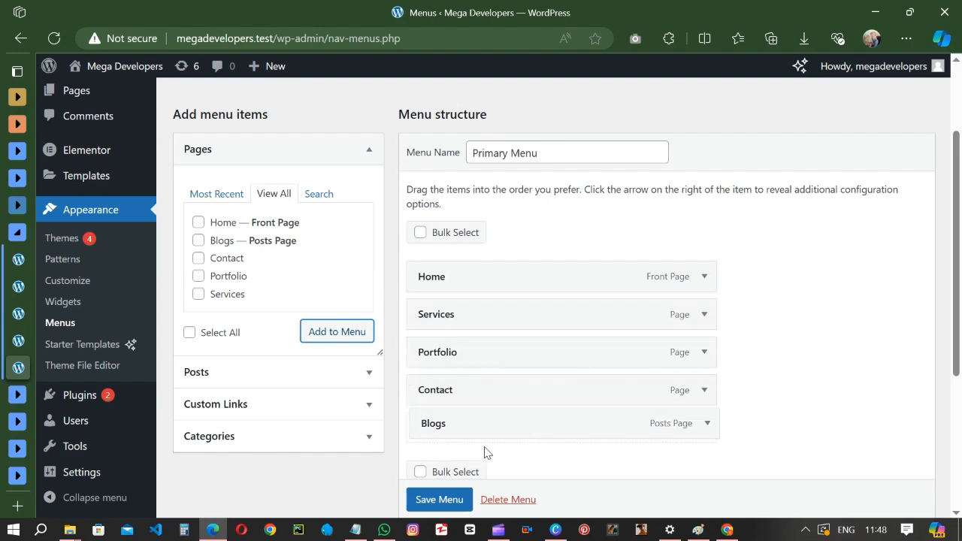
{"action": "scroll", "coordinate": [507, 303], "scroll_direction": "down", "scroll_amount": 1}
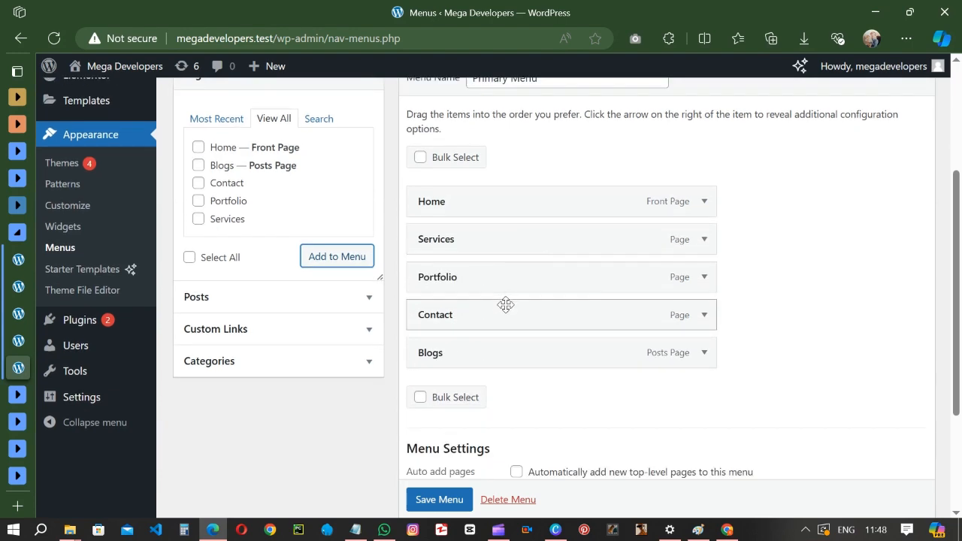
{"action": "left_click", "coordinate": [453, 501]}
Enable the Secondary Menu and Logged In Account Menu display locations for the menu and save it.
{"action": "scroll", "coordinate": [503, 446], "scroll_direction": "down", "scroll_amount": 1}
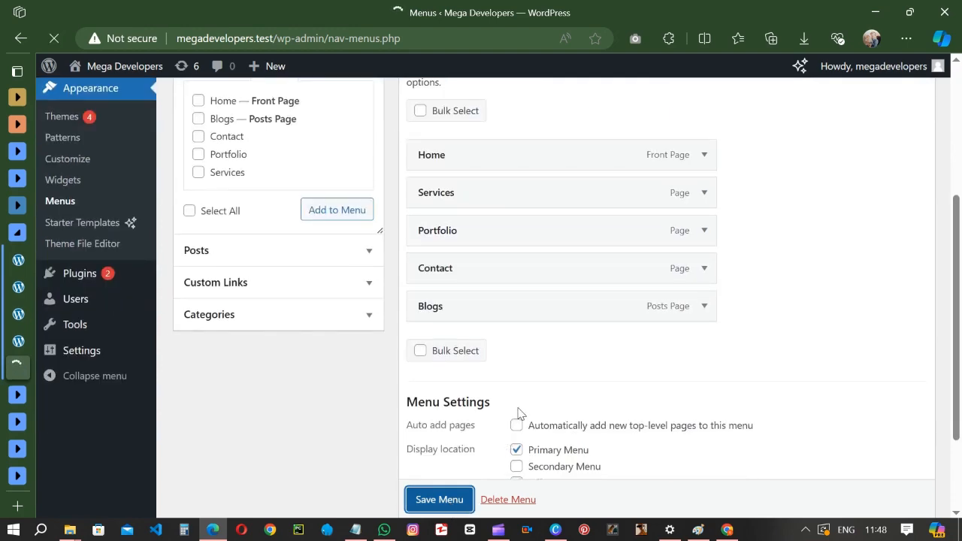
{"action": "scroll", "coordinate": [519, 413], "scroll_direction": "down", "scroll_amount": 2}
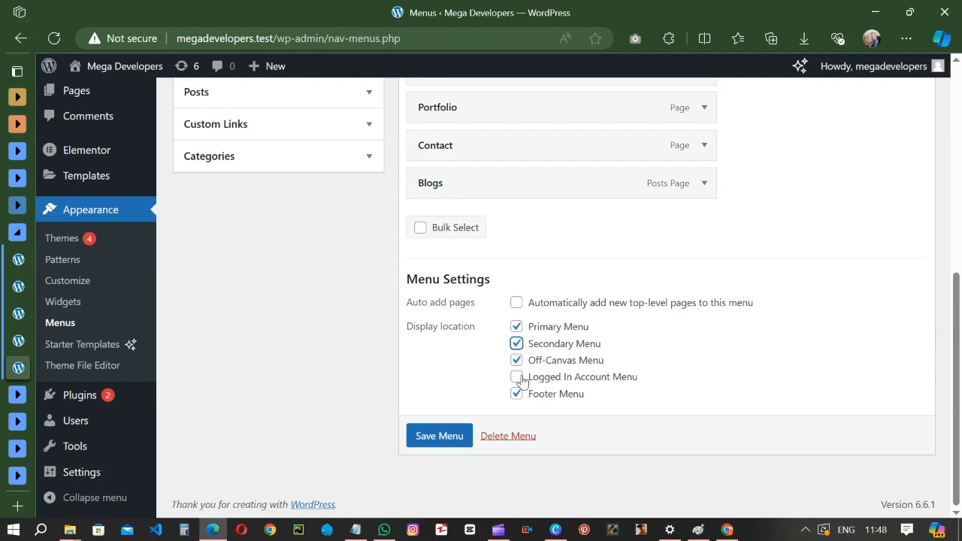
{"action": "left_click", "coordinate": [516, 377]}
{"action": "left_click", "coordinate": [440, 436]}
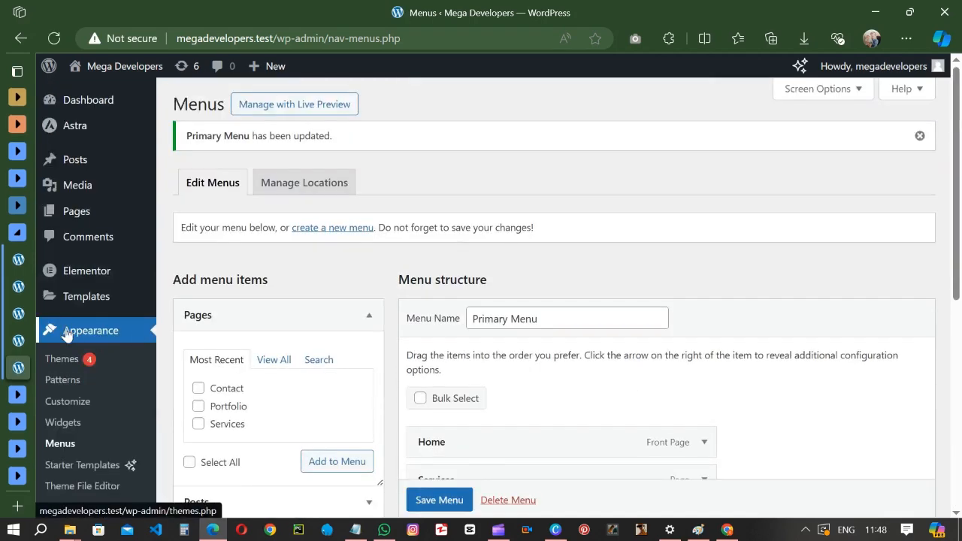
Return to the live site, switch to Notepad and add "now we shall customizw" after a blank line below the note.
{"action": "left_click", "coordinate": [12, 257]}
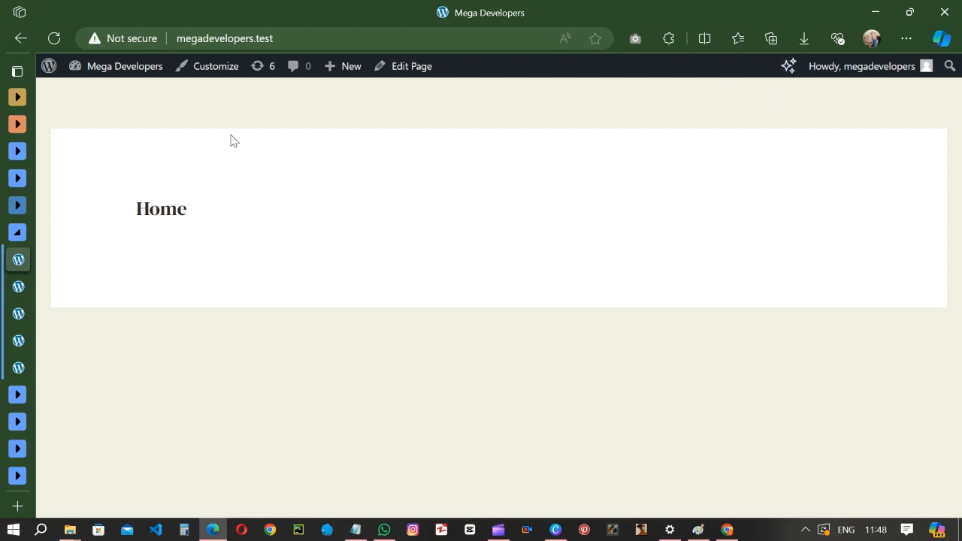
{"action": "left_click", "coordinate": [356, 529]}
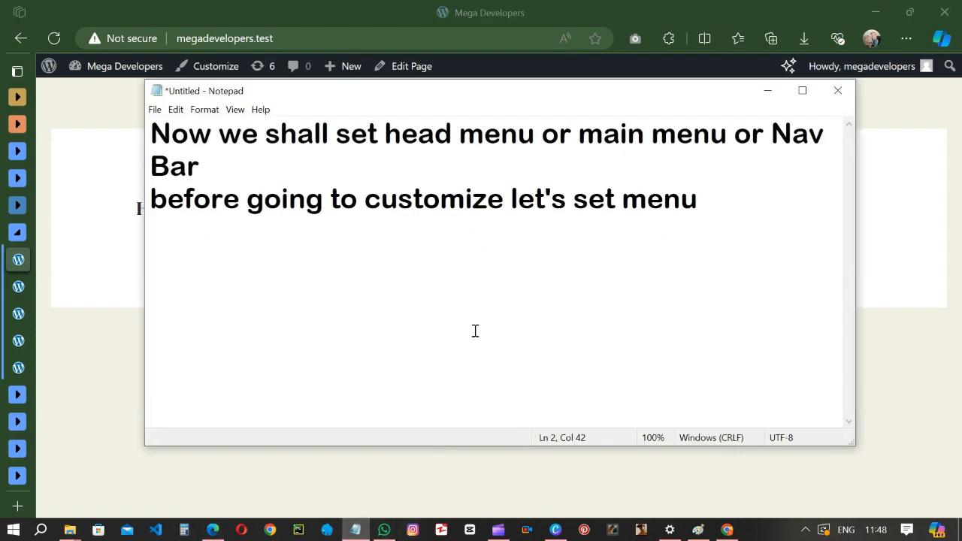
{"action": "key", "text": "Return"}
{"action": "key", "text": "Return"}
{"action": "type", "text": "now we"}
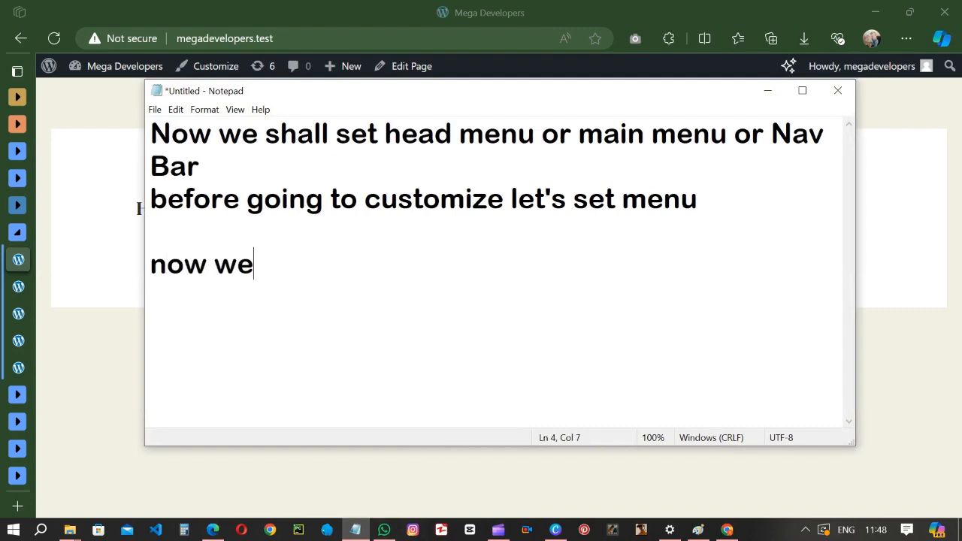
{"action": "type", "text": " shall custom"}
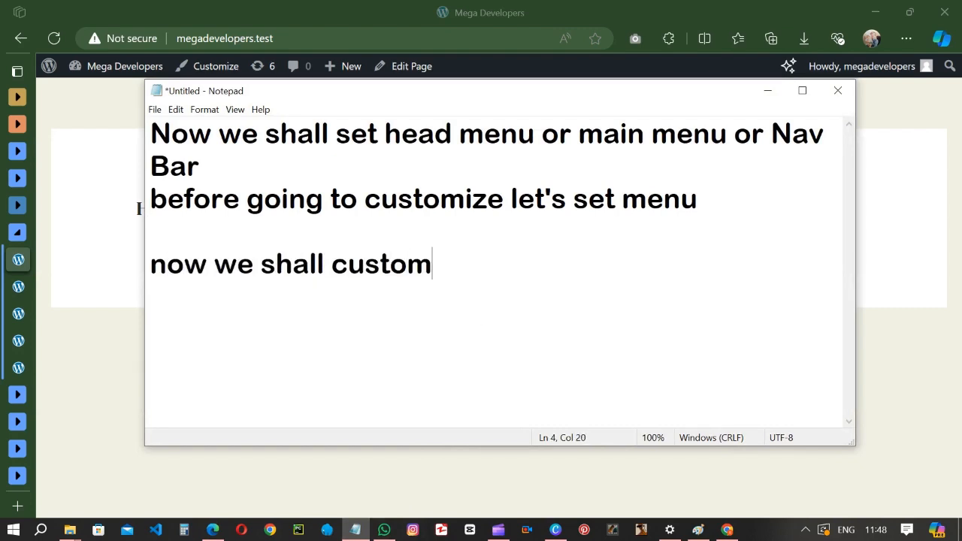
{"action": "type", "text": "izw"}
{"action": "key", "text": "Return"}
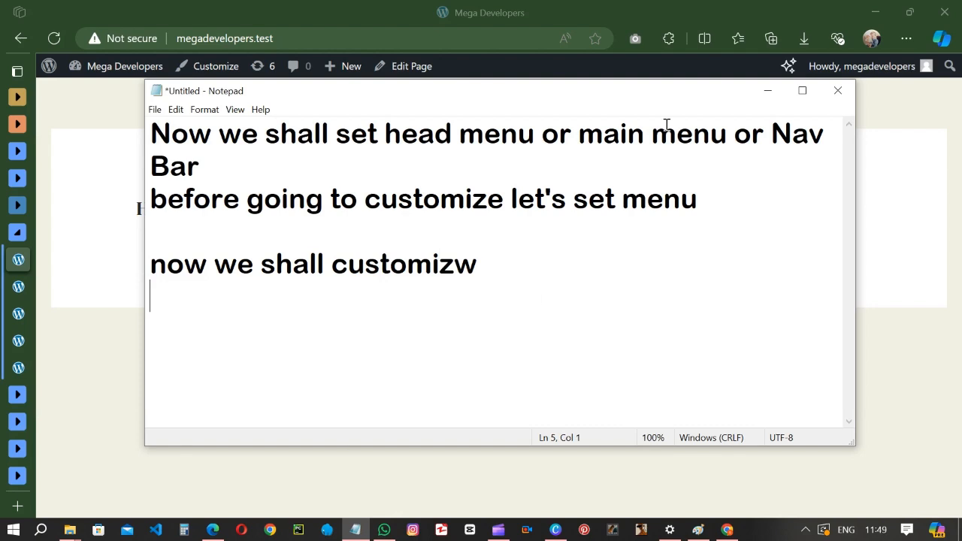
{"action": "left_click", "coordinate": [767, 90]}
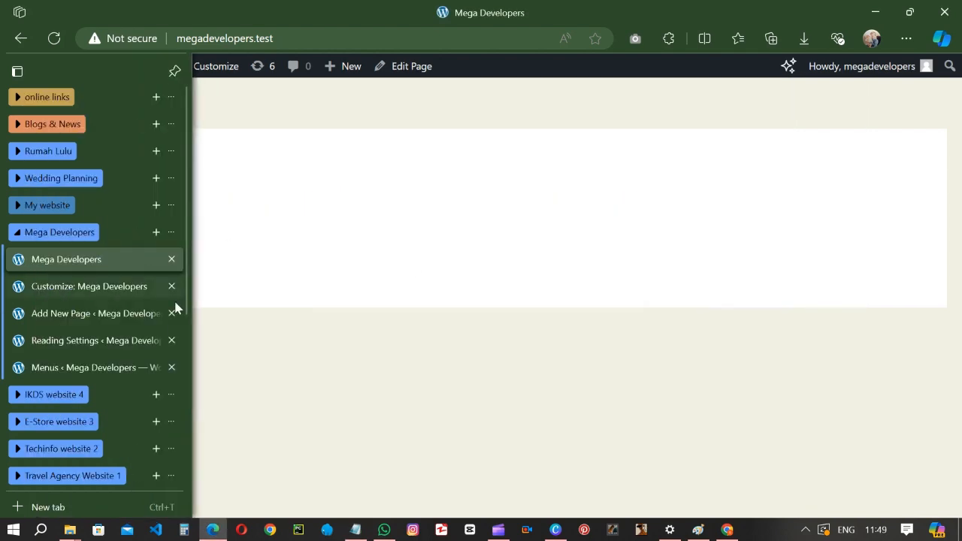
Close the Customizer, Add New Page, Reading Settings and Menus tabs, and open the Customizer from the live site.
{"action": "mouse_move", "coordinate": [135, 296]}
{"action": "left_click", "coordinate": [172, 286]}
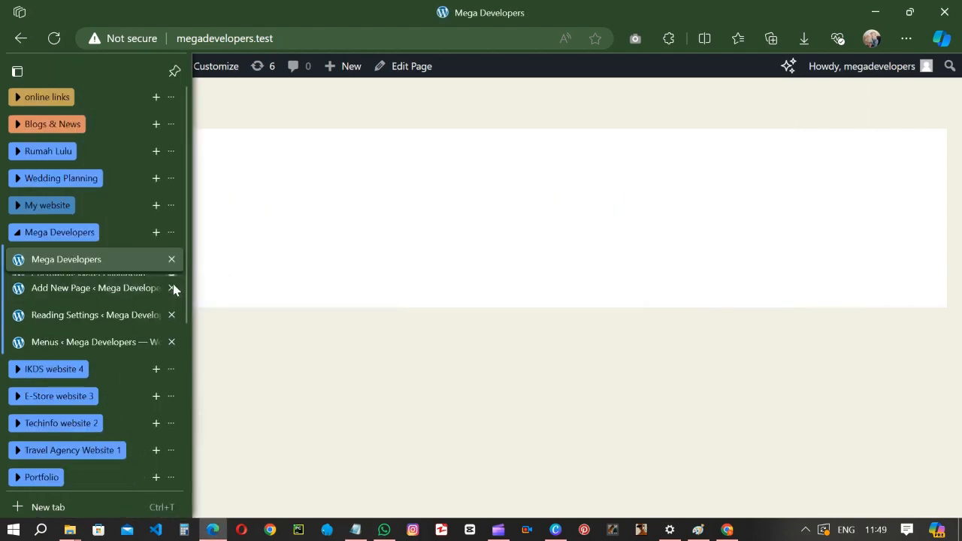
{"action": "left_click", "coordinate": [172, 286]}
{"action": "left_click", "coordinate": [172, 287]}
{"action": "left_click", "coordinate": [172, 286]}
{"action": "left_click", "coordinate": [208, 66]}
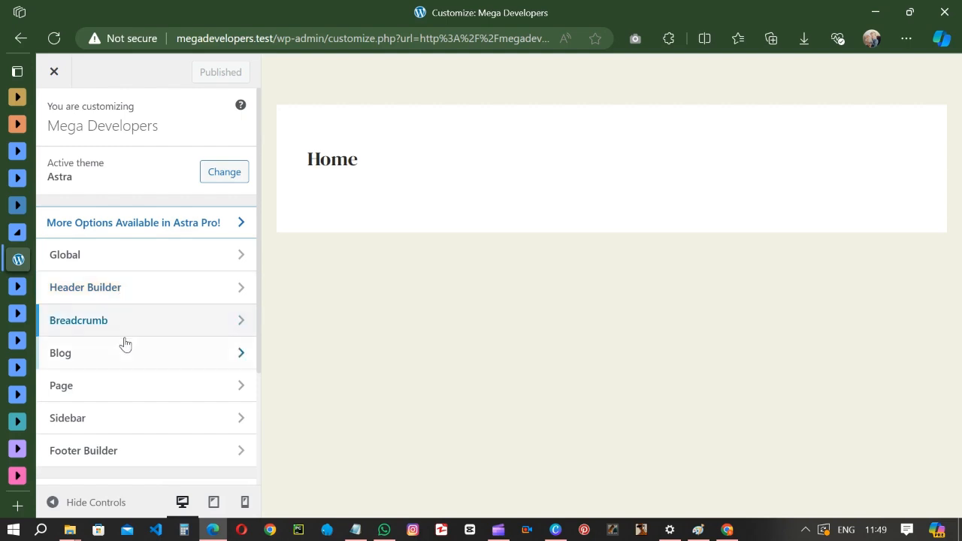
Open the Header Builder and bring up the settings of the Above Header row.
{"action": "scroll", "coordinate": [118, 365], "scroll_direction": "down", "scroll_amount": 2}
{"action": "scroll", "coordinate": [120, 365], "scroll_direction": "up", "scroll_amount": 2}
{"action": "scroll", "coordinate": [118, 366], "scroll_direction": "down", "scroll_amount": 2}
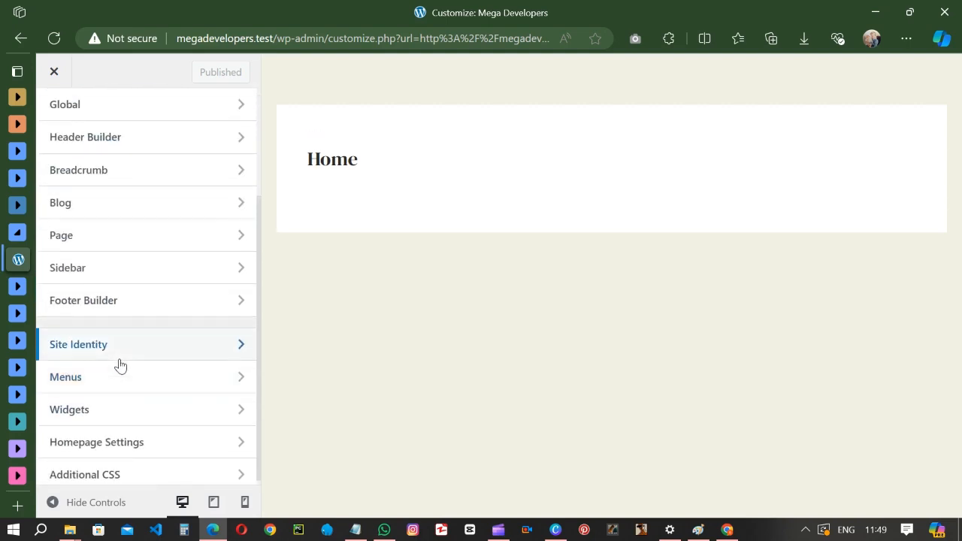
{"action": "scroll", "coordinate": [118, 371], "scroll_direction": "up", "scroll_amount": 2}
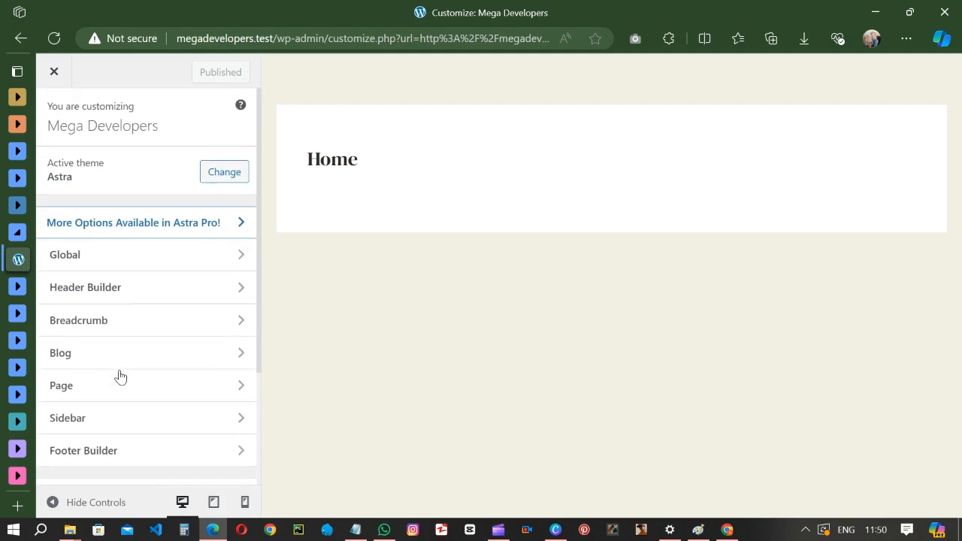
{"action": "left_click", "coordinate": [129, 286]}
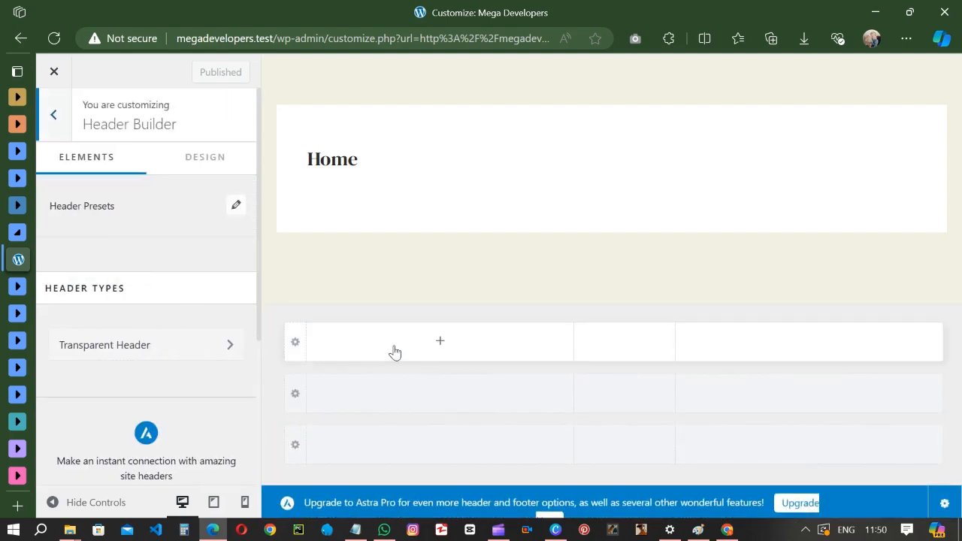
{"action": "left_click", "coordinate": [441, 345]}
{"action": "left_click", "coordinate": [440, 344]}
{"action": "left_click", "coordinate": [441, 343]}
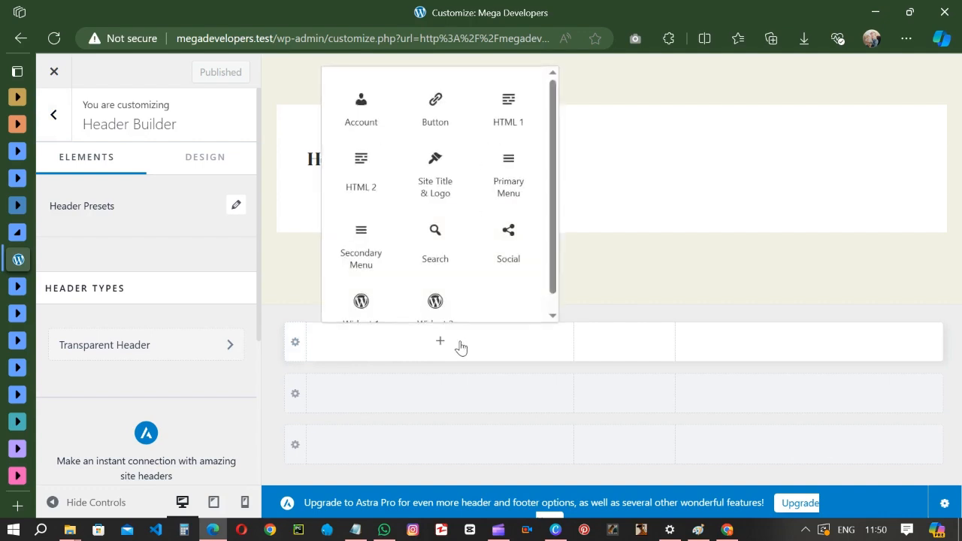
{"action": "left_click", "coordinate": [293, 345]}
{"action": "left_click", "coordinate": [201, 160]}
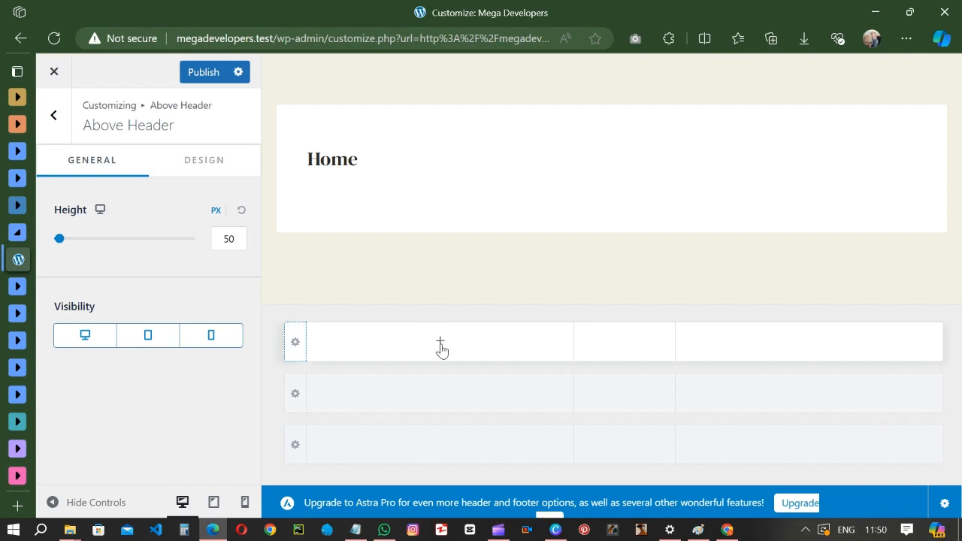
Add Site Title & Logo to the first section of the Above Header row and Primary Menu to its middle section.
{"action": "left_click", "coordinate": [441, 346]}
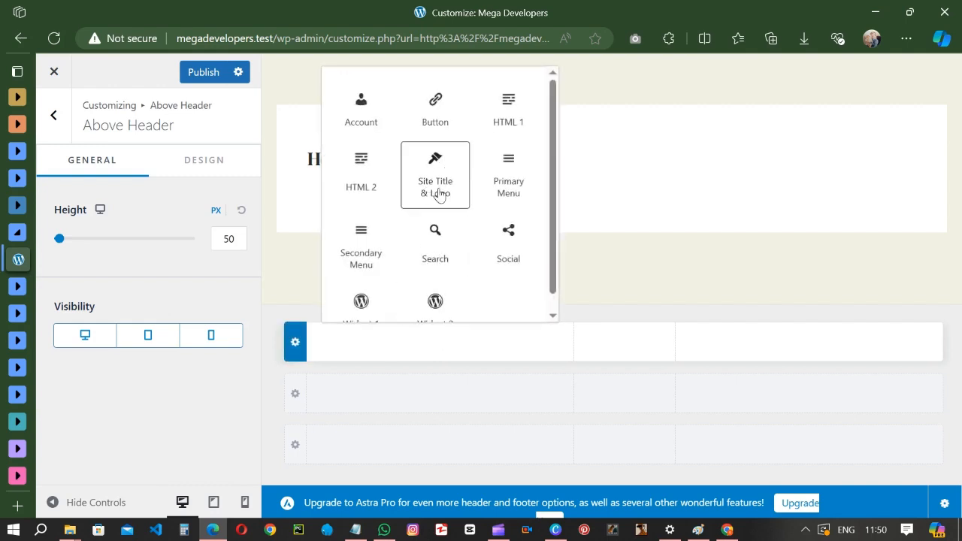
{"action": "scroll", "coordinate": [439, 197], "scroll_direction": "down", "scroll_amount": 1}
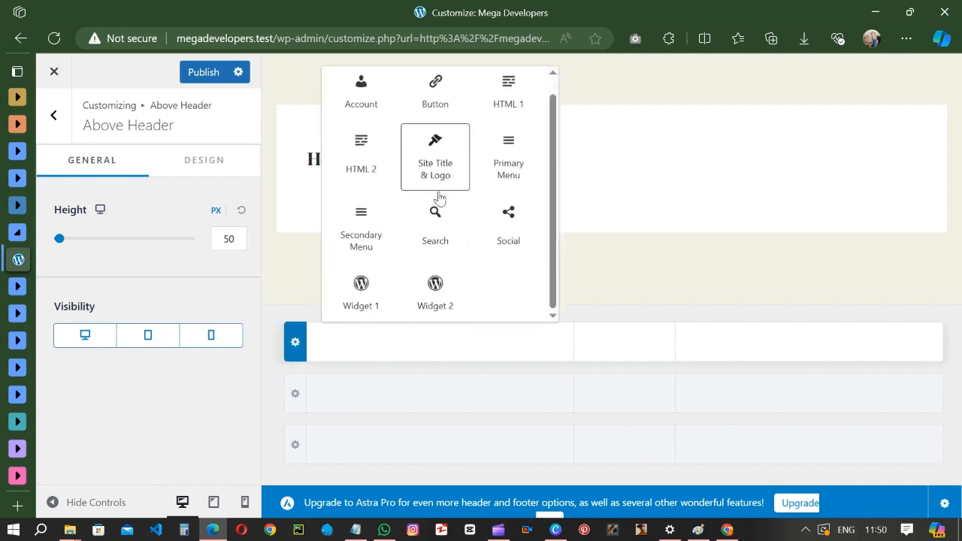
{"action": "left_click", "coordinate": [440, 173]}
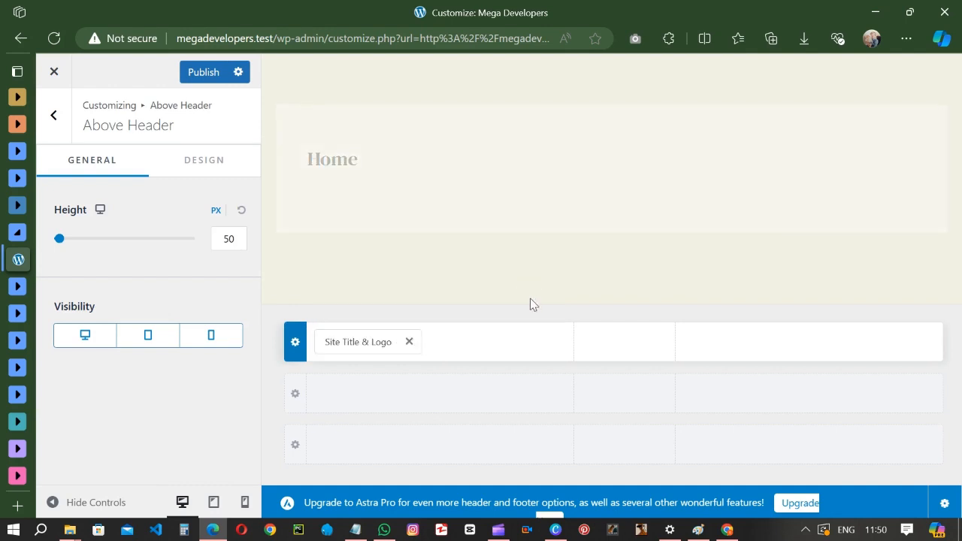
{"action": "left_click", "coordinate": [626, 343]}
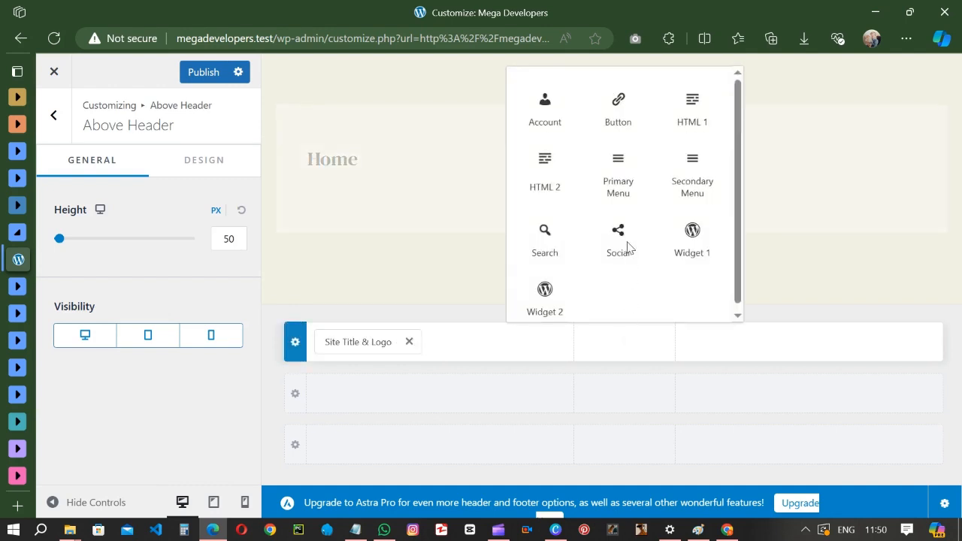
{"action": "left_click", "coordinate": [627, 188]}
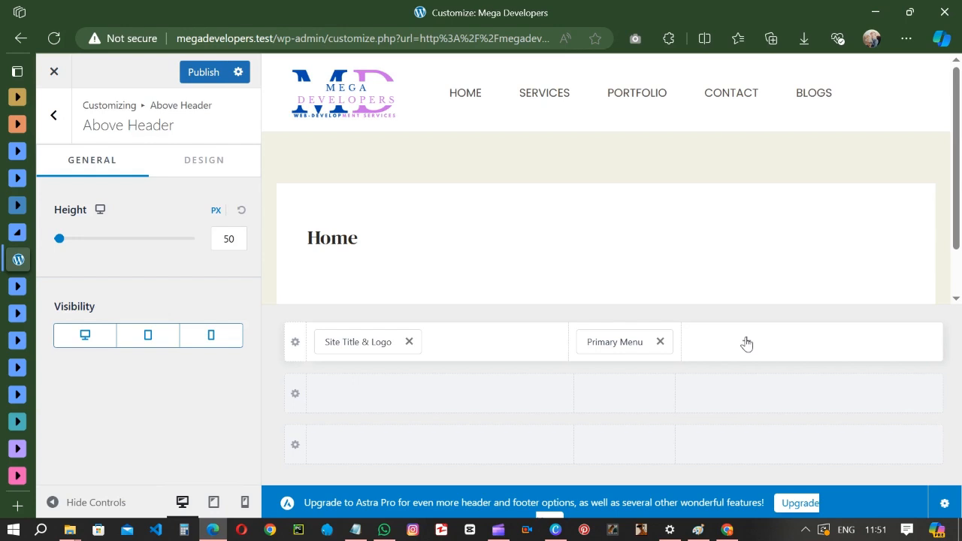
{"action": "left_click", "coordinate": [747, 343]}
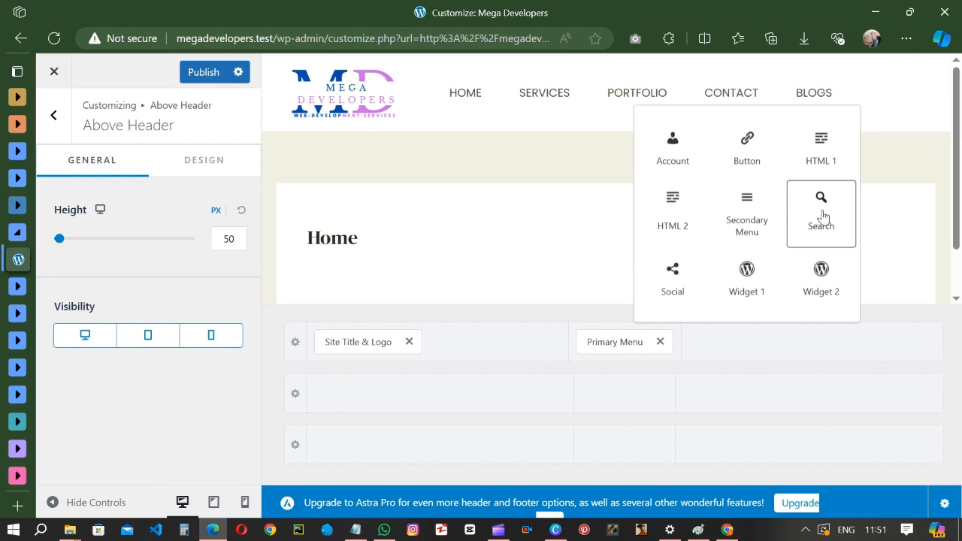
{"action": "left_click", "coordinate": [756, 370]}
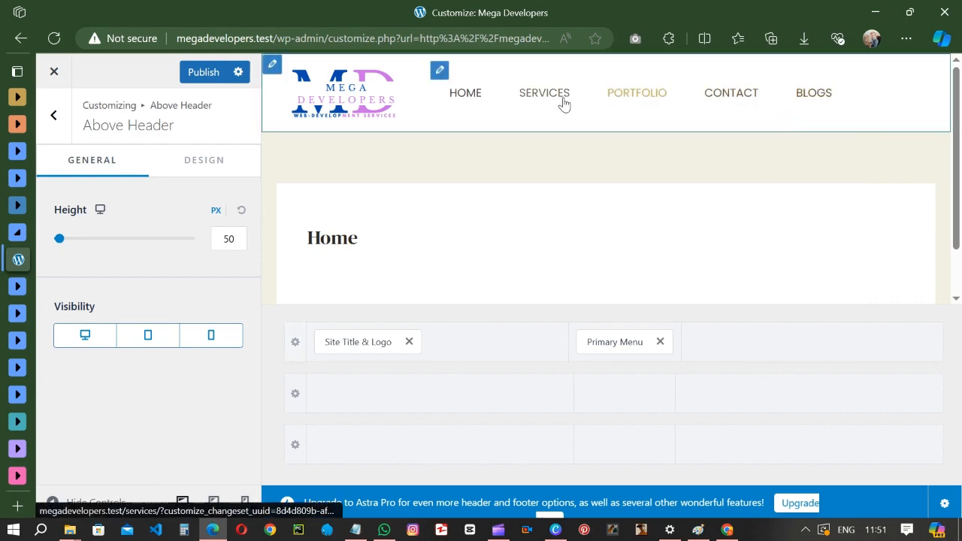
Open the Primary Menu element's settings and set the submenu width to 862 px.
{"action": "left_click", "coordinate": [440, 70]}
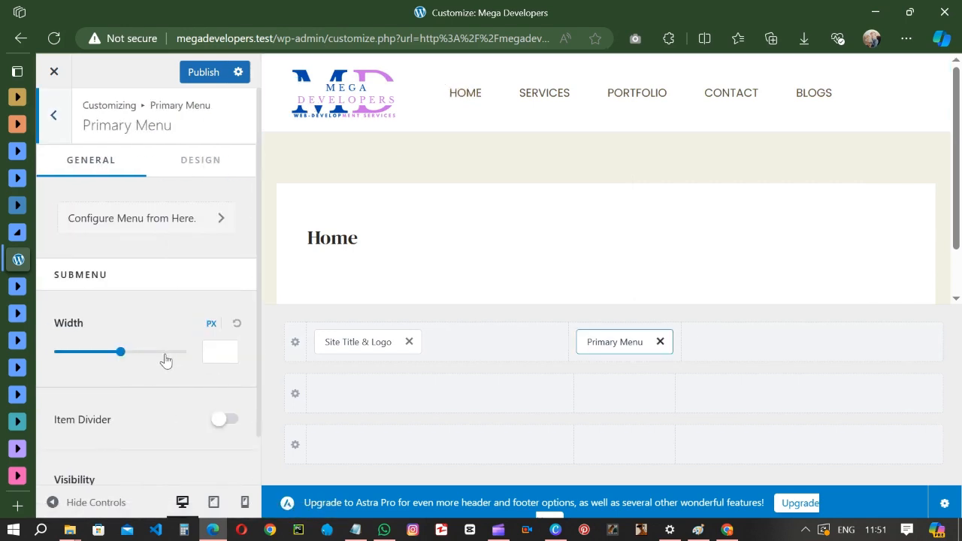
{"action": "mouse_move", "coordinate": [118, 356]}
{"action": "left_mouse_down"}
{"action": "mouse_move", "coordinate": [100, 354]}
{"action": "mouse_move", "coordinate": [113, 354]}
{"action": "left_mouse_up"}
{"action": "left_click", "coordinate": [205, 351]}
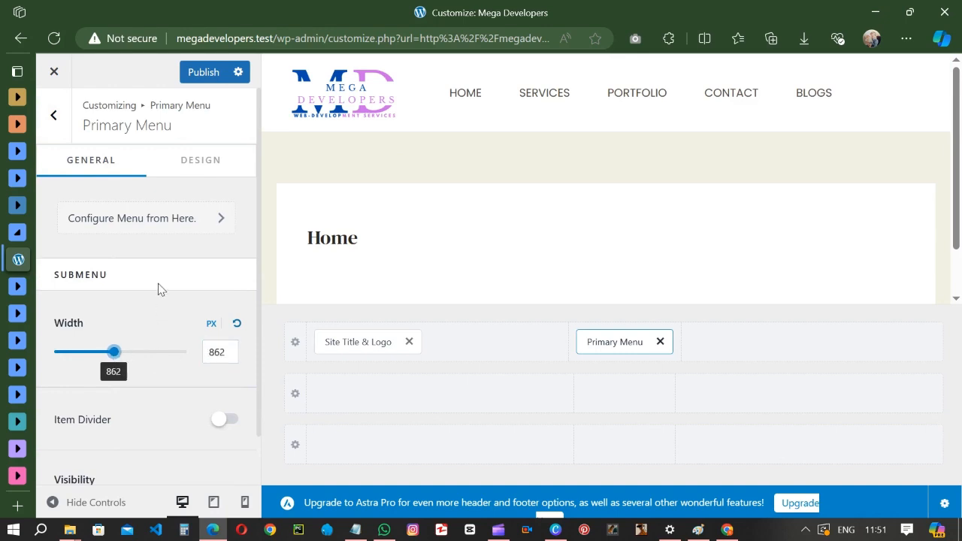
{"action": "scroll", "coordinate": [174, 350], "scroll_direction": "down", "scroll_amount": 1}
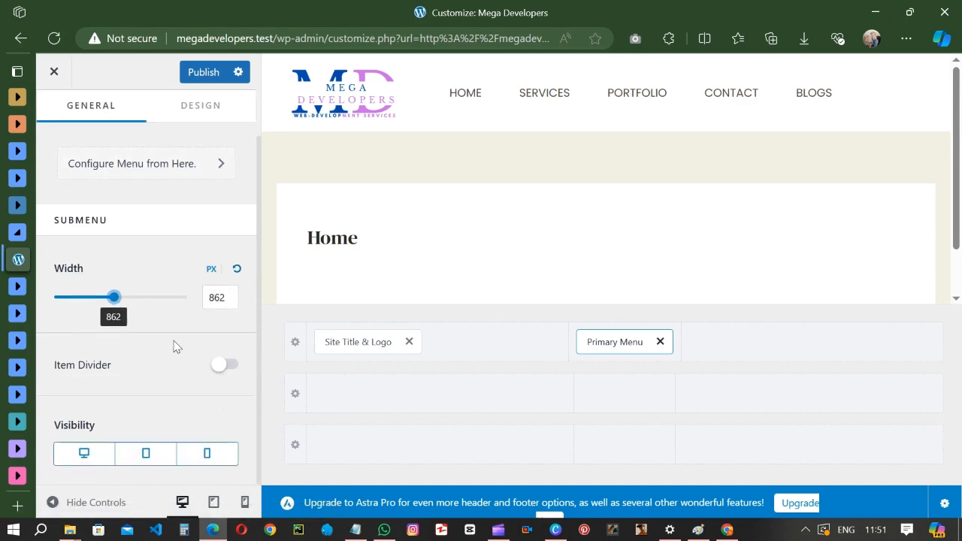
Try the Item Divider for the primary menu's submenu and switch it off again.
{"action": "left_click", "coordinate": [223, 367]}
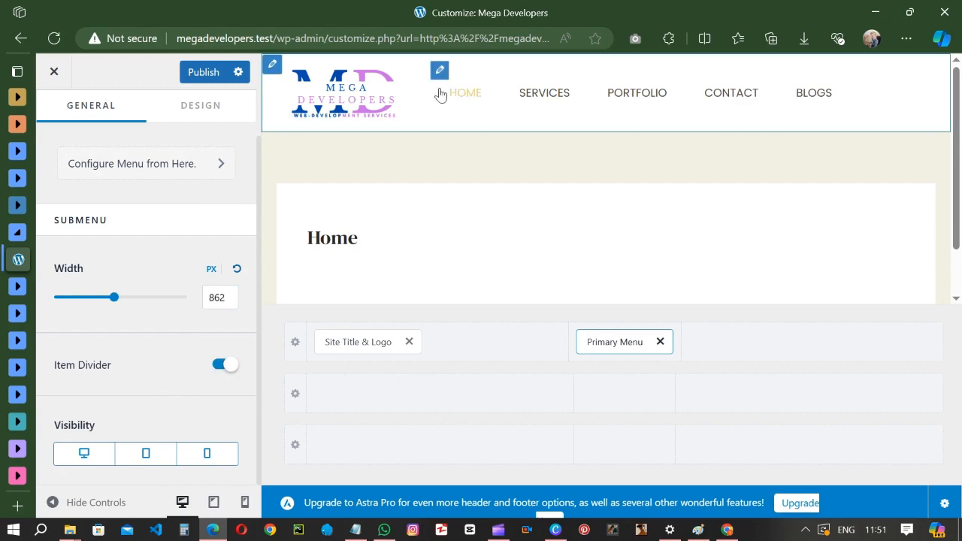
{"action": "left_click", "coordinate": [438, 69]}
{"action": "scroll", "coordinate": [158, 421], "scroll_direction": "down", "scroll_amount": 1}
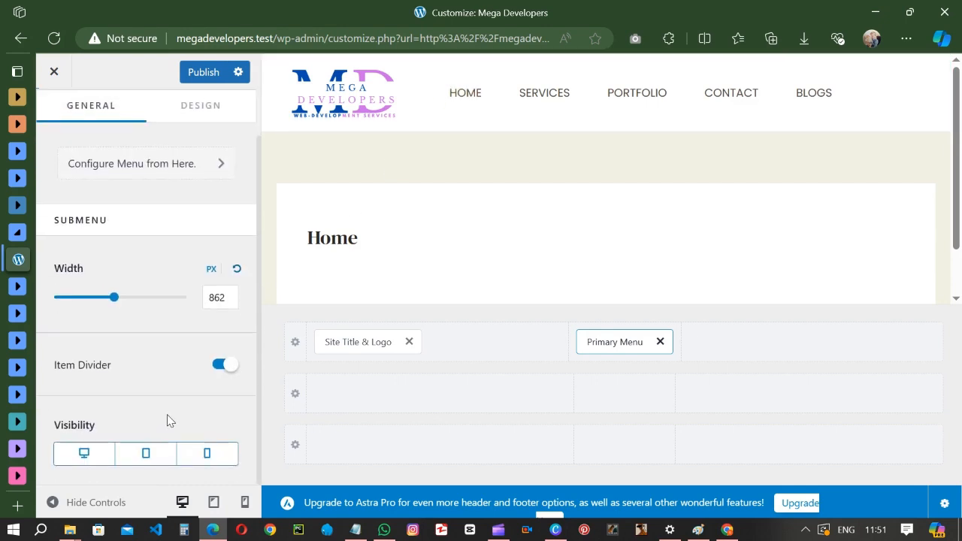
{"action": "left_click", "coordinate": [223, 366]}
{"action": "scroll", "coordinate": [209, 353], "scroll_direction": "up", "scroll_amount": 1}
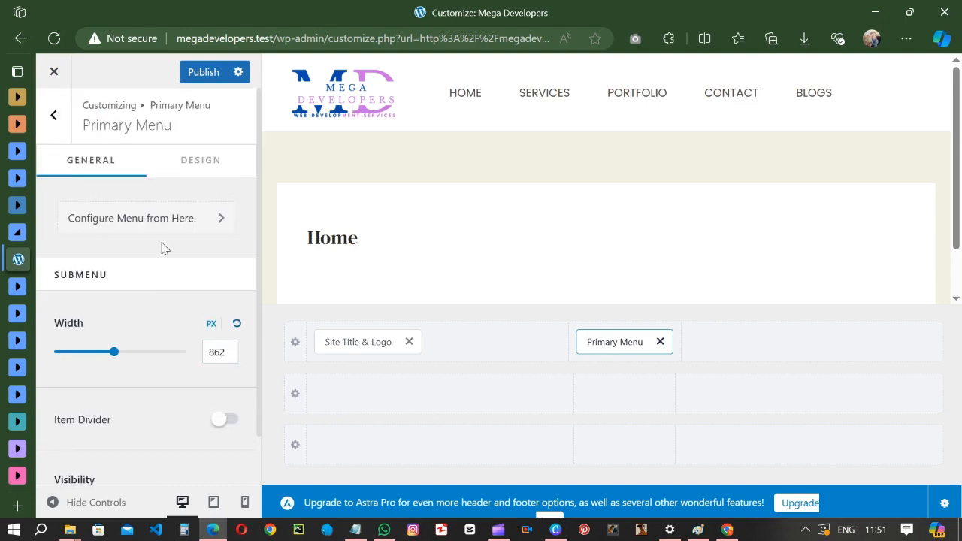
Try Overline as the primary menu's hover style in the preview, and set the style to Underline.
{"action": "left_click", "coordinate": [195, 164]}
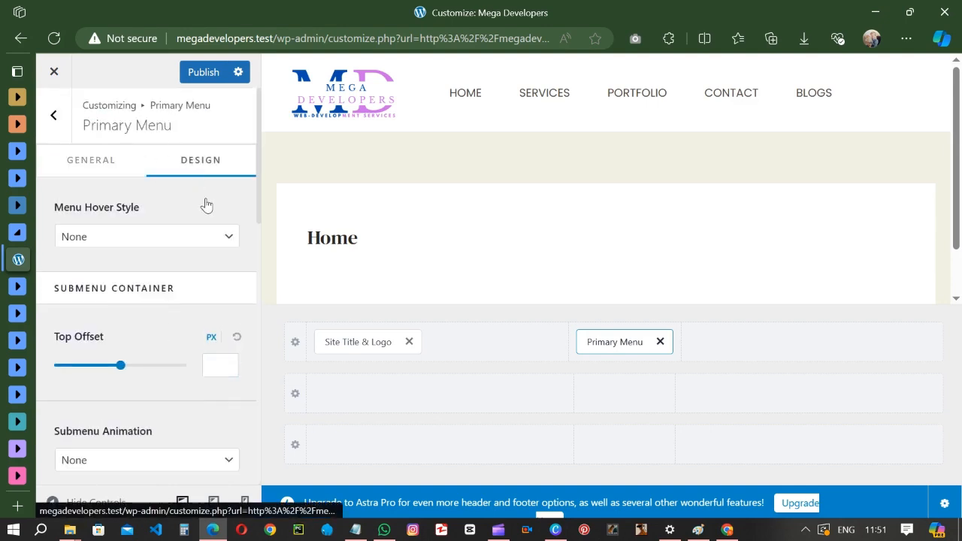
{"action": "left_click", "coordinate": [189, 237]}
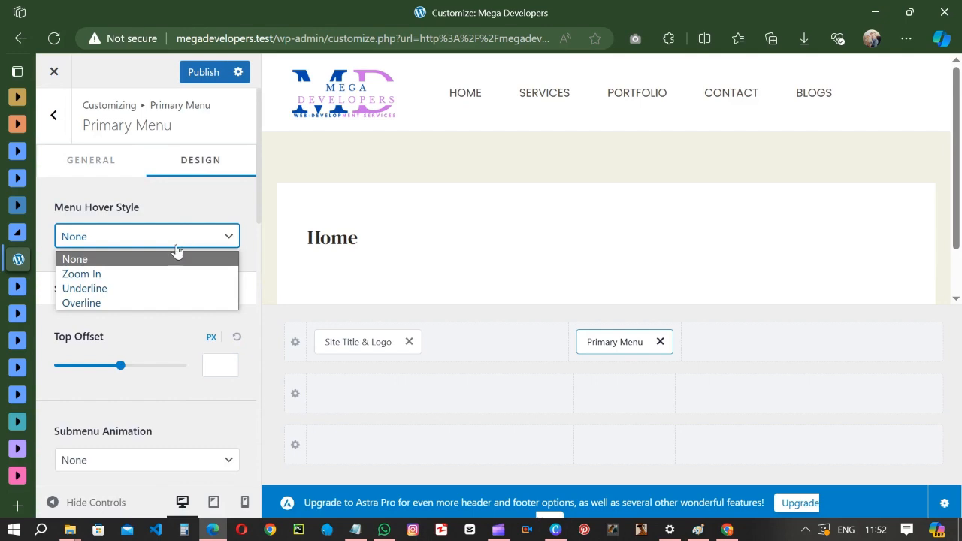
{"action": "left_click", "coordinate": [143, 301]}
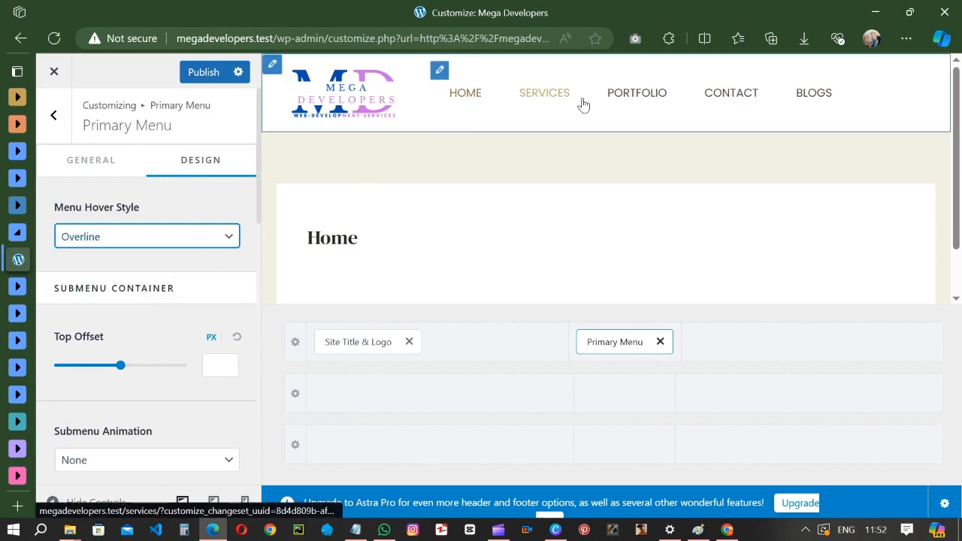
{"action": "left_click", "coordinate": [439, 71]}
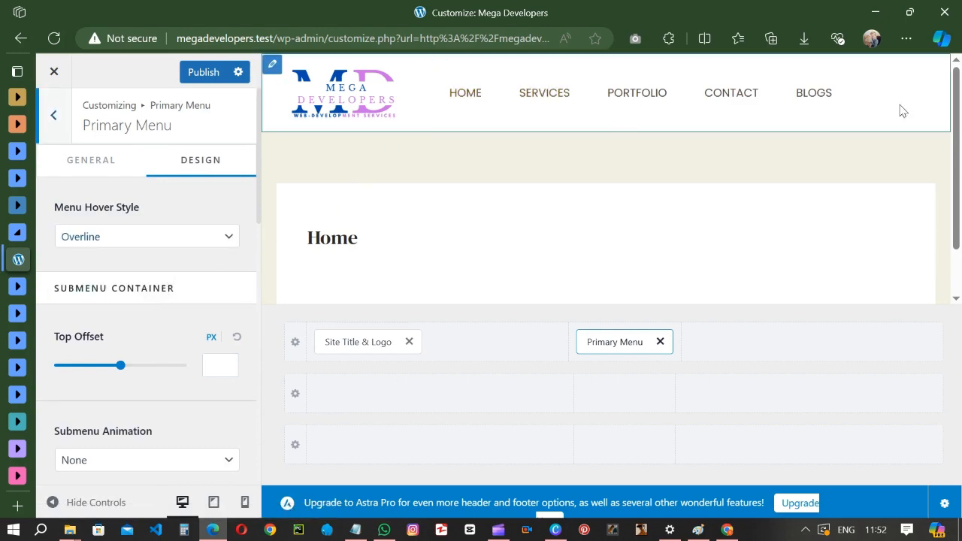
{"action": "left_click", "coordinate": [450, 91]}
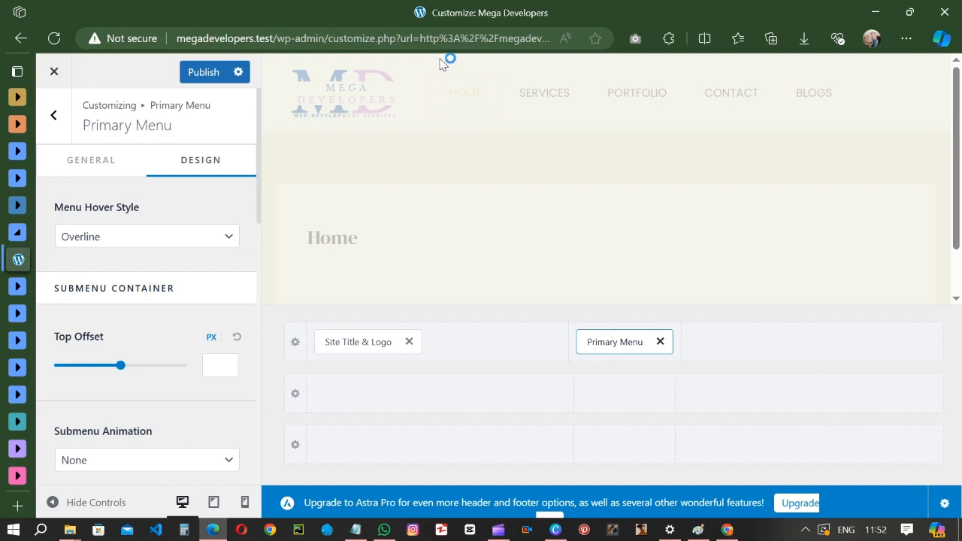
{"action": "left_click", "coordinate": [214, 236]}
{"action": "left_click", "coordinate": [203, 288]}
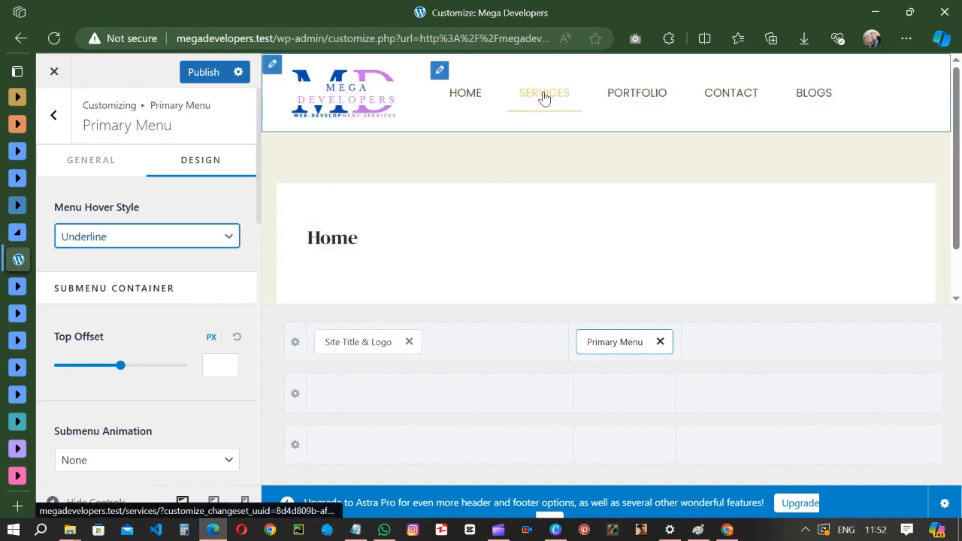
Review the primary menu's design options, including the submenu animation choices, border settings, menu colors and spacing.
{"action": "scroll", "coordinate": [150, 301], "scroll_direction": "down", "scroll_amount": 2}
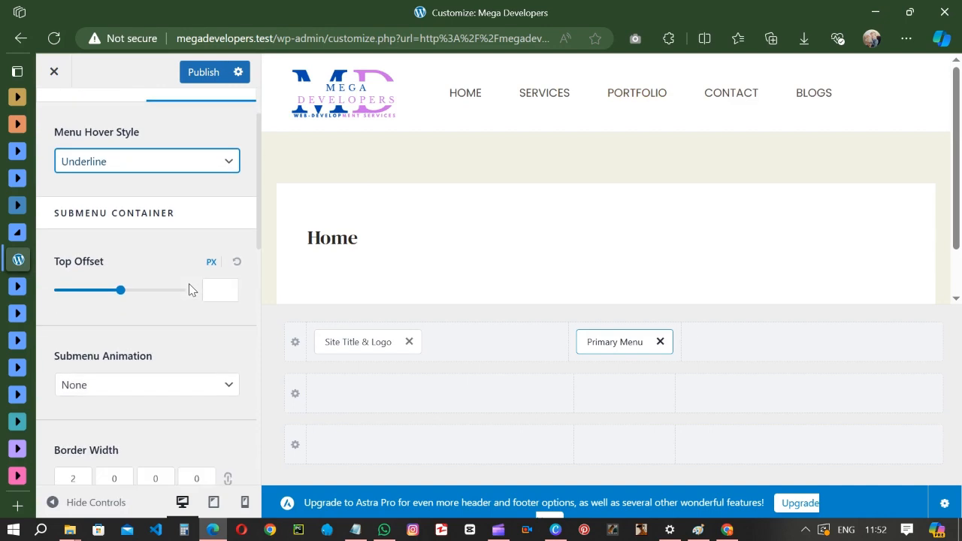
{"action": "left_click", "coordinate": [148, 310]}
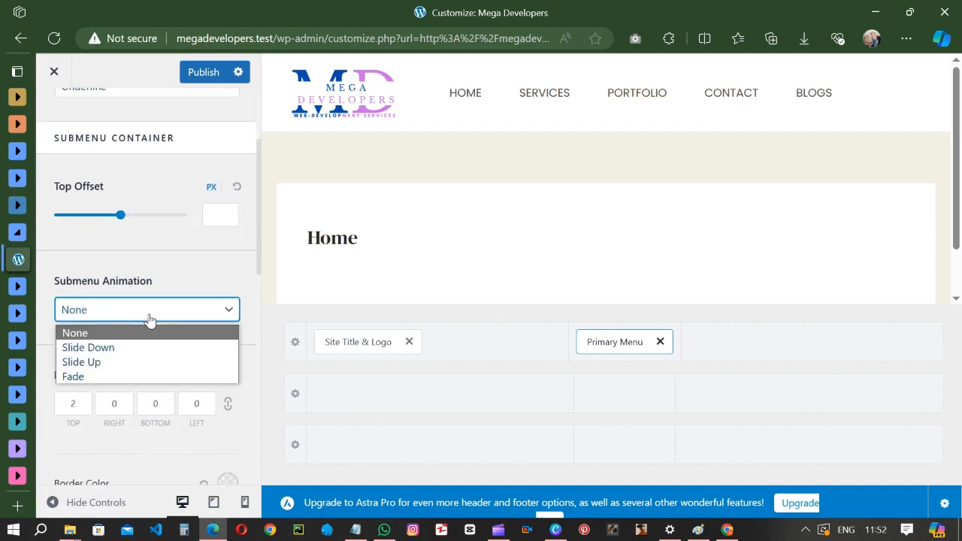
{"action": "left_click", "coordinate": [149, 319]}
{"action": "scroll", "coordinate": [149, 320], "scroll_direction": "down", "scroll_amount": 1}
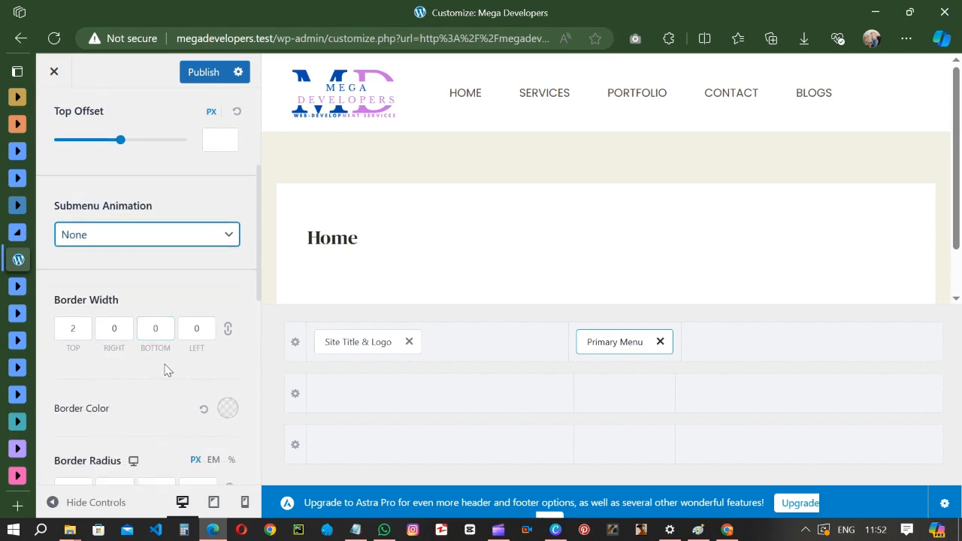
{"action": "left_click", "coordinate": [87, 335]}
{"action": "scroll", "coordinate": [141, 370], "scroll_direction": "down", "scroll_amount": 1}
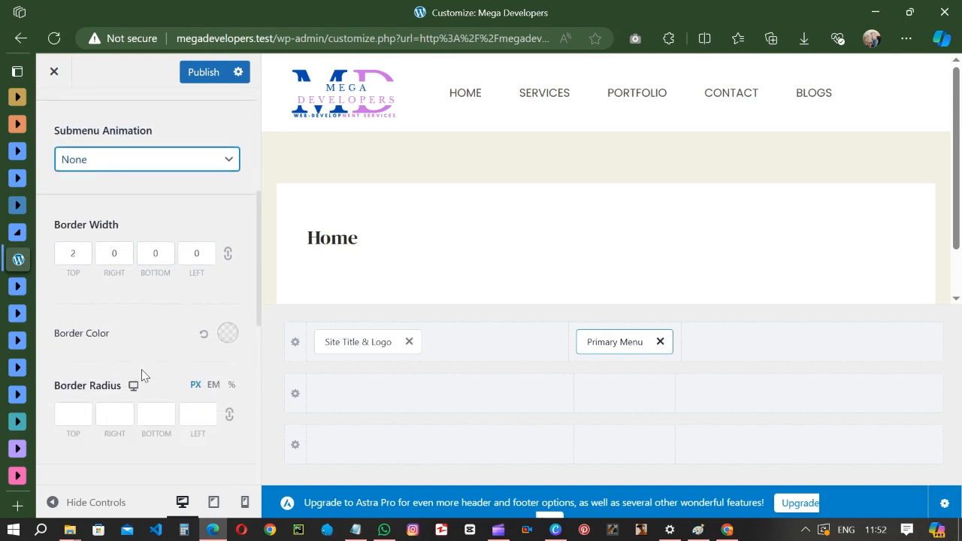
{"action": "scroll", "coordinate": [203, 350], "scroll_direction": "down", "scroll_amount": 3}
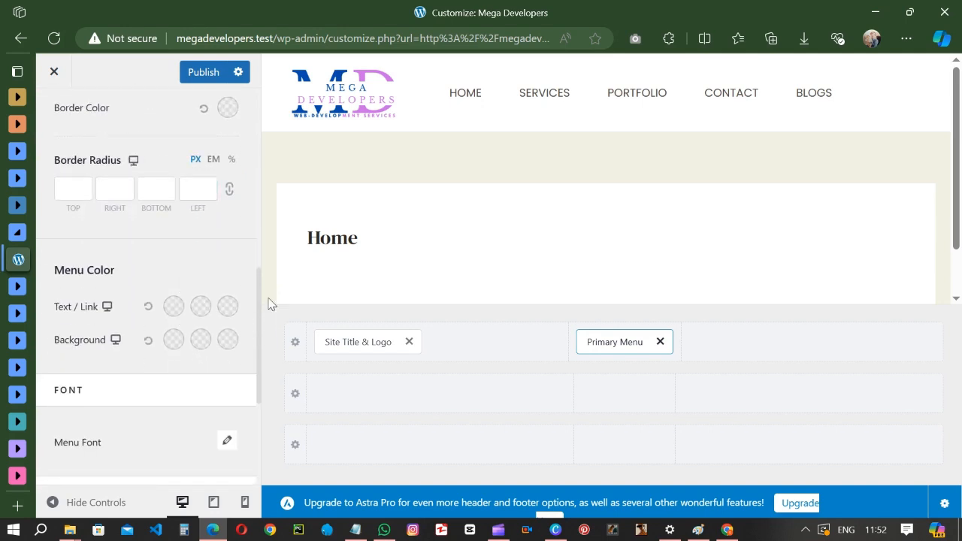
{"action": "scroll", "coordinate": [145, 381], "scroll_direction": "down", "scroll_amount": 2}
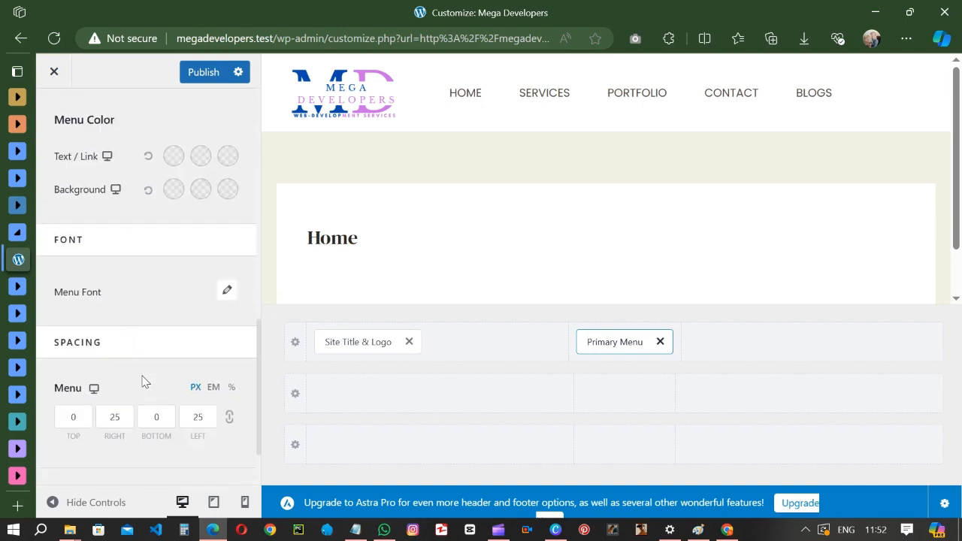
Examine the Menu Font options for the primary menu, including the font family and font weight choices.
{"action": "left_click", "coordinate": [227, 293]}
{"action": "scroll", "coordinate": [205, 332], "scroll_direction": "down", "scroll_amount": 2}
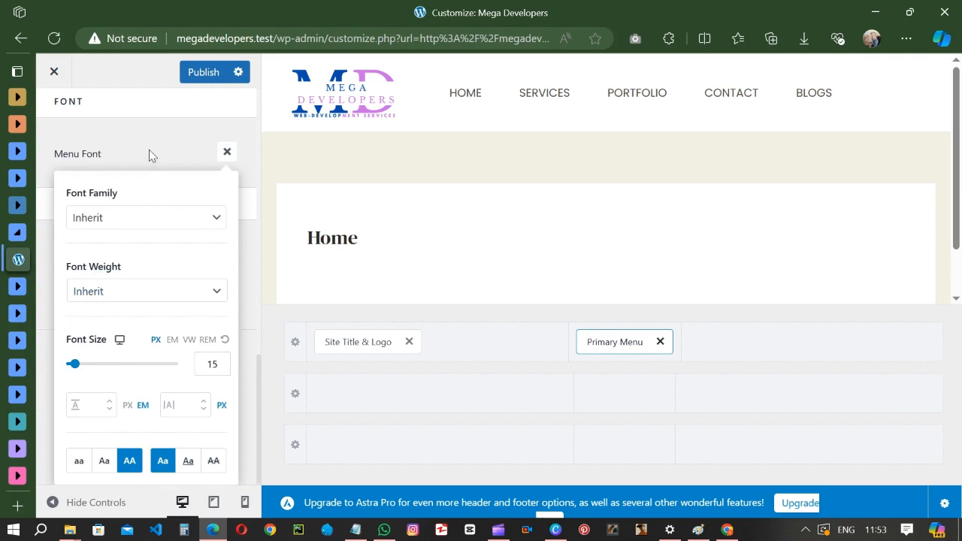
{"action": "left_click", "coordinate": [131, 219]}
{"action": "left_click", "coordinate": [132, 219]}
{"action": "left_click", "coordinate": [148, 292]}
{"action": "left_click", "coordinate": [148, 293]}
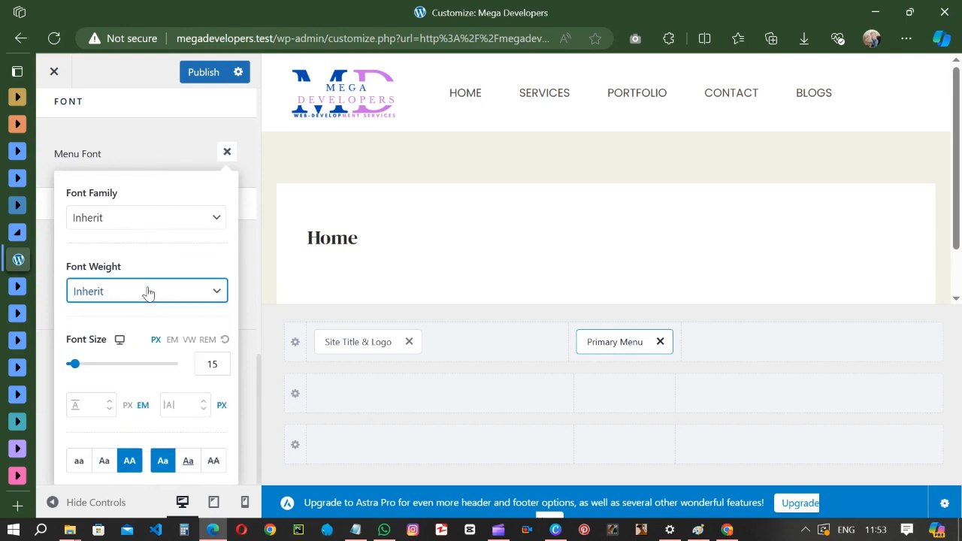
Set the primary menu's normal text/link color to dark green 005E16.
{"action": "scroll", "coordinate": [180, 316], "scroll_direction": "up", "scroll_amount": 5}
{"action": "scroll", "coordinate": [166, 323], "scroll_direction": "down", "scroll_amount": 2}
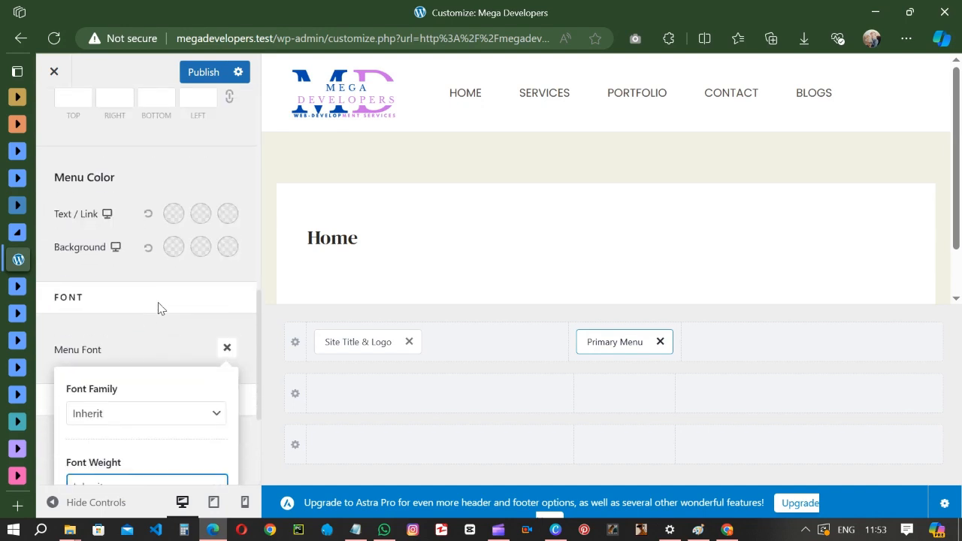
{"action": "left_click", "coordinate": [160, 270]}
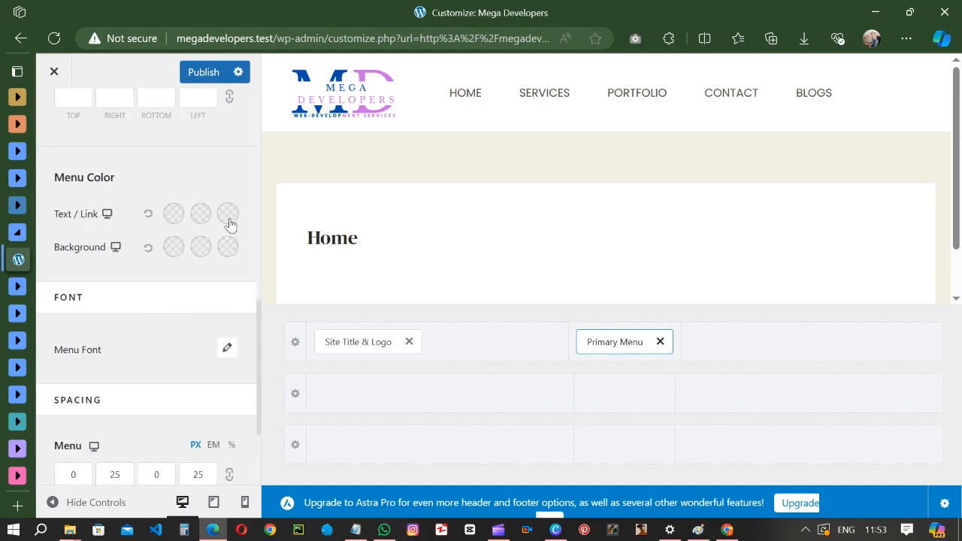
{"action": "left_click", "coordinate": [173, 215]}
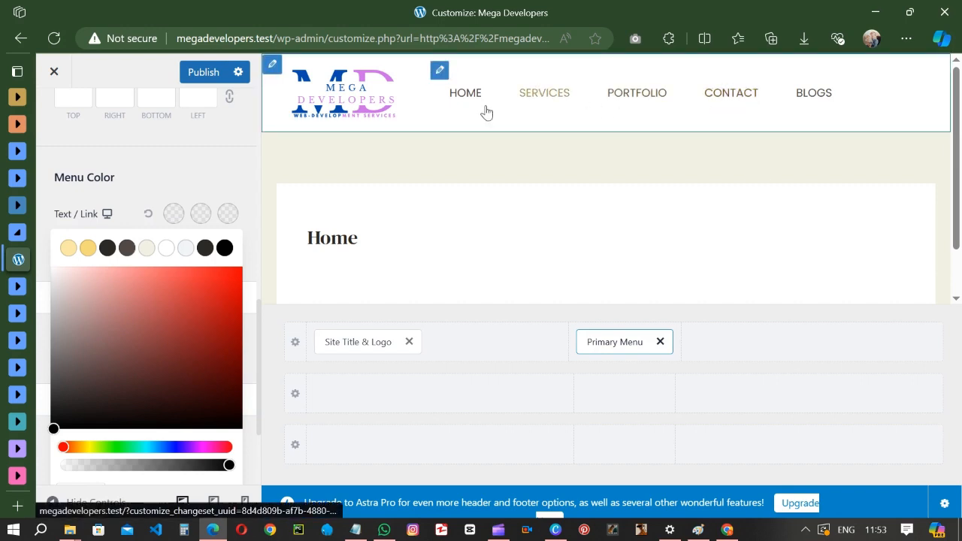
{"action": "scroll", "coordinate": [186, 416], "scroll_direction": "down", "scroll_amount": 1}
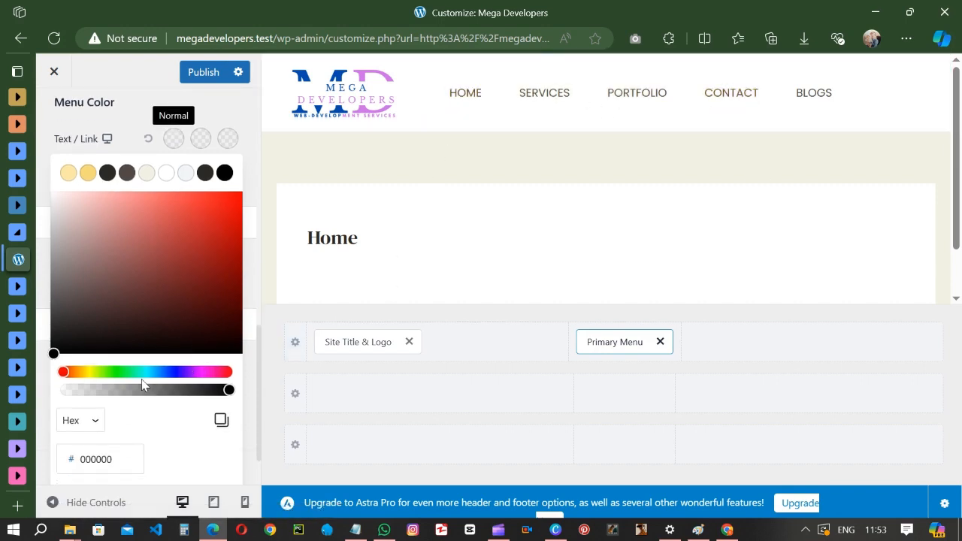
{"action": "left_click_drag", "start_coordinate": [70, 373], "coordinate": [109, 372]}
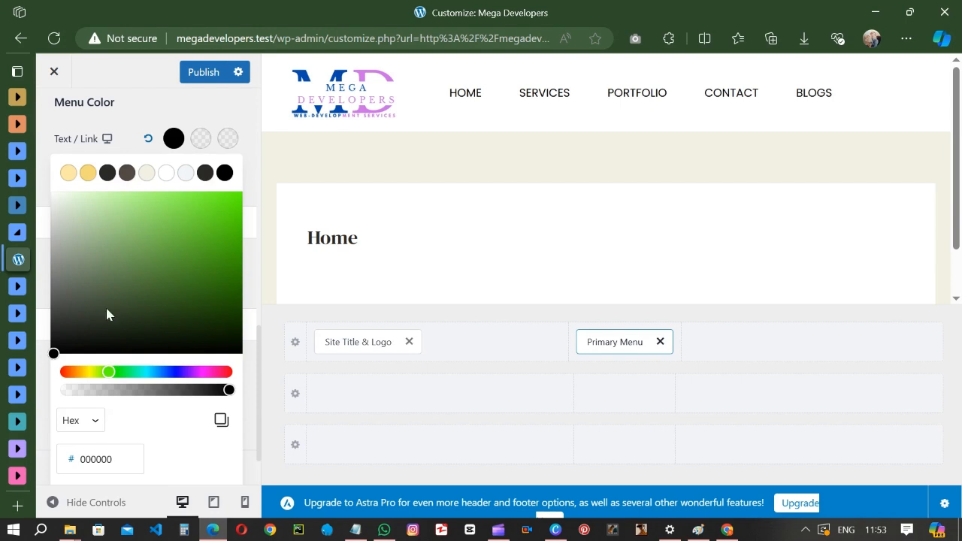
{"action": "left_click_drag", "start_coordinate": [57, 354], "coordinate": [117, 325]}
{"action": "left_click_drag", "start_coordinate": [82, 372], "coordinate": [125, 377]}
{"action": "left_click_drag", "start_coordinate": [127, 333], "coordinate": [242, 298]}
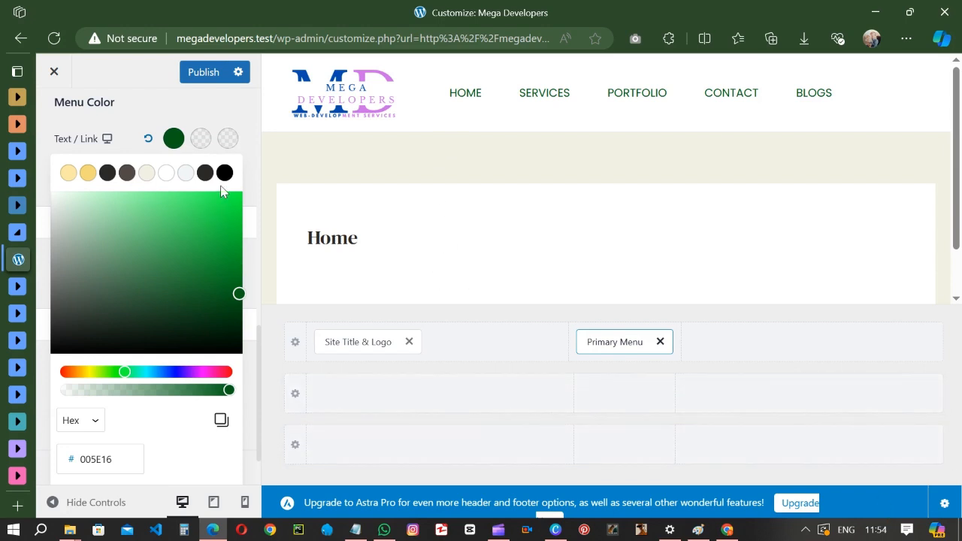
Set the primary menu's hover text/link color to dark blue 0C017E.
{"action": "left_click", "coordinate": [204, 141]}
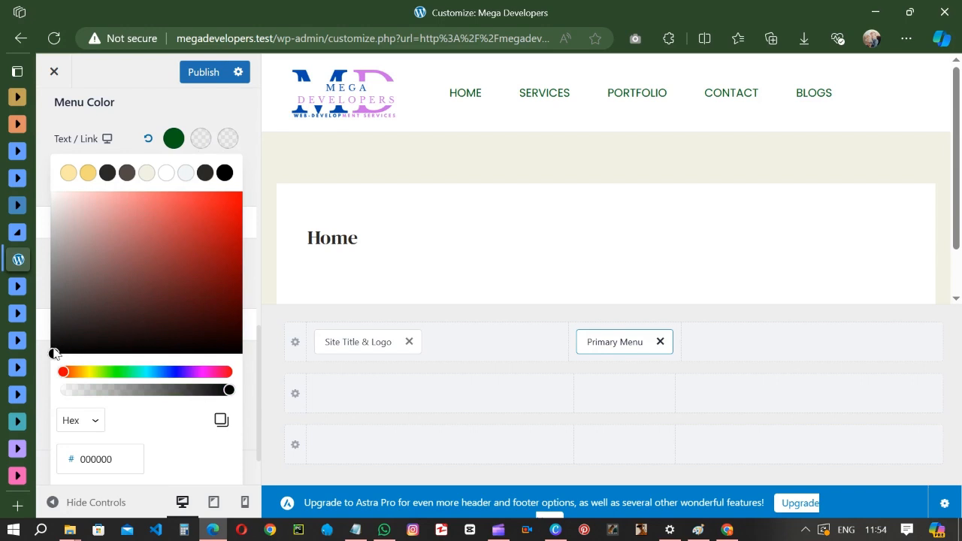
{"action": "left_click_drag", "start_coordinate": [67, 375], "coordinate": [173, 376]}
{"action": "left_click_drag", "start_coordinate": [104, 349], "coordinate": [220, 286]}
{"action": "left_click_drag", "start_coordinate": [61, 373], "coordinate": [178, 372]}
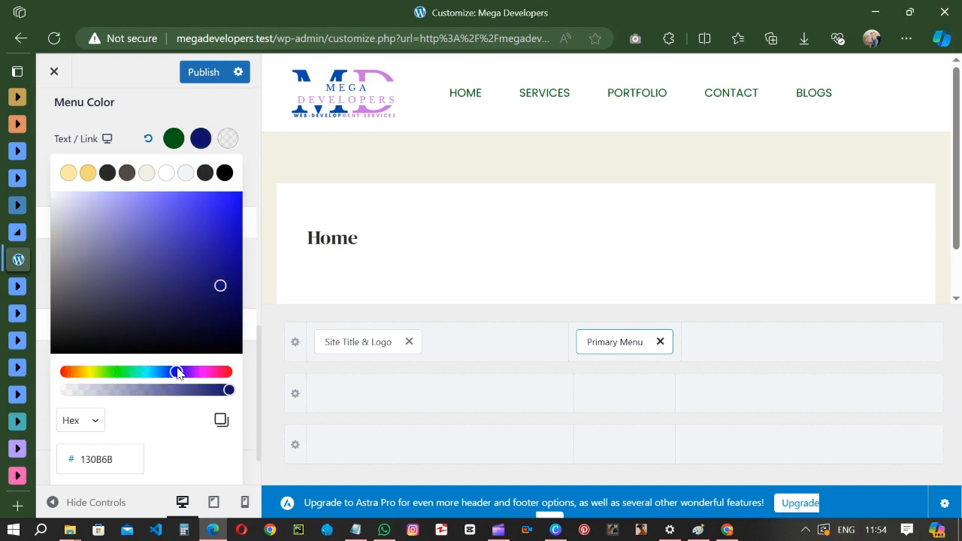
{"action": "left_click_drag", "start_coordinate": [221, 287], "coordinate": [239, 257]}
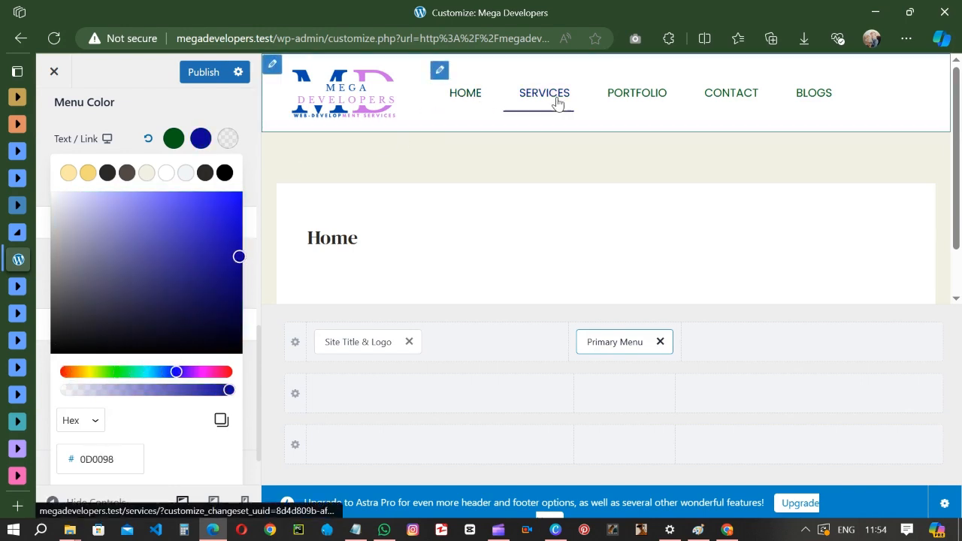
{"action": "left_click_drag", "start_coordinate": [238, 256], "coordinate": [237, 274]}
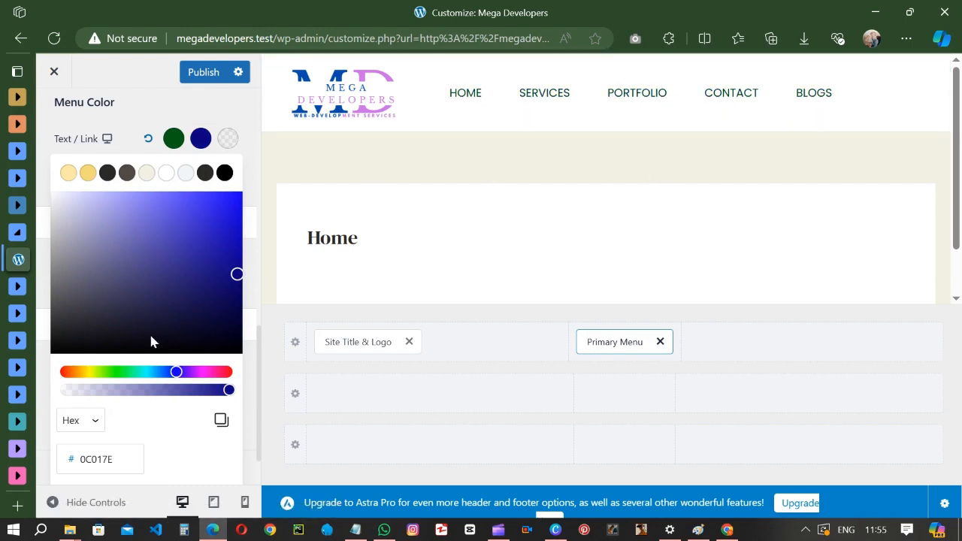
{"action": "left_click", "coordinate": [135, 126]}
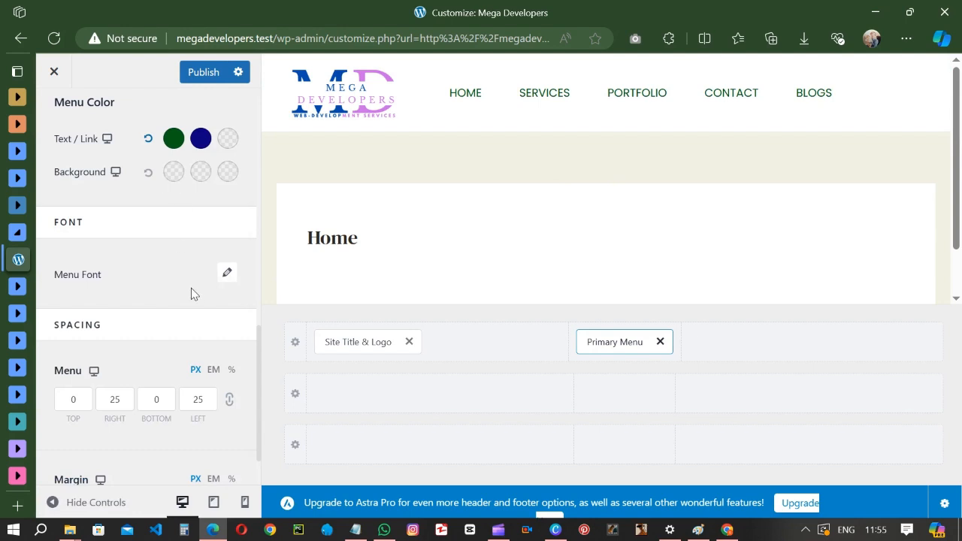
Review the primary menu's spacing, border, submenu and hover style options without changing them.
{"action": "scroll", "coordinate": [182, 322], "scroll_direction": "down", "scroll_amount": 1}
{"action": "left_click", "coordinate": [181, 320]}
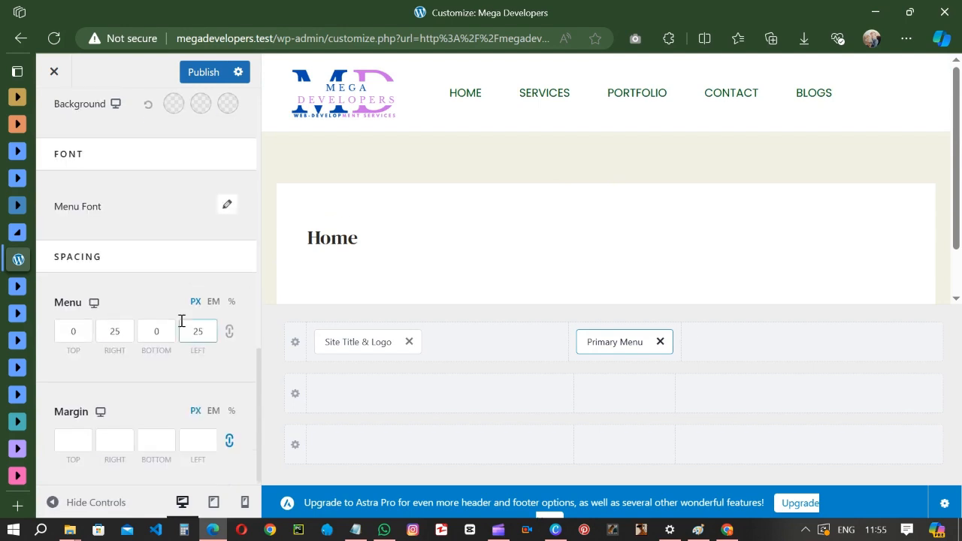
{"action": "left_click", "coordinate": [124, 334]}
{"action": "scroll", "coordinate": [185, 376], "scroll_direction": "up", "scroll_amount": 5}
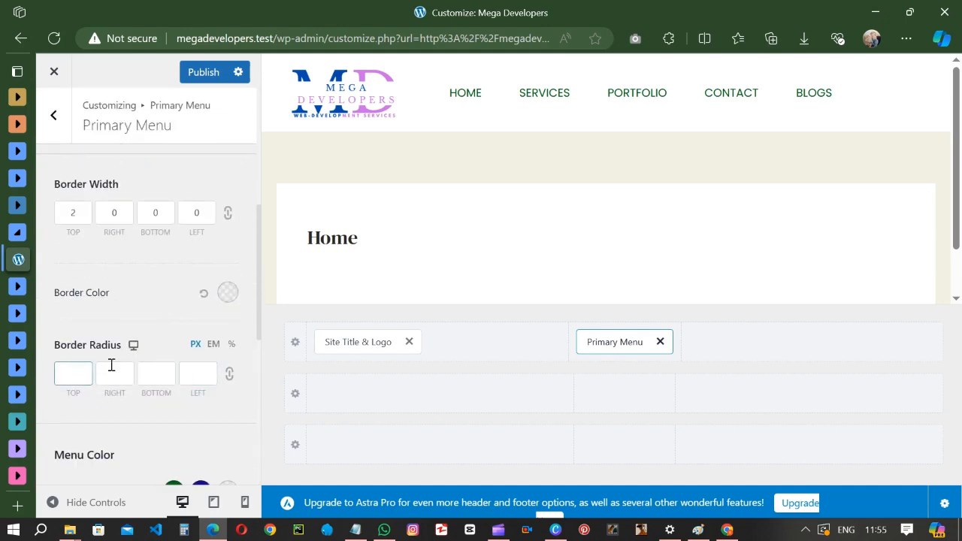
{"action": "scroll", "coordinate": [156, 346], "scroll_direction": "up", "scroll_amount": 3}
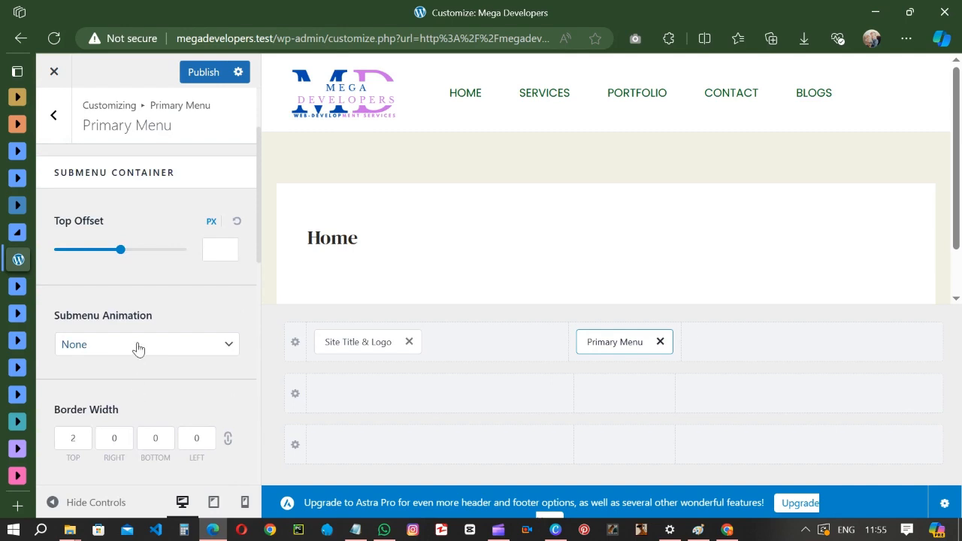
{"action": "scroll", "coordinate": [137, 348], "scroll_direction": "up", "scroll_amount": 2}
{"action": "left_click", "coordinate": [152, 241]}
{"action": "left_click", "coordinate": [153, 240]}
{"action": "scroll", "coordinate": [188, 296], "scroll_direction": "down", "scroll_amount": 3}
{"action": "scroll", "coordinate": [159, 323], "scroll_direction": "down", "scroll_amount": 4}
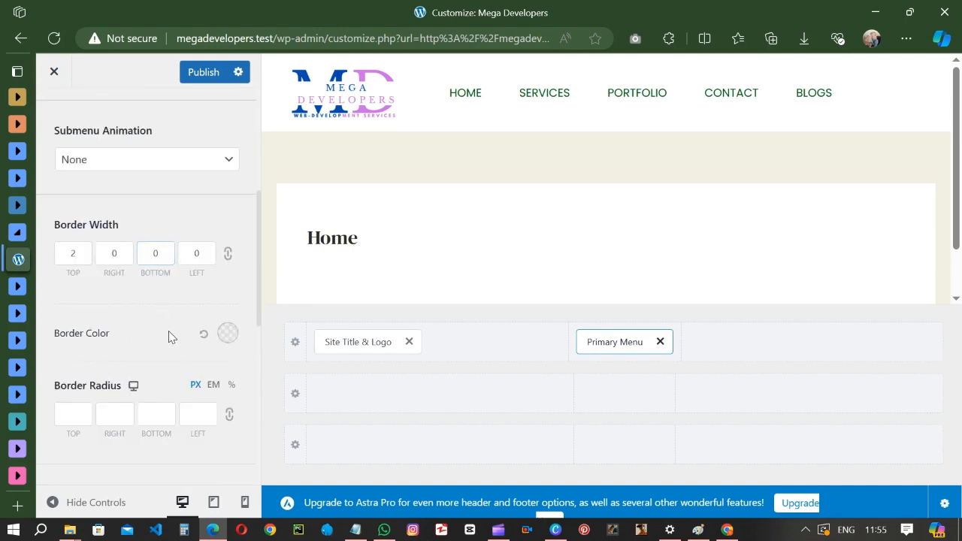
{"action": "scroll", "coordinate": [137, 262], "scroll_direction": "down", "scroll_amount": 2}
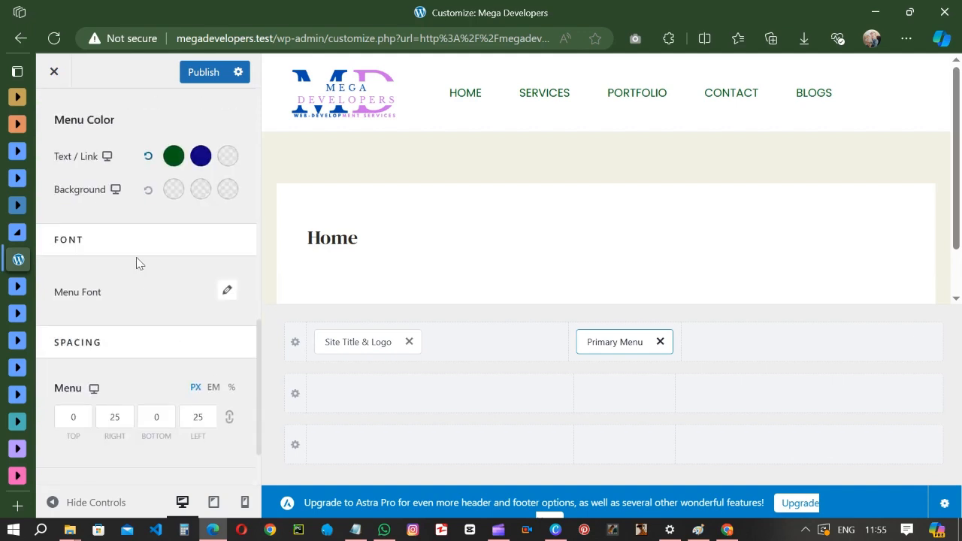
Set the primary menu's font to size 16 px, weight Semi-Bold 600 and uppercase letters.
{"action": "left_click", "coordinate": [228, 292]}
{"action": "scroll", "coordinate": [188, 369], "scroll_direction": "down", "scroll_amount": 2}
{"action": "left_click_drag", "start_coordinate": [77, 369], "coordinate": [80, 370]}
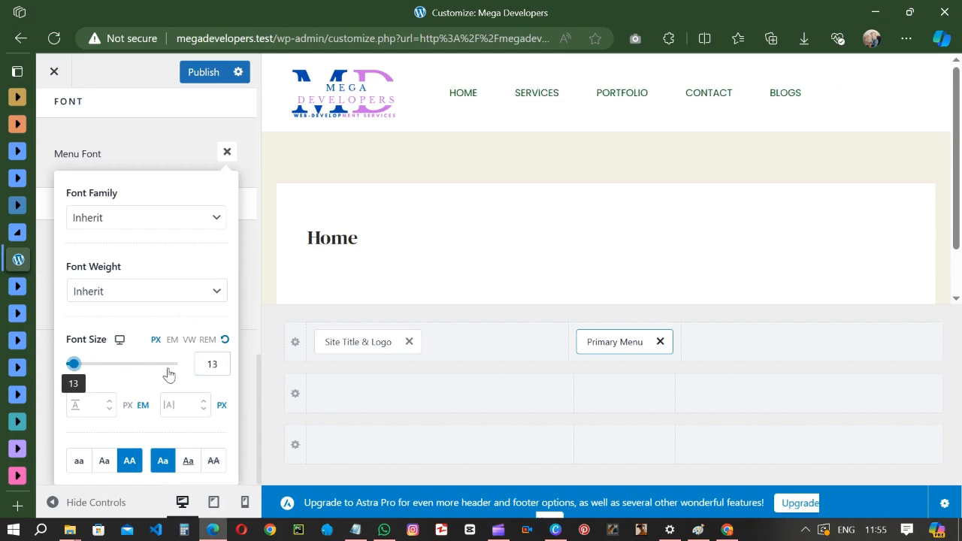
{"action": "left_click_drag", "start_coordinate": [73, 373], "coordinate": [81, 374]}
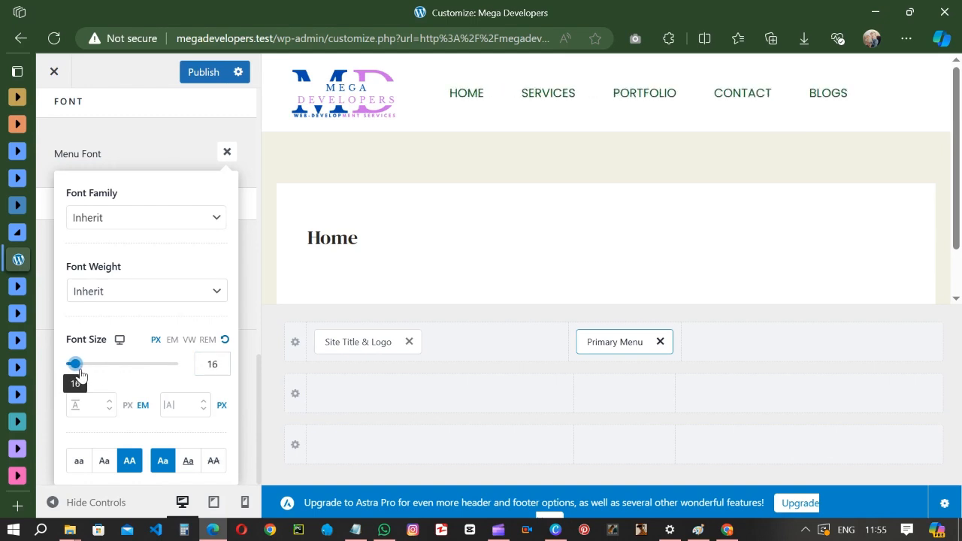
{"action": "left_click", "coordinate": [130, 294]}
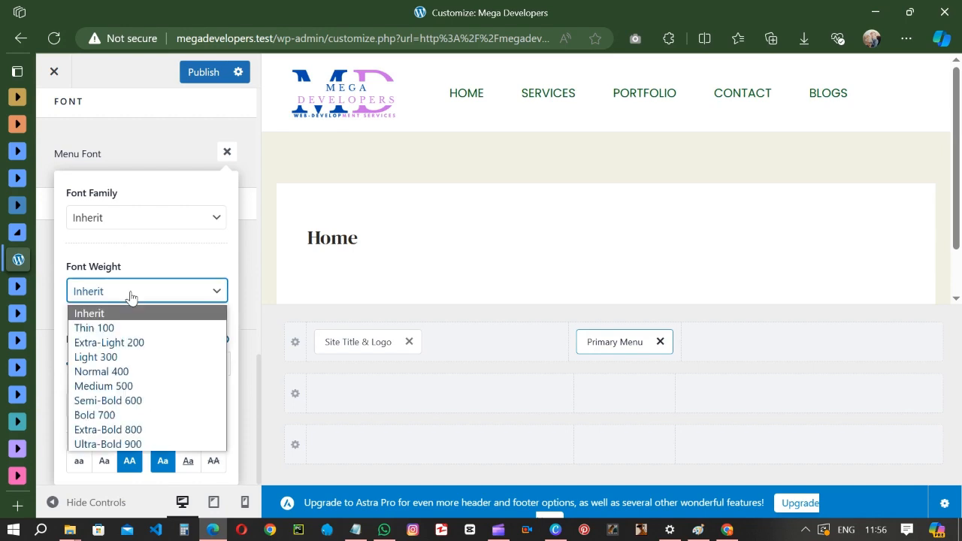
{"action": "left_click", "coordinate": [139, 400]}
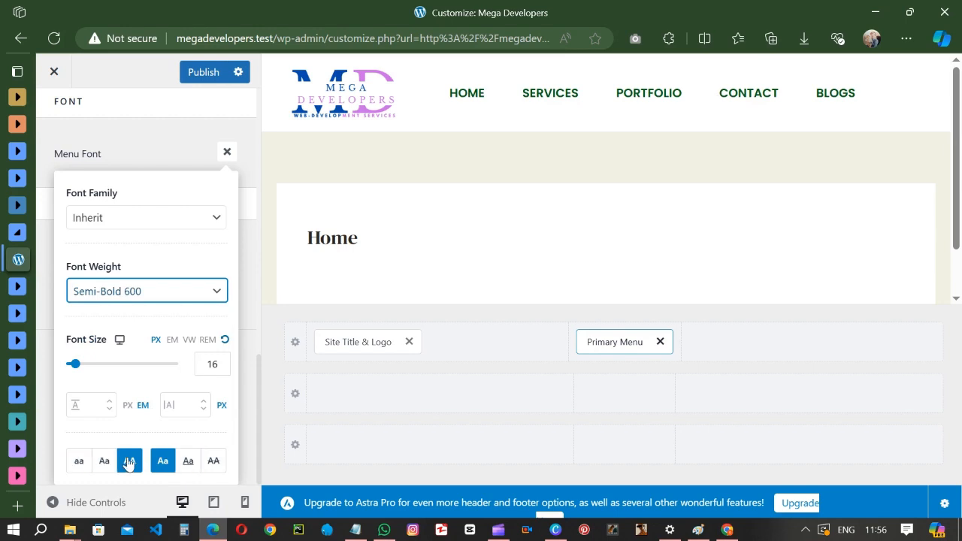
{"action": "left_click", "coordinate": [106, 460]}
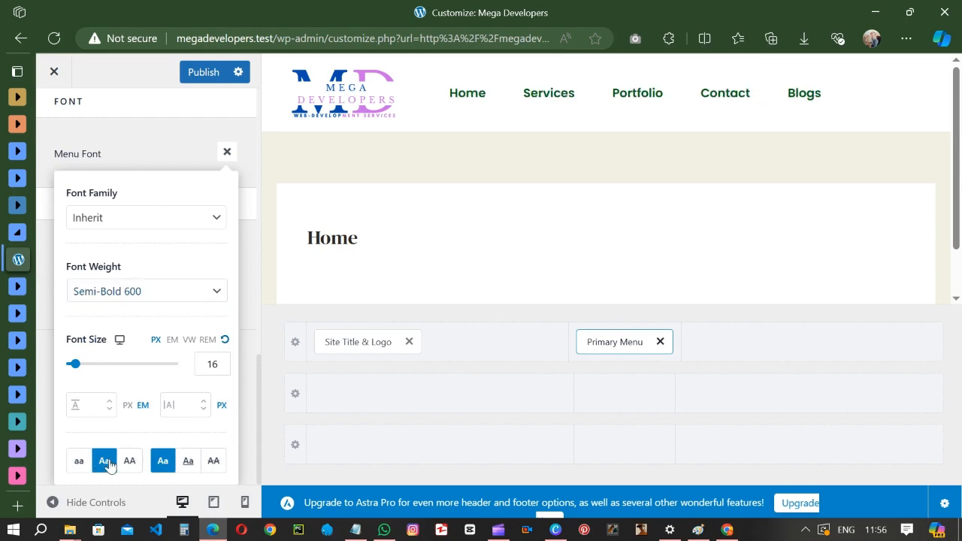
{"action": "left_click", "coordinate": [129, 460]}
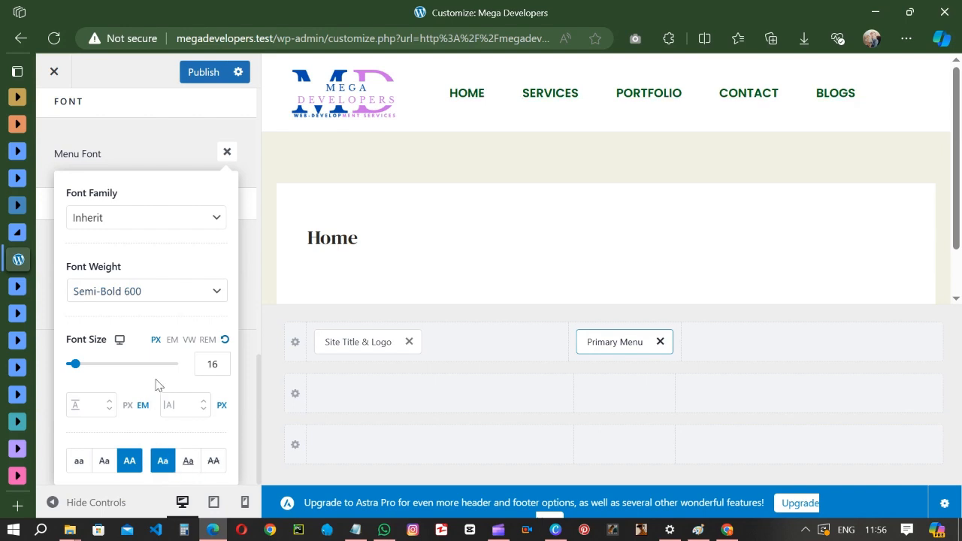
Browse the font families available for the Menu Font and leave the list without choosing one.
{"action": "scroll", "coordinate": [158, 384], "scroll_direction": "up", "scroll_amount": 3}
{"action": "scroll", "coordinate": [157, 384], "scroll_direction": "down", "scroll_amount": 2}
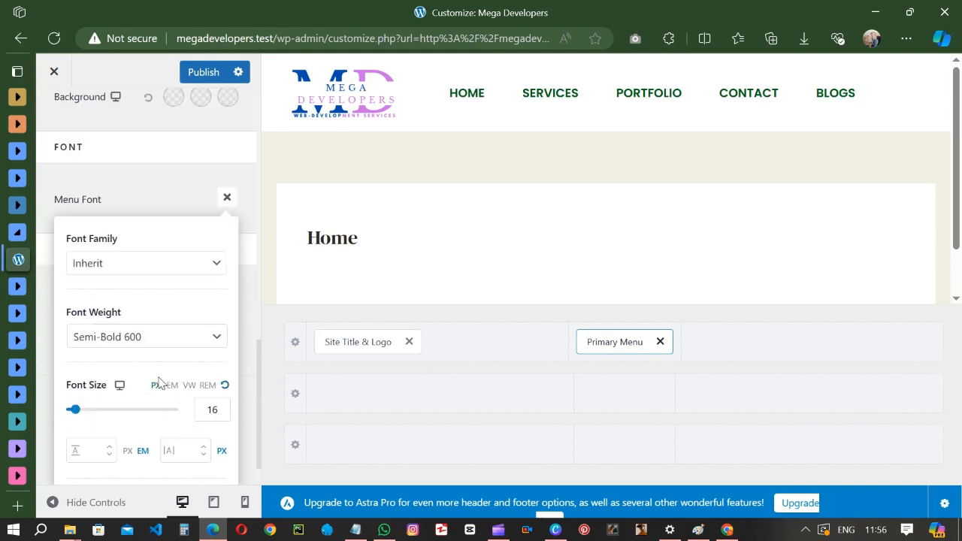
{"action": "scroll", "coordinate": [159, 384], "scroll_direction": "up", "scroll_amount": 1}
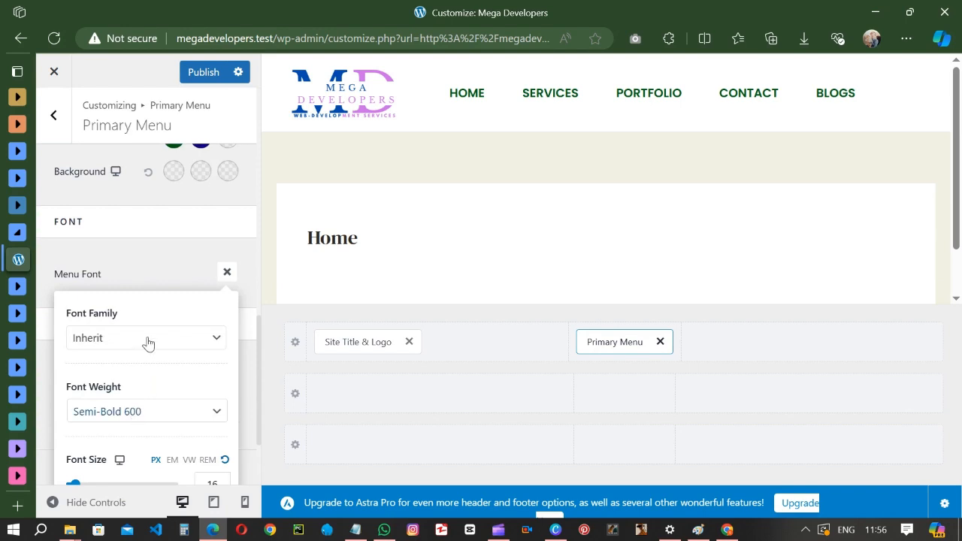
{"action": "left_click", "coordinate": [146, 344]}
{"action": "scroll", "coordinate": [150, 280], "scroll_direction": "down", "scroll_amount": 3}
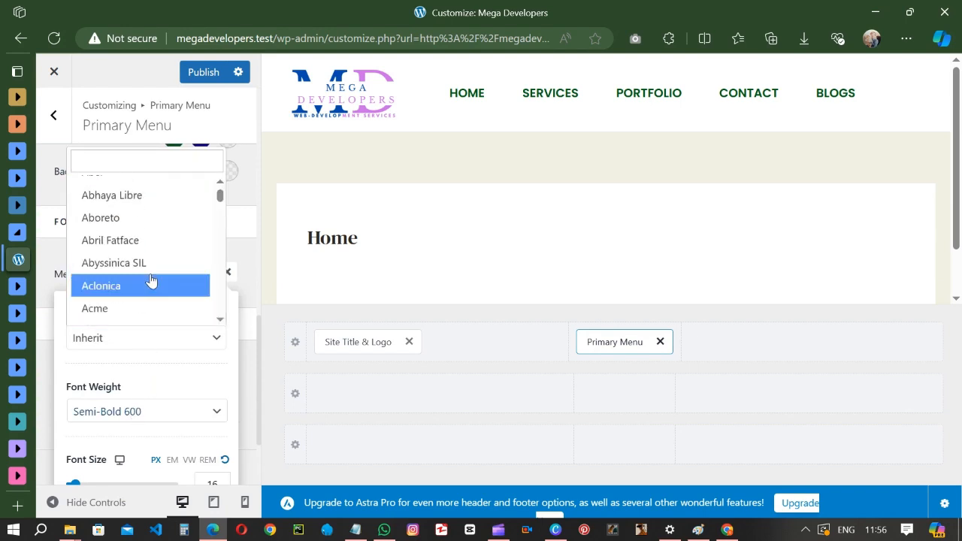
{"action": "scroll", "coordinate": [150, 281], "scroll_direction": "down", "scroll_amount": 1}
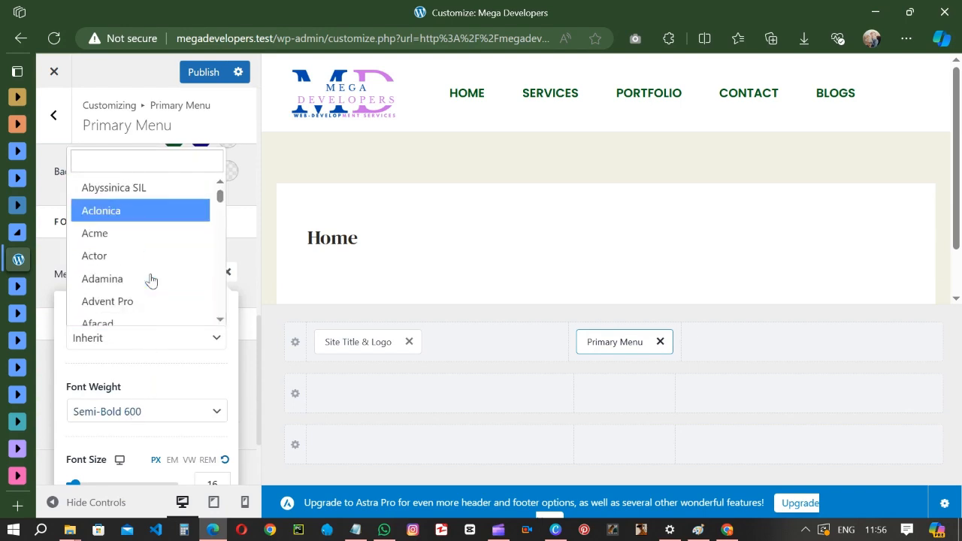
{"action": "left_click", "coordinate": [68, 363]}
Look over the remaining primary menu design settings and the page preview, and publish the customizations.
{"action": "scroll", "coordinate": [148, 396], "scroll_direction": "up", "scroll_amount": 2}
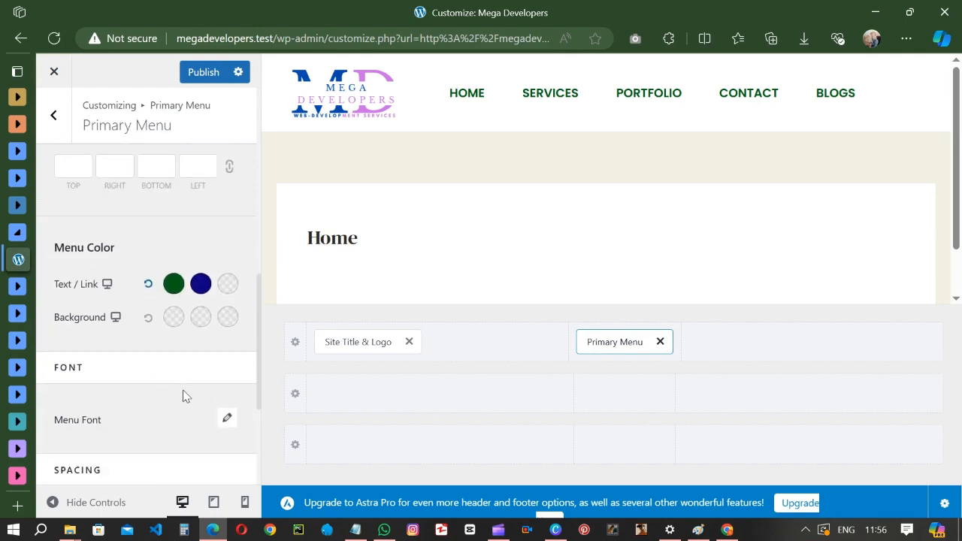
{"action": "scroll", "coordinate": [186, 396], "scroll_direction": "down", "scroll_amount": 3}
{"action": "scroll", "coordinate": [185, 391], "scroll_direction": "up", "scroll_amount": 10}
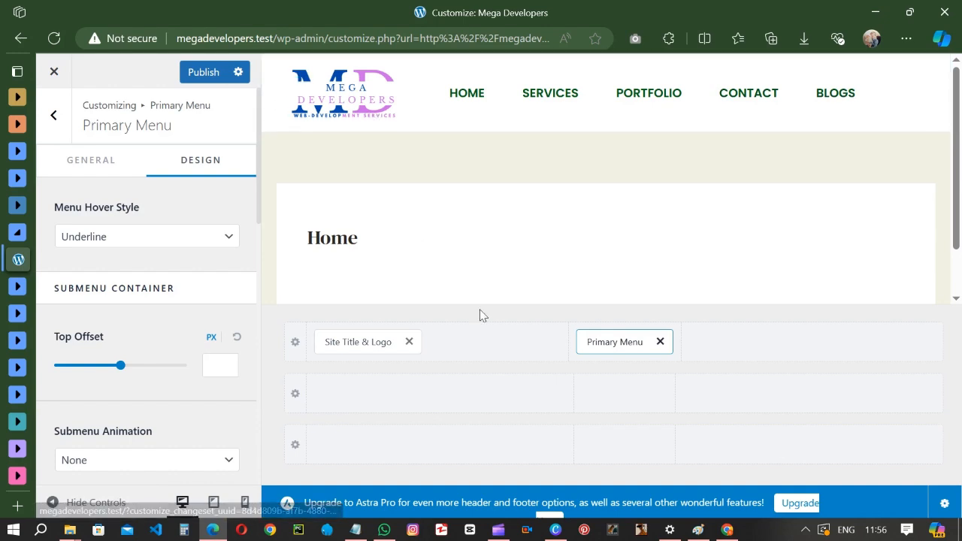
{"action": "scroll", "coordinate": [451, 240], "scroll_direction": "down", "scroll_amount": 1}
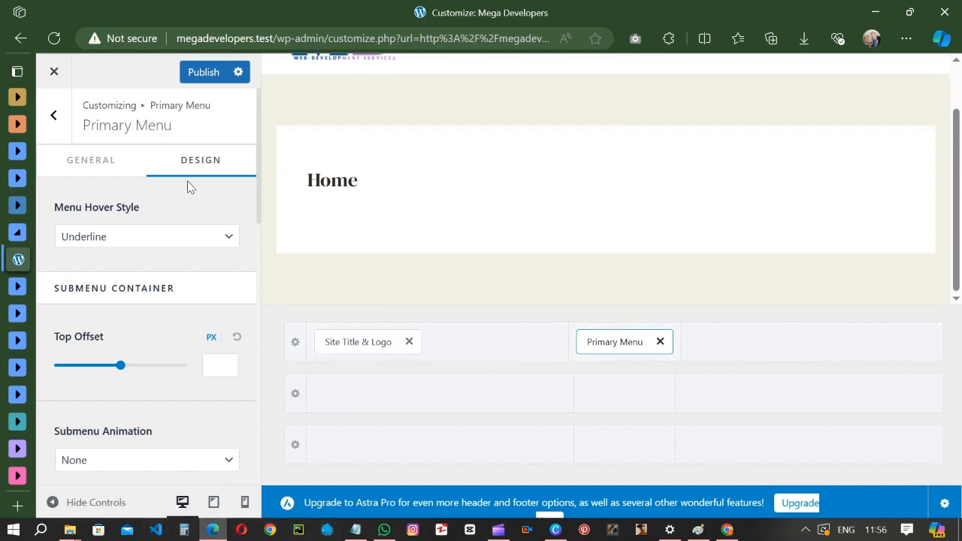
{"action": "left_click", "coordinate": [208, 75]}
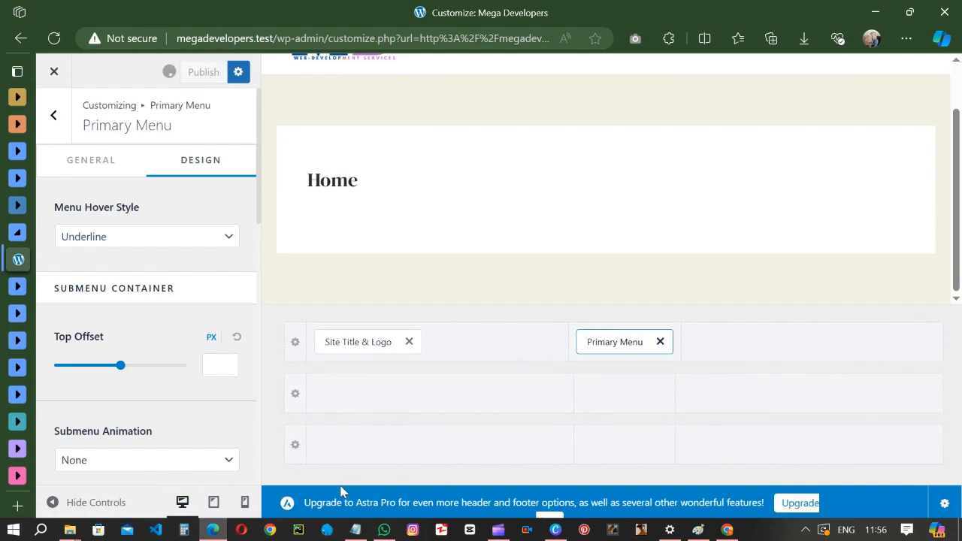
Switch to Notepad, replace the note with "Now customize footer menu", and minimize it to return to the Customizer.
{"action": "left_click", "coordinate": [355, 530]}
{"action": "key", "text": "ctrl+a"}
{"action": "type", "text": "Now customi"}
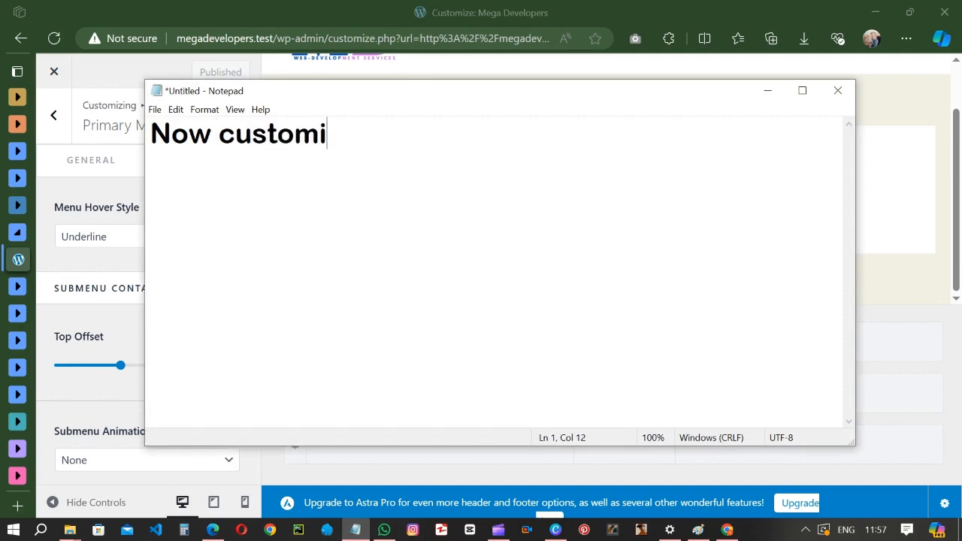
{"action": "type", "text": "ze footer menu"}
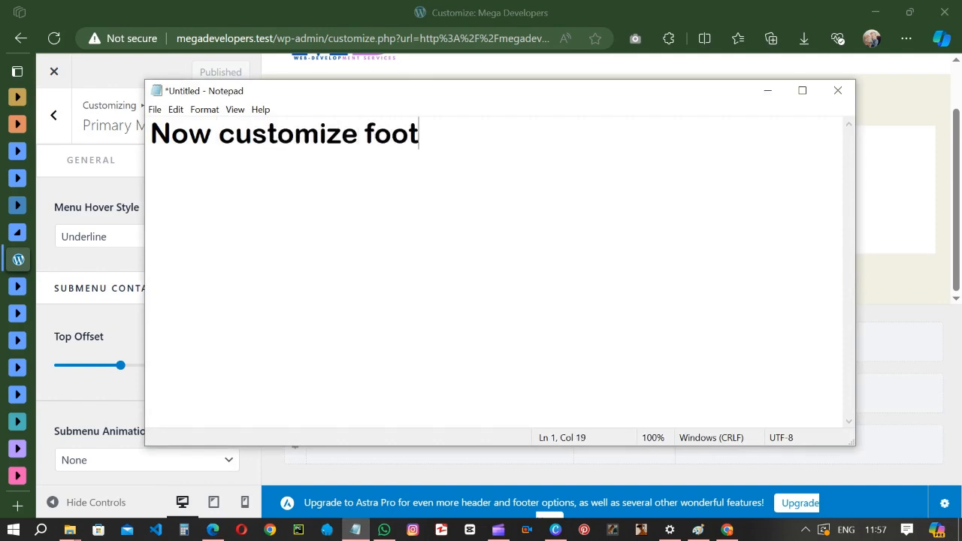
{"action": "left_click", "coordinate": [768, 90]}
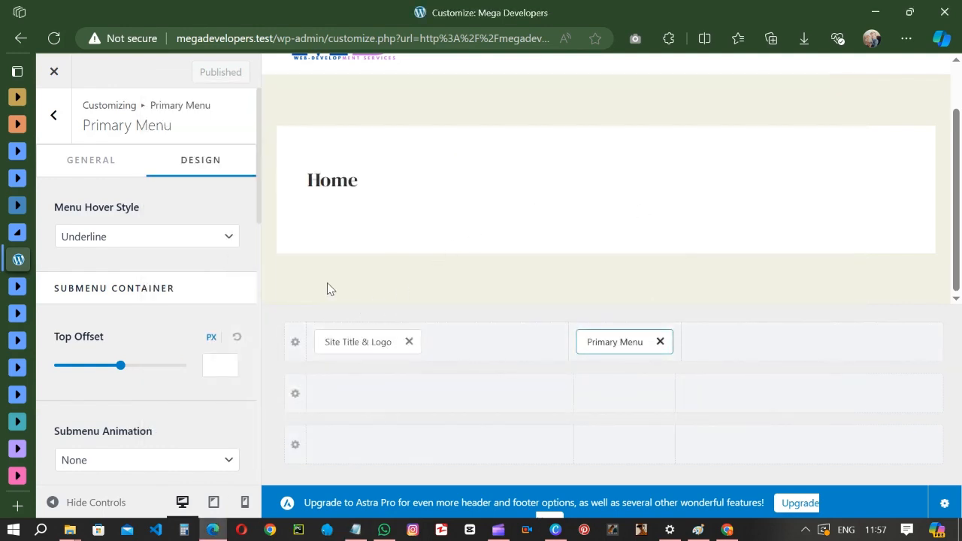
Leave the Primary Menu and Header Builder settings and return to the Customizer's main section list.
{"action": "left_click", "coordinate": [57, 119]}
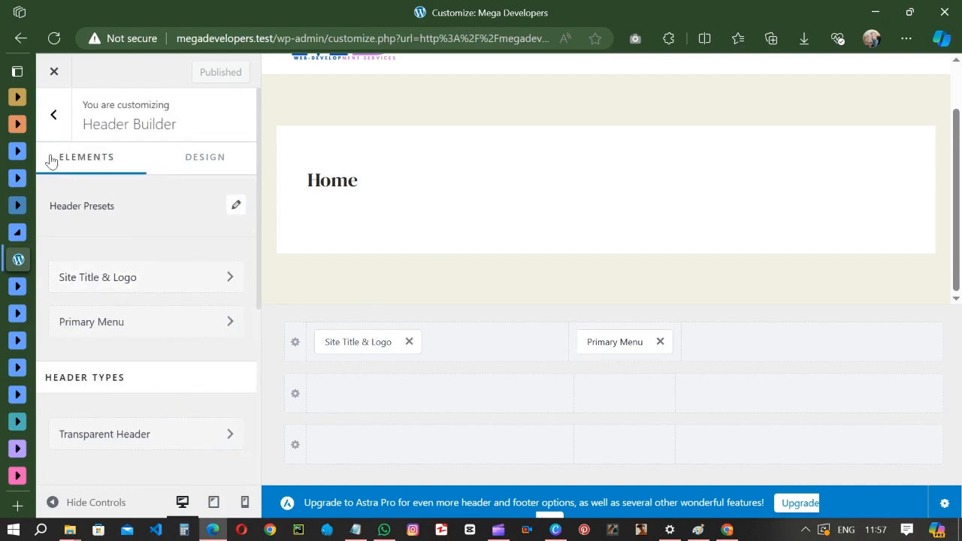
{"action": "left_click", "coordinate": [49, 126]}
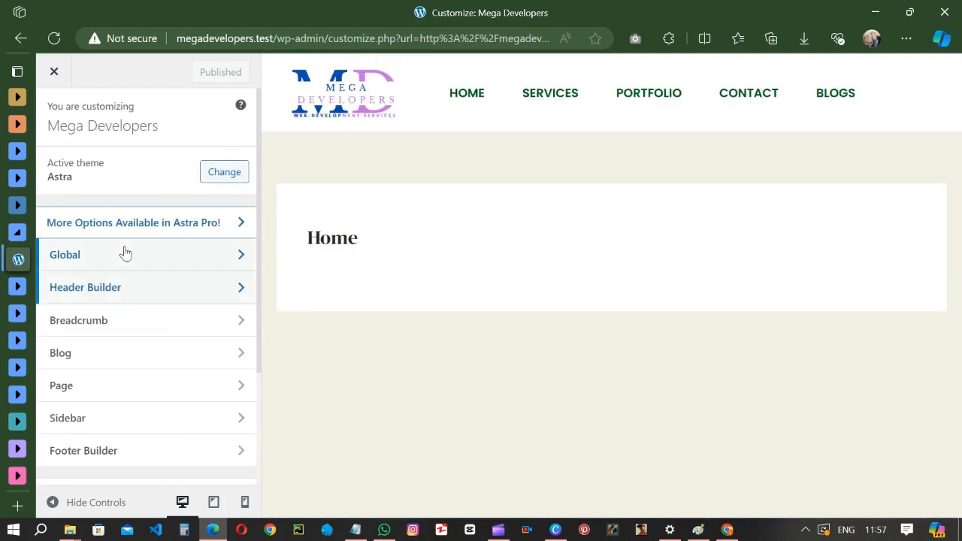
Open the Footer Builder and bring up the settings of the Above Footer row.
{"action": "scroll", "coordinate": [140, 435], "scroll_direction": "down", "scroll_amount": 1}
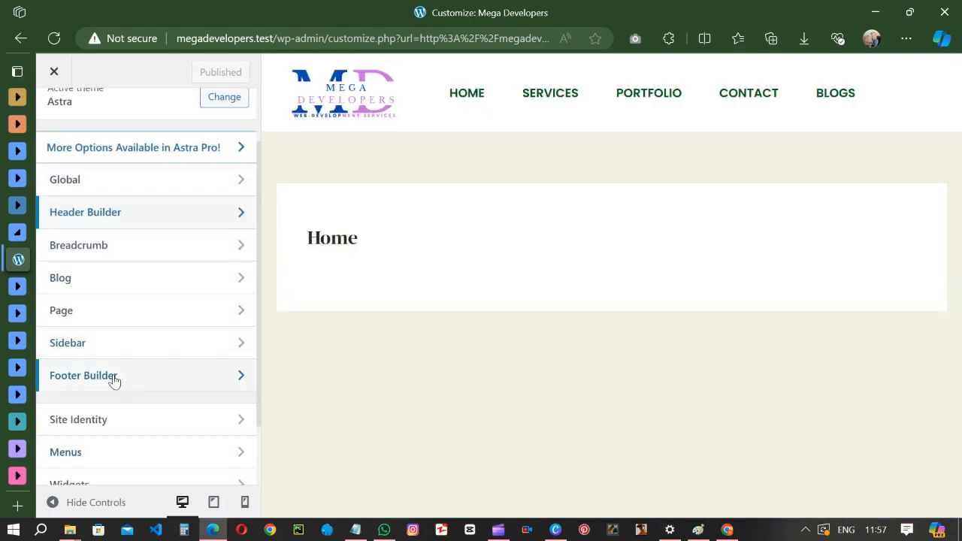
{"action": "left_click", "coordinate": [114, 382]}
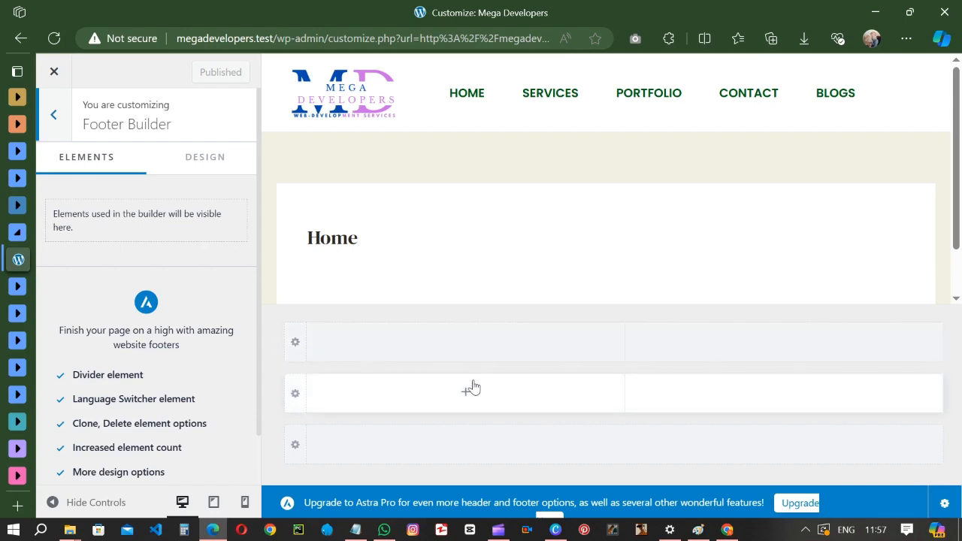
{"action": "left_click", "coordinate": [293, 351]}
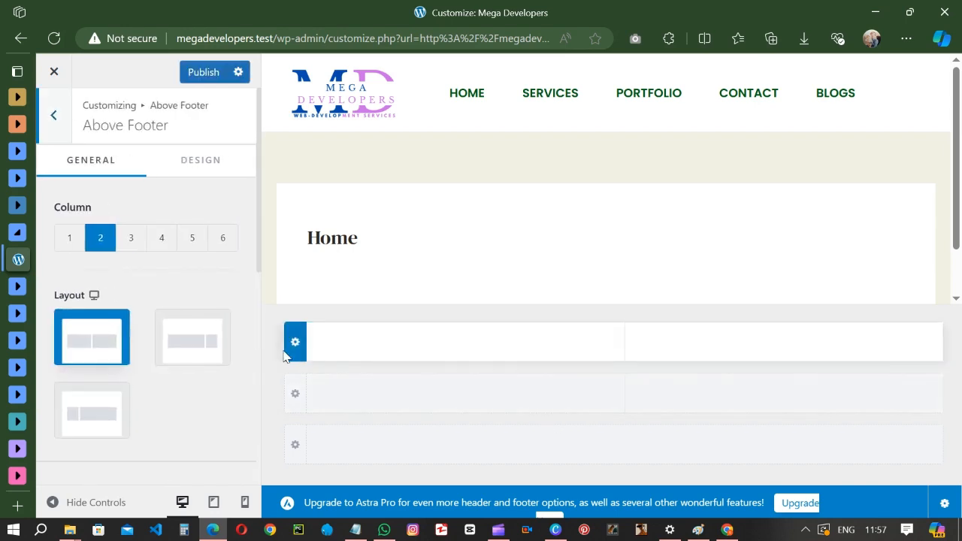
Try a narrow-first layout and three columns for the Above Footer row, and return it to two equal columns.
{"action": "left_click", "coordinate": [83, 420]}
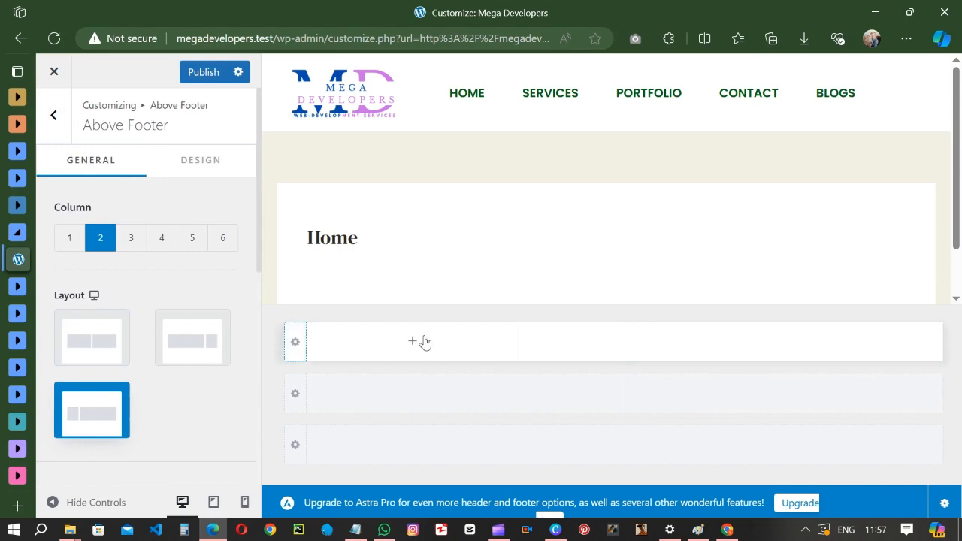
{"action": "left_click", "coordinate": [132, 242]}
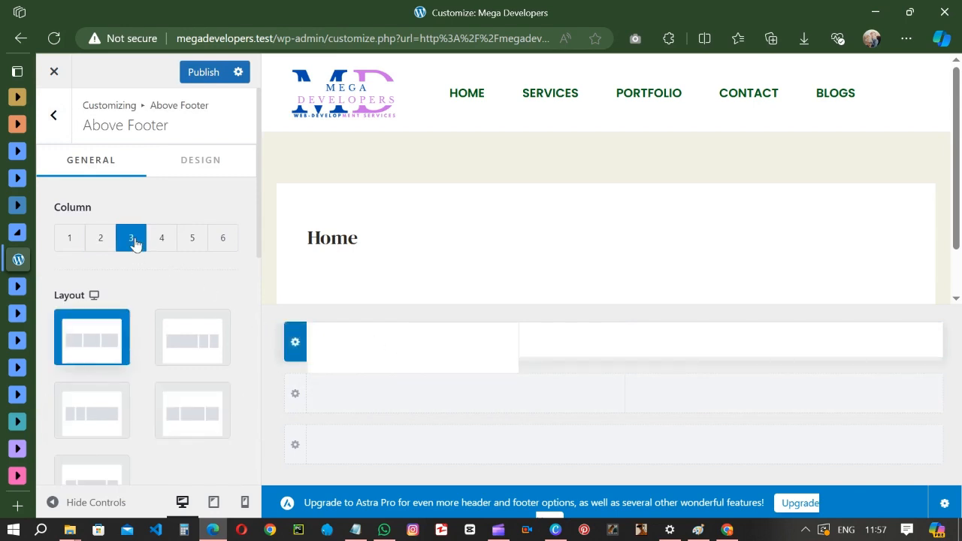
{"action": "left_click", "coordinate": [412, 339]}
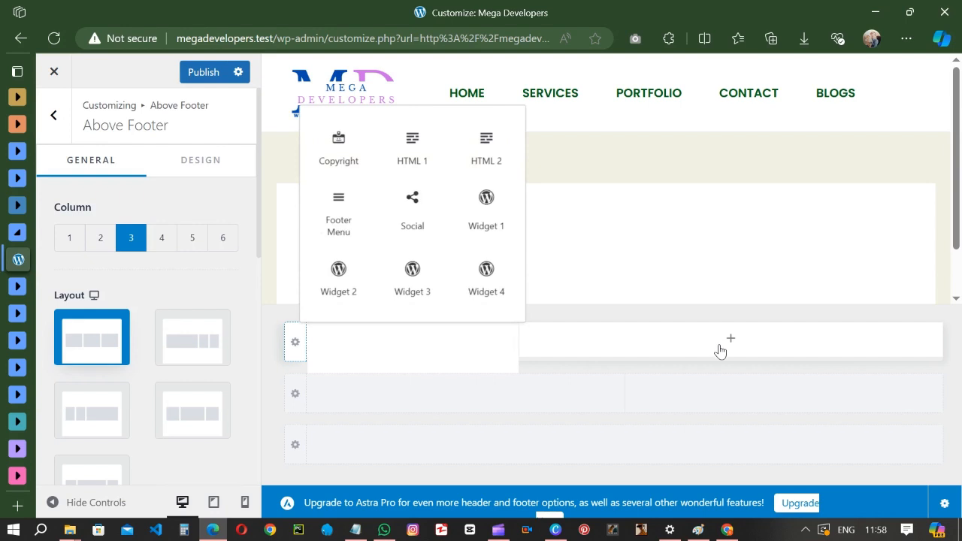
{"action": "left_click", "coordinate": [133, 285]}
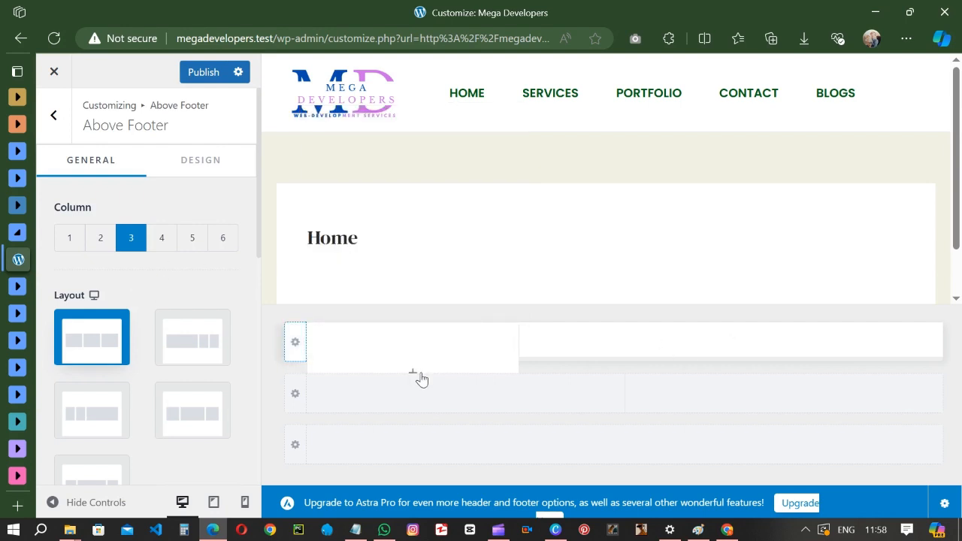
{"action": "left_click", "coordinate": [358, 345]}
{"action": "left_click", "coordinate": [295, 346]}
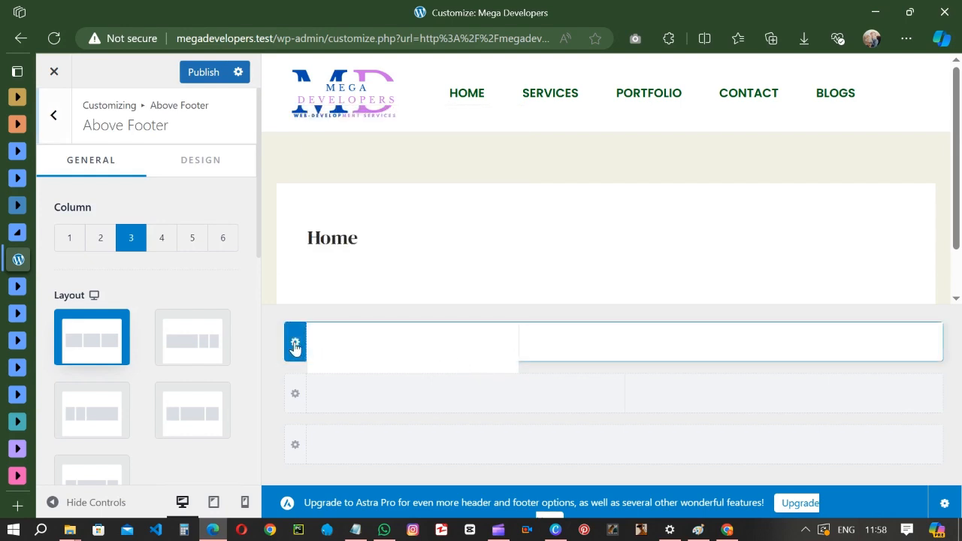
{"action": "left_click", "coordinate": [109, 235]}
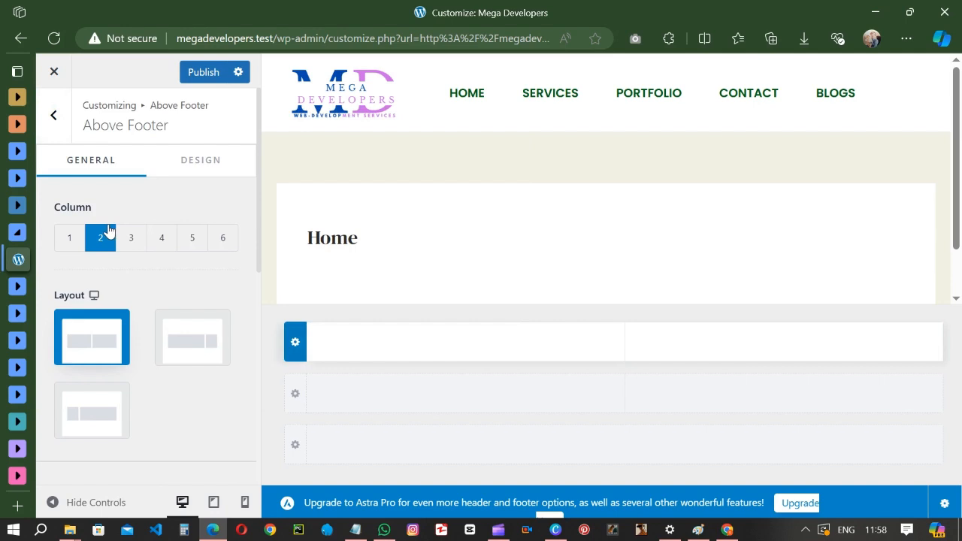
{"action": "left_click", "coordinate": [131, 246]}
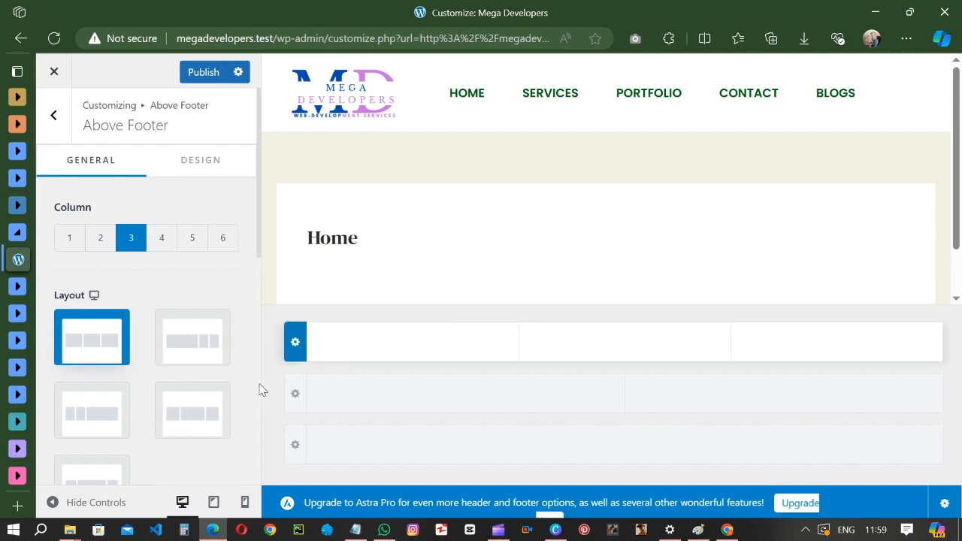
{"action": "left_click", "coordinate": [100, 239]}
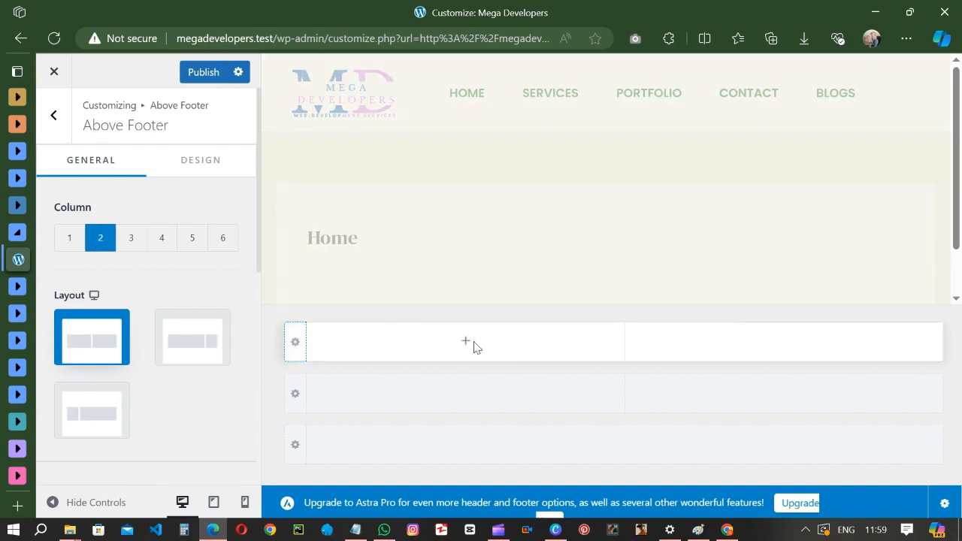
Add the Footer Menu element to the first column of the Above Footer row.
{"action": "left_click", "coordinate": [466, 344]}
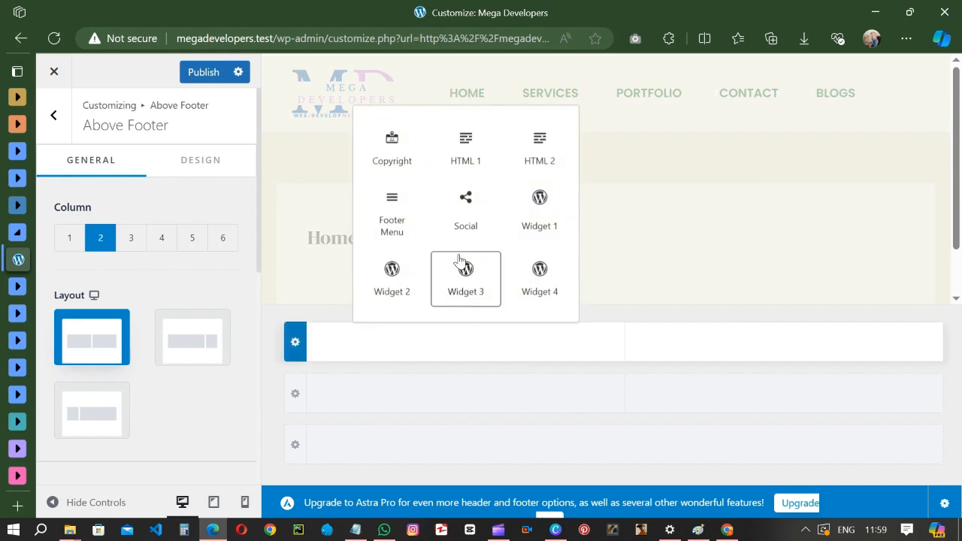
{"action": "left_click", "coordinate": [412, 233]}
{"action": "scroll", "coordinate": [461, 232], "scroll_direction": "down", "scroll_amount": 1}
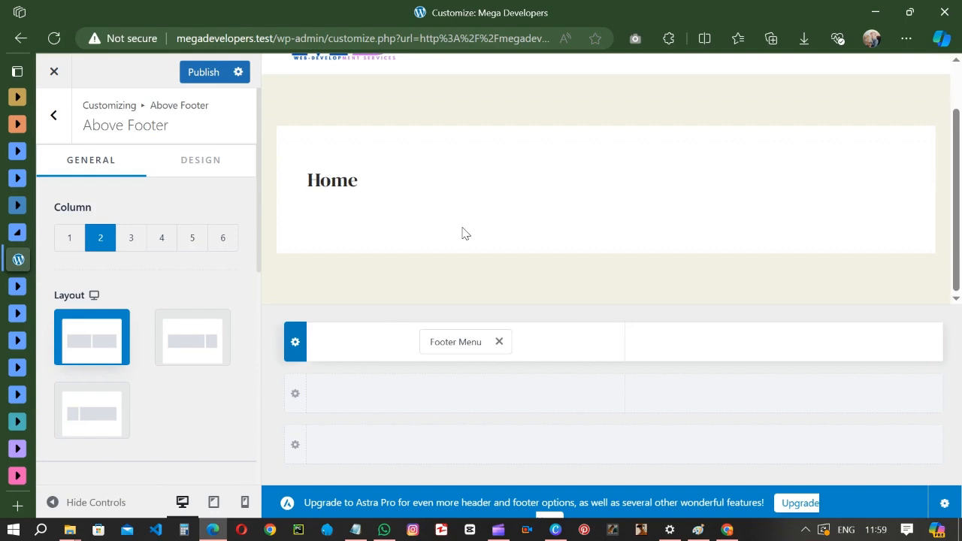
{"action": "left_click", "coordinate": [499, 342]}
{"action": "left_click", "coordinate": [465, 343]}
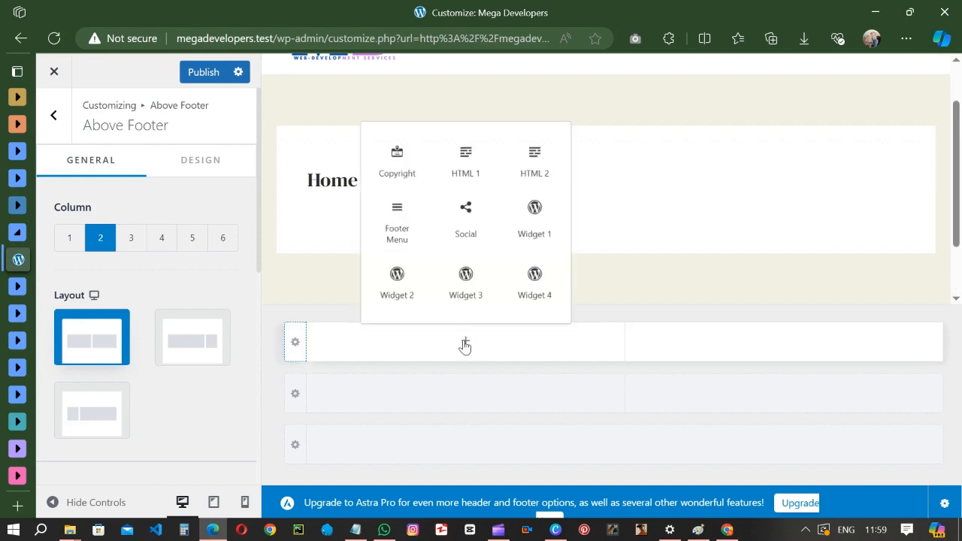
{"action": "left_click", "coordinate": [406, 235]}
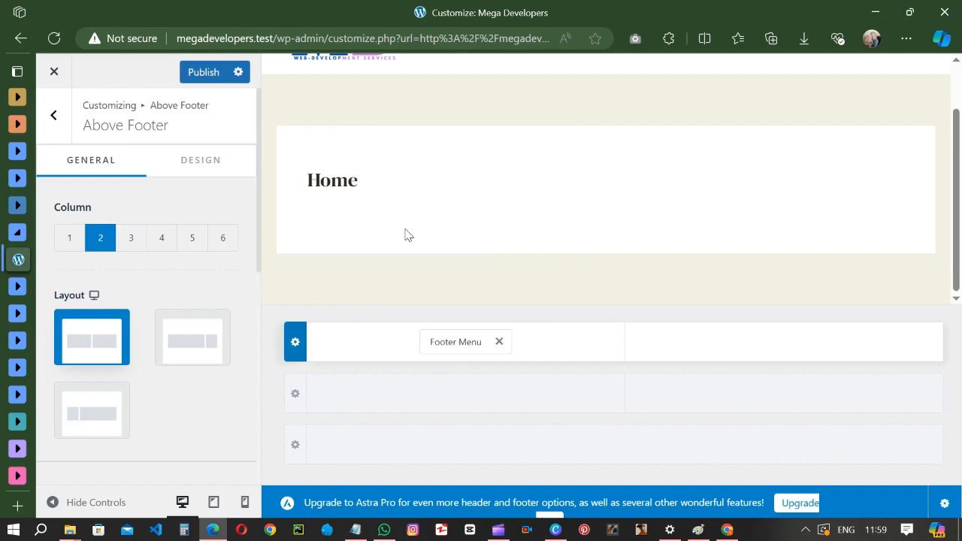
Add Social to the second column of the Above Footer row and Copyright to the lowest footer row, and publish.
{"action": "left_click", "coordinate": [786, 342]}
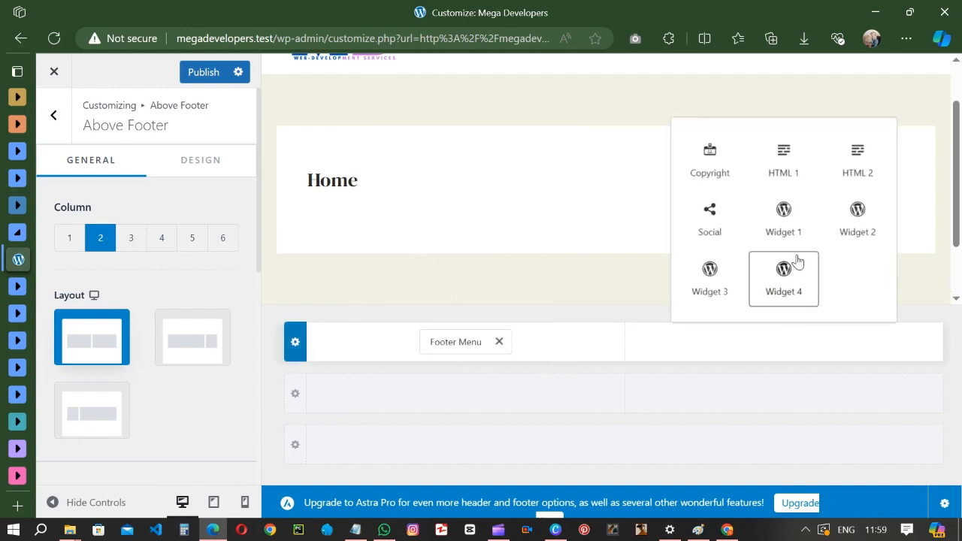
{"action": "left_click", "coordinate": [726, 239]}
{"action": "left_click", "coordinate": [628, 449]}
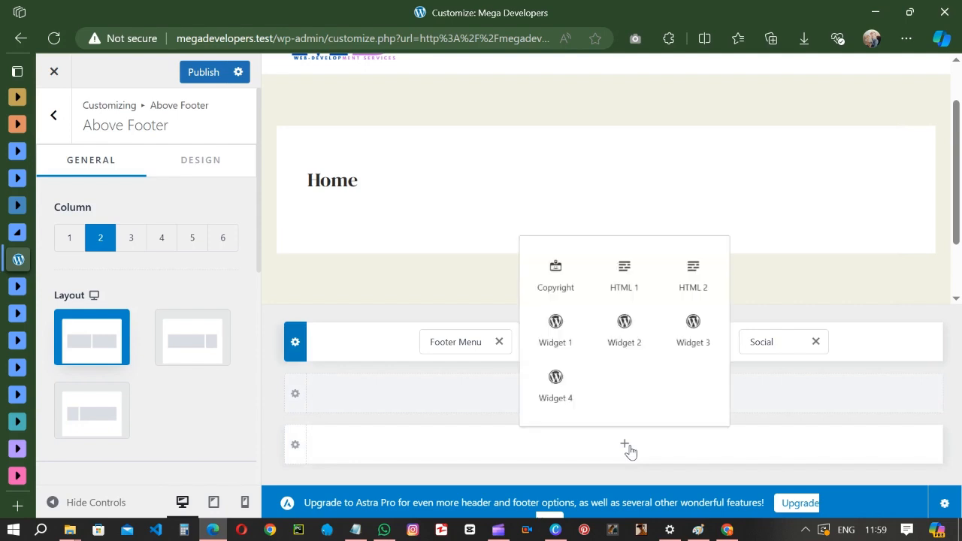
{"action": "left_click", "coordinate": [549, 263]}
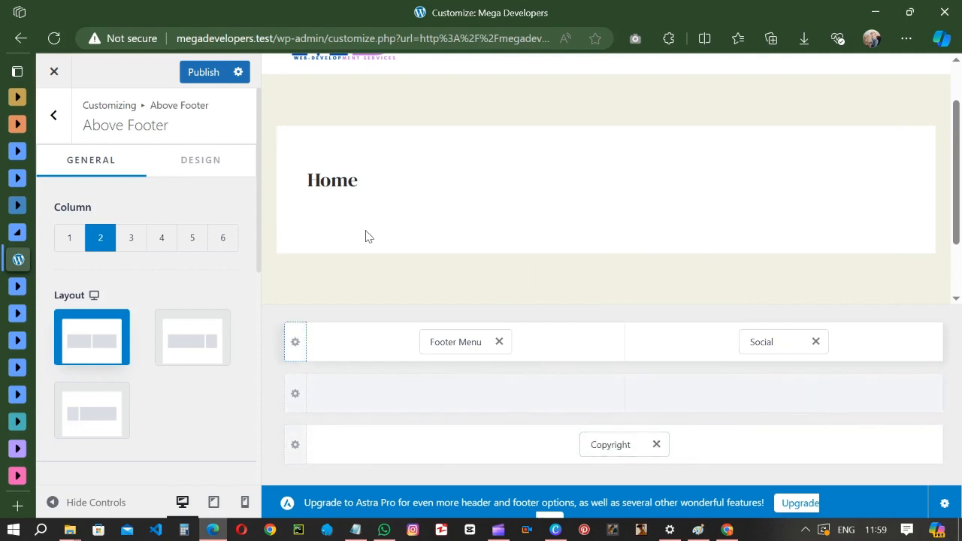
{"action": "left_click", "coordinate": [206, 79]}
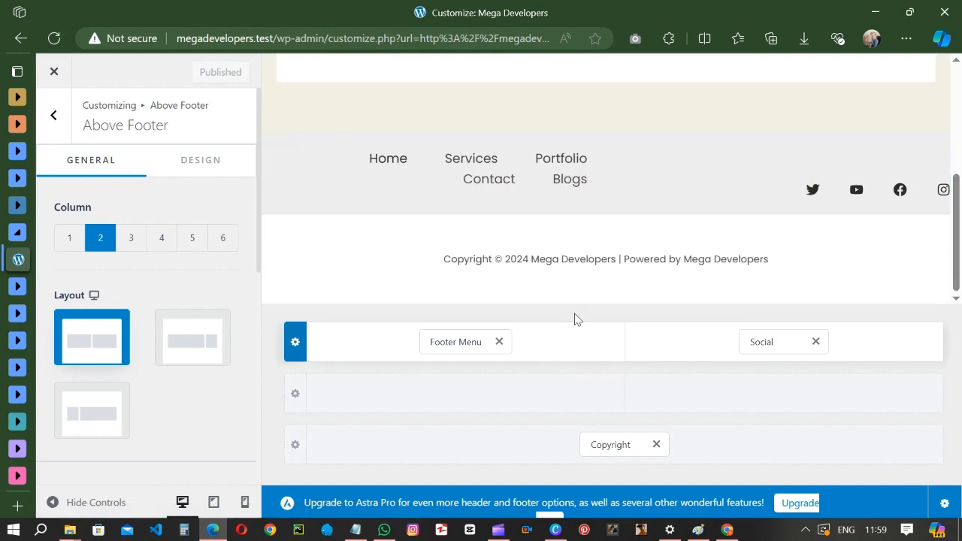
Set the Footer Menu to left alignment with the Stack layout.
{"action": "left_click", "coordinate": [455, 343]}
{"action": "scroll", "coordinate": [196, 330], "scroll_direction": "down", "scroll_amount": 1}
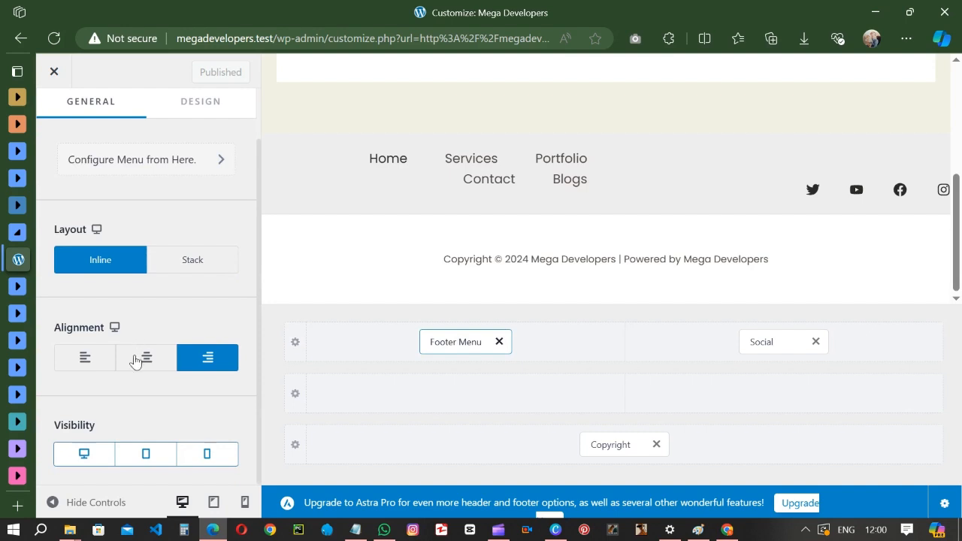
{"action": "left_click", "coordinate": [135, 361]}
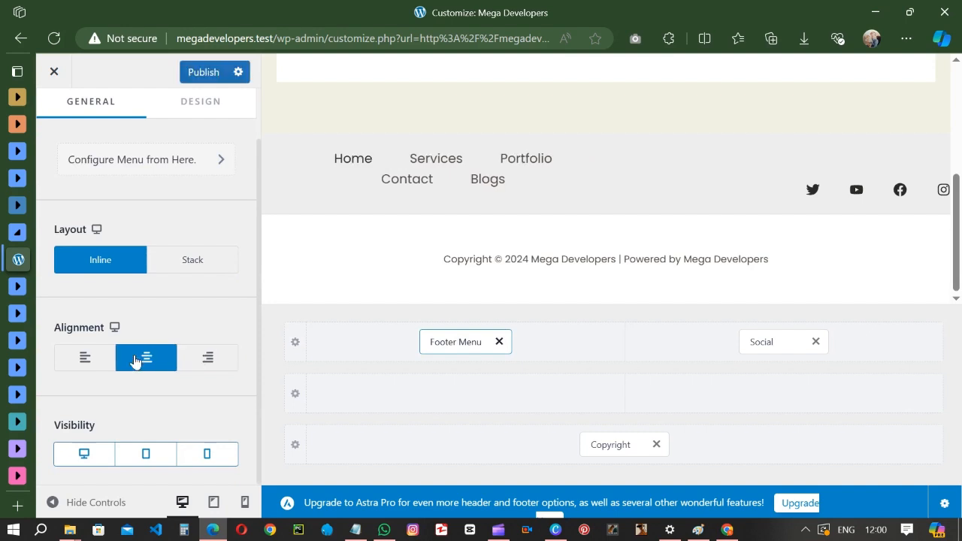
{"action": "left_click", "coordinate": [87, 359]}
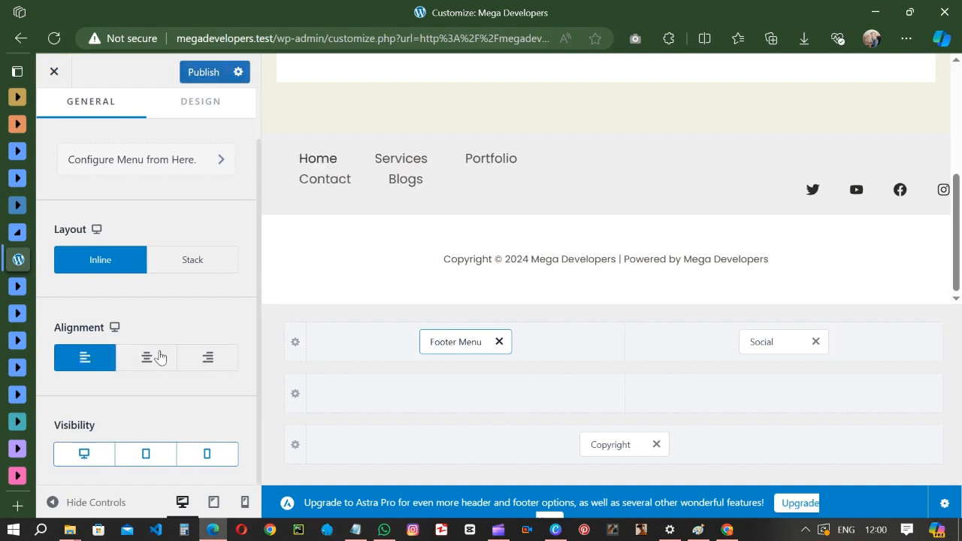
{"action": "left_click", "coordinate": [187, 262]}
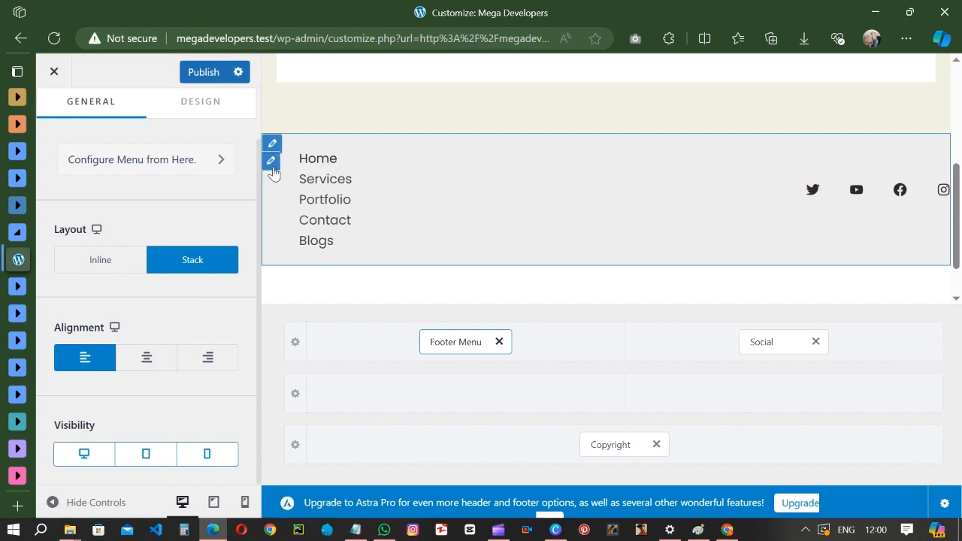
Open the color picker for the normal Link / Text color in the Footer Menu's design settings.
{"action": "left_click", "coordinate": [272, 165]}
{"action": "left_click", "coordinate": [201, 105]}
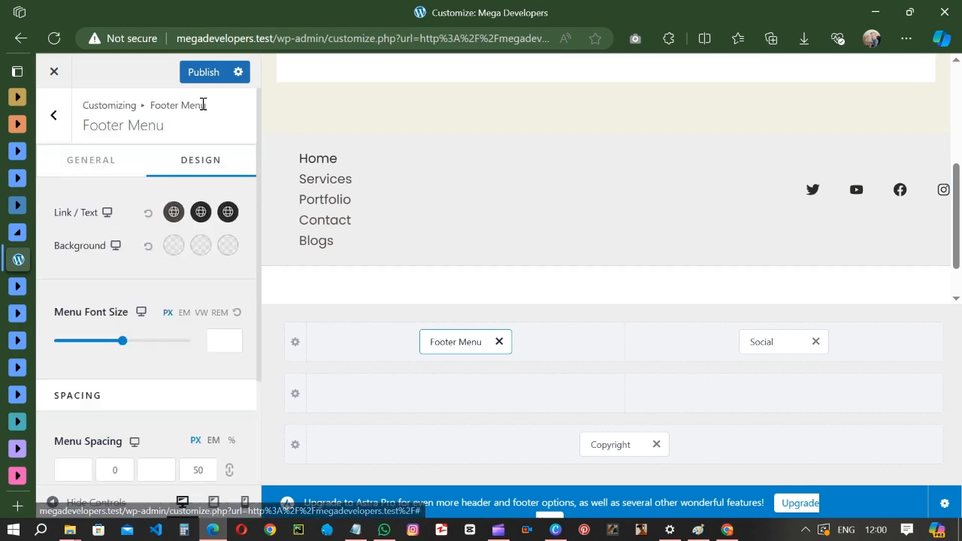
{"action": "left_click", "coordinate": [173, 213]}
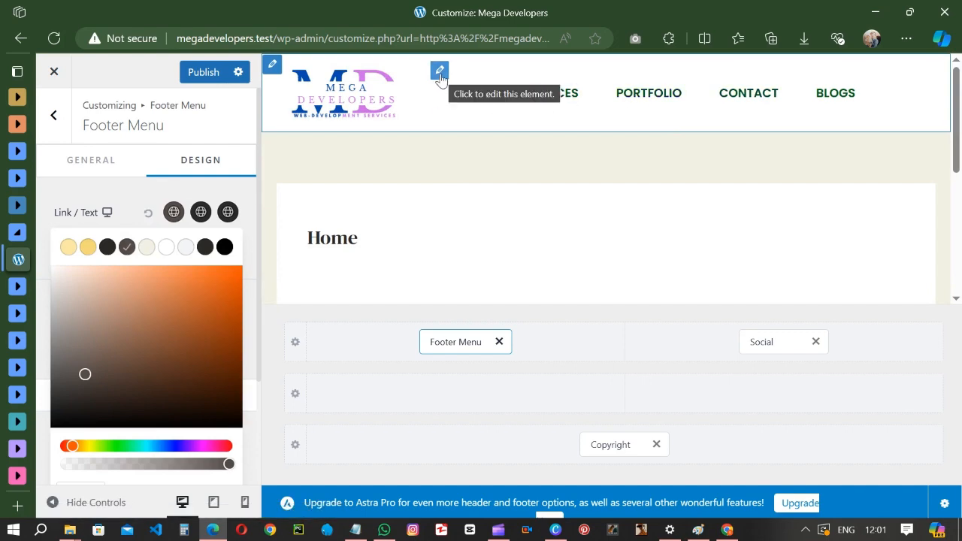
{"action": "left_click", "coordinate": [439, 71]}
{"action": "right_click", "coordinate": [442, 72]}
{"action": "left_click", "coordinate": [440, 71]}
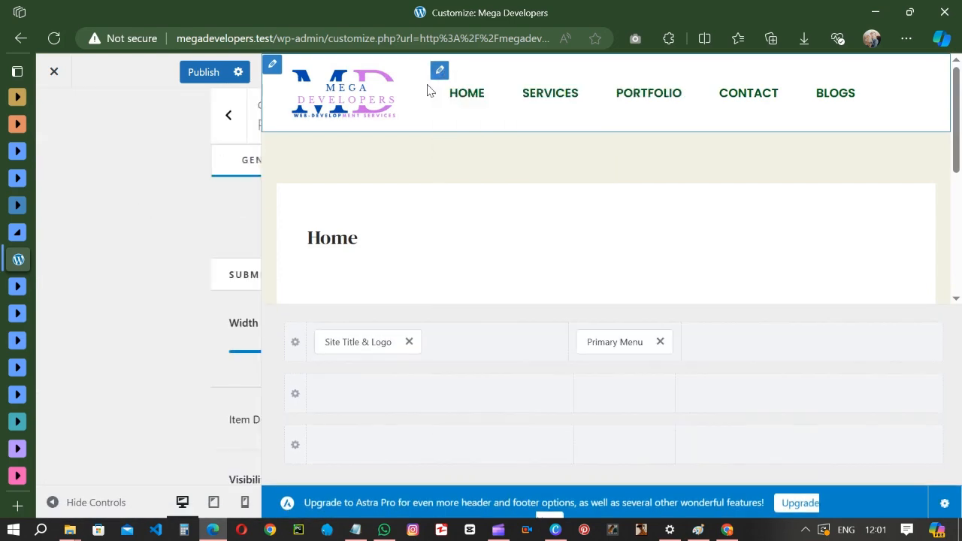
{"action": "right_click", "coordinate": [440, 75]}
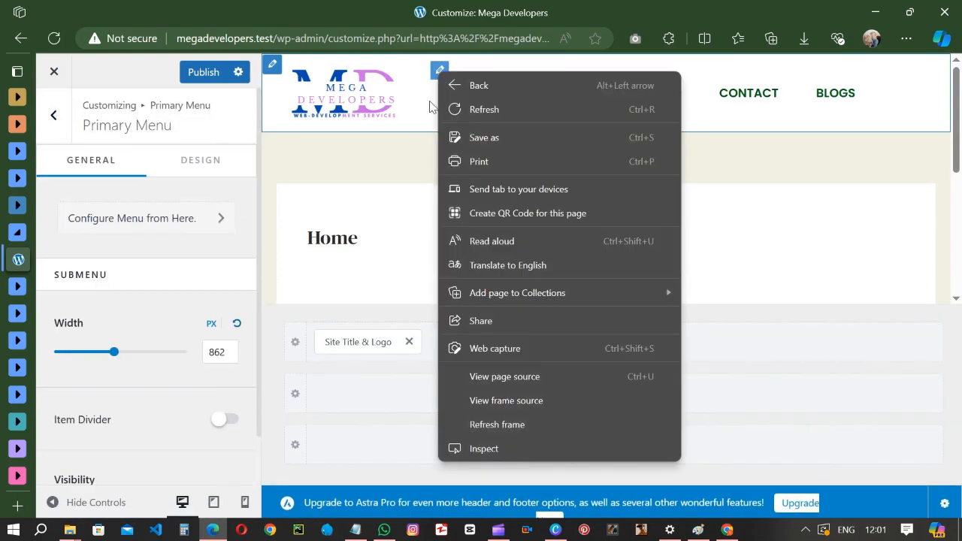
{"action": "left_click", "coordinate": [441, 73]}
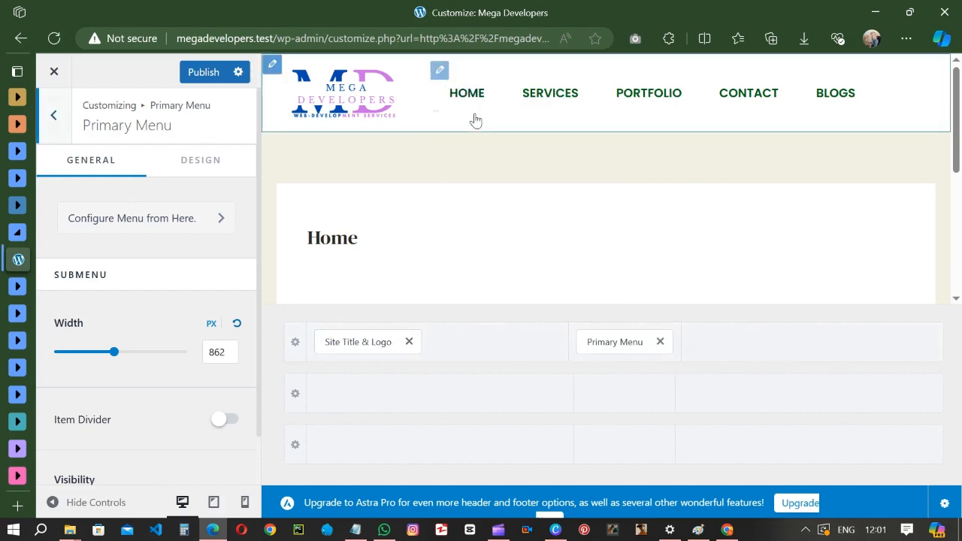
{"action": "left_click", "coordinate": [368, 340]}
{"action": "right_click", "coordinate": [368, 342]}
{"action": "left_click", "coordinate": [356, 344]}
{"action": "right_click", "coordinate": [356, 346]}
{"action": "left_click", "coordinate": [357, 345]}
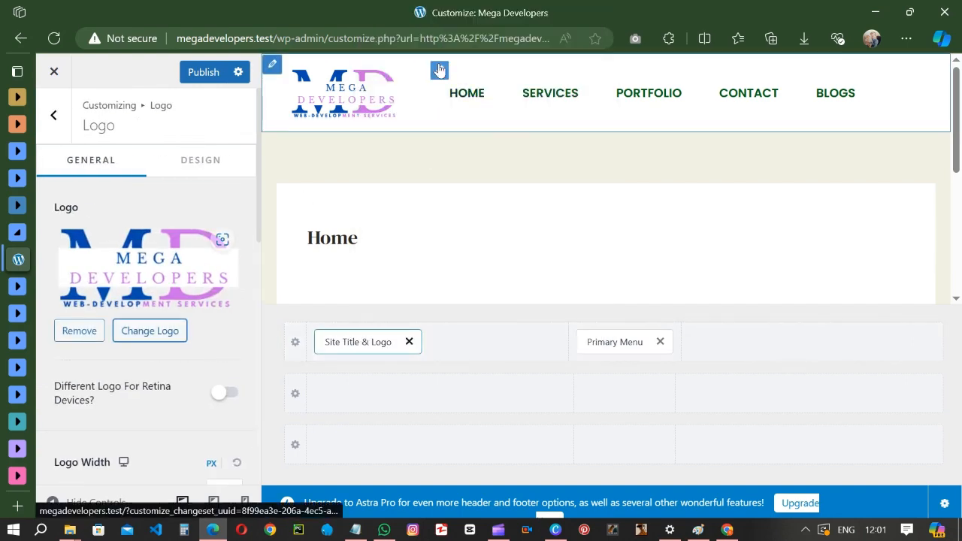
Copy the hex code 005E16 of the normal Text / Link color from the Primary Menu's design settings.
{"action": "left_click", "coordinate": [440, 69]}
{"action": "left_click", "coordinate": [196, 161]}
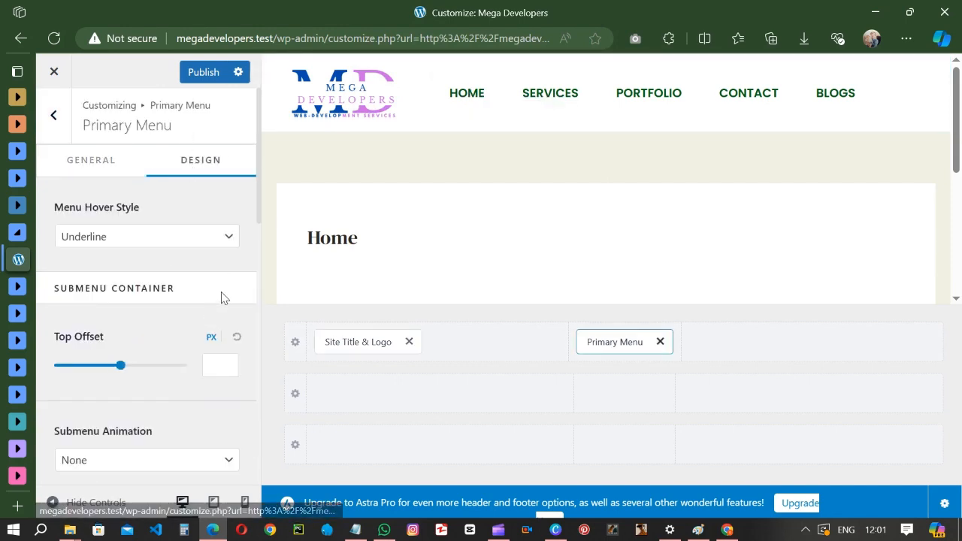
{"action": "scroll", "coordinate": [181, 332], "scroll_direction": "down", "scroll_amount": 7}
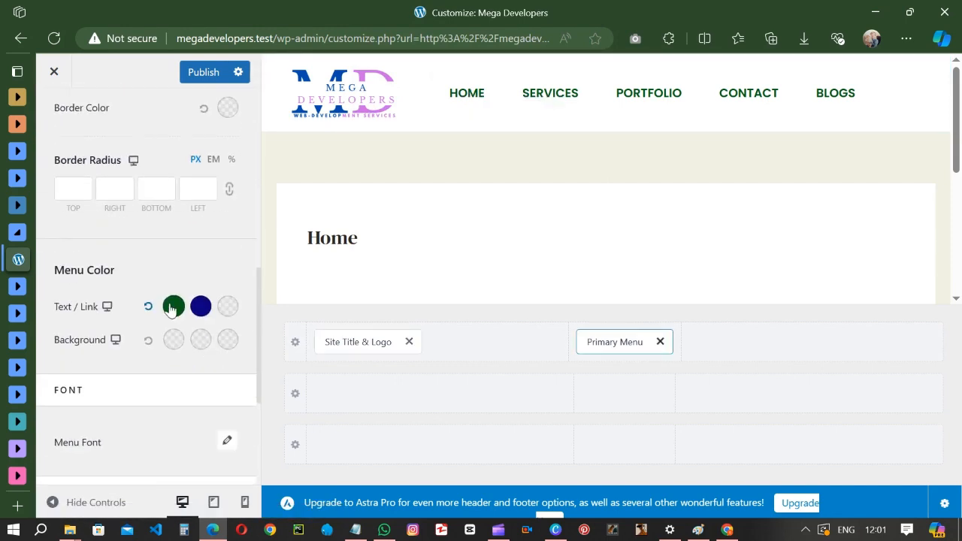
{"action": "left_click", "coordinate": [173, 307]}
{"action": "scroll", "coordinate": [182, 358], "scroll_direction": "down", "scroll_amount": 2}
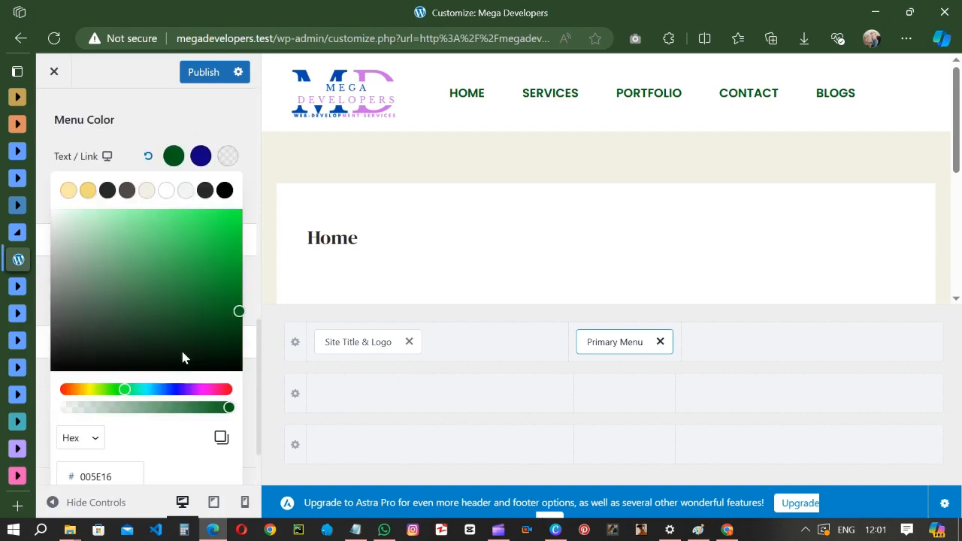
{"action": "scroll", "coordinate": [201, 436], "scroll_direction": "down", "scroll_amount": 1}
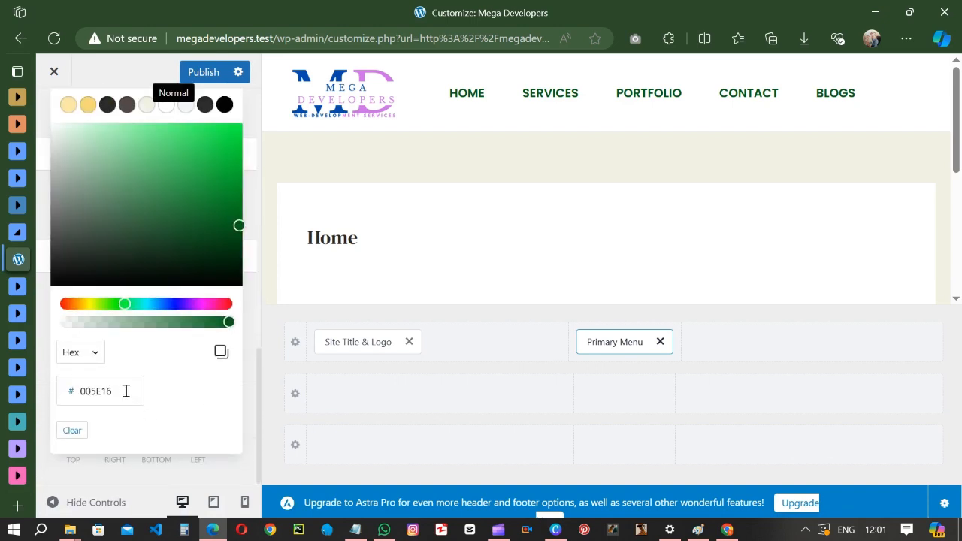
{"action": "left_click", "coordinate": [222, 353]}
Open the Footer Menu's design settings from the footer area of the page preview.
{"action": "left_click", "coordinate": [358, 342]}
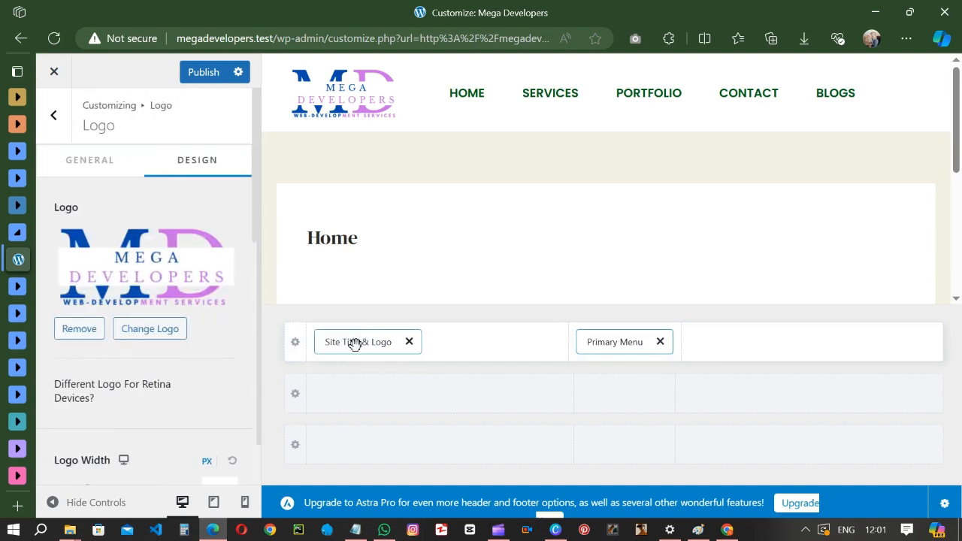
{"action": "scroll", "coordinate": [522, 215], "scroll_direction": "down", "scroll_amount": 5}
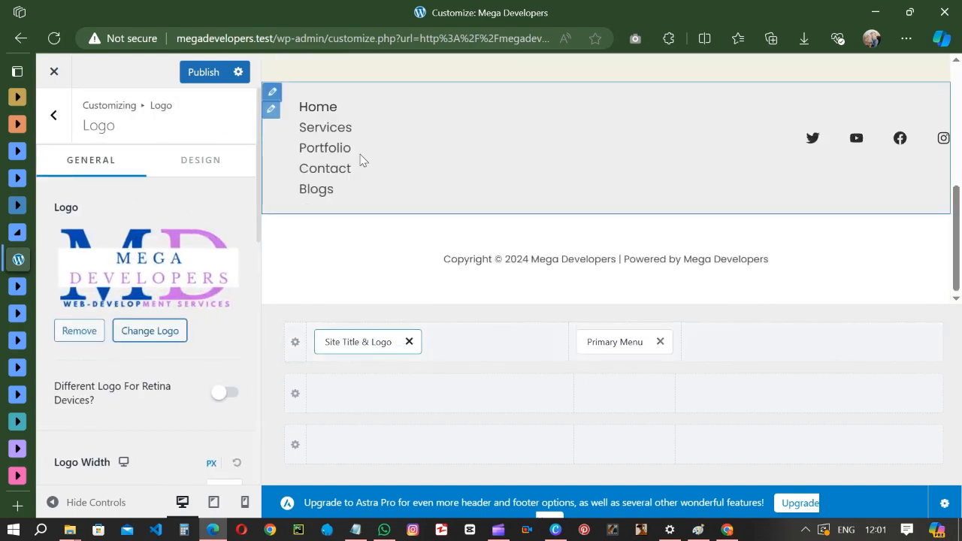
{"action": "left_click", "coordinate": [272, 113]}
{"action": "left_click", "coordinate": [451, 342]}
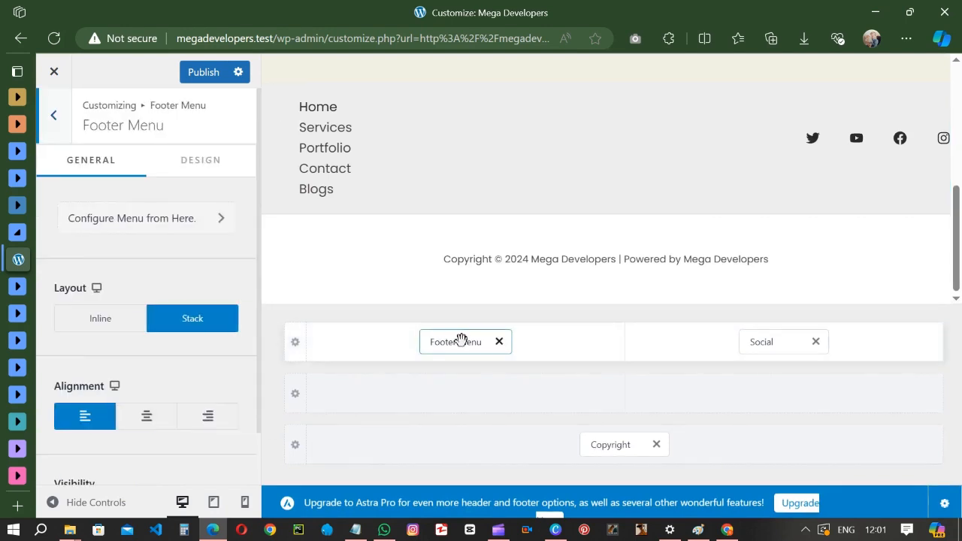
{"action": "left_click", "coordinate": [188, 160]}
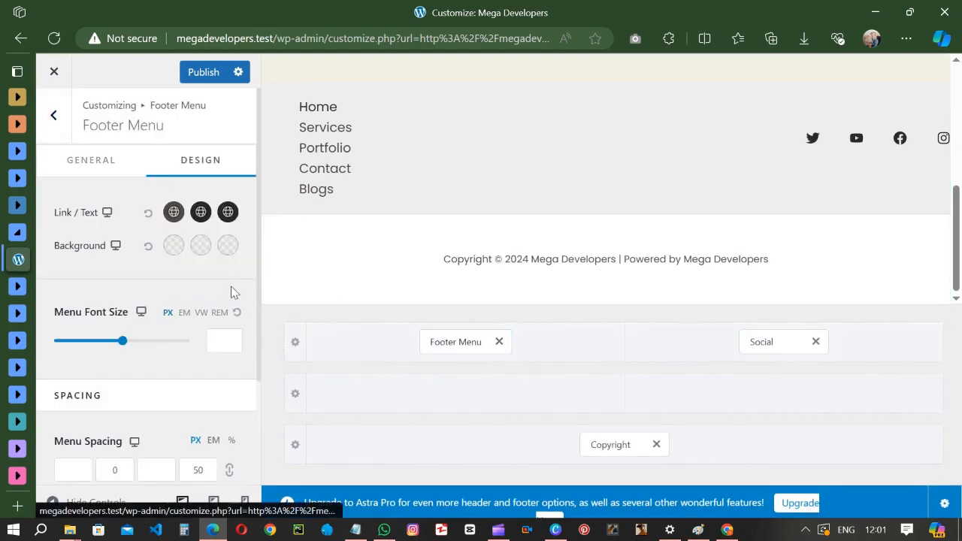
Set the normal Link / Text color of the Footer Menu to hex 005E16.
{"action": "left_click", "coordinate": [174, 212]}
{"action": "scroll", "coordinate": [203, 338], "scroll_direction": "down", "scroll_amount": 3}
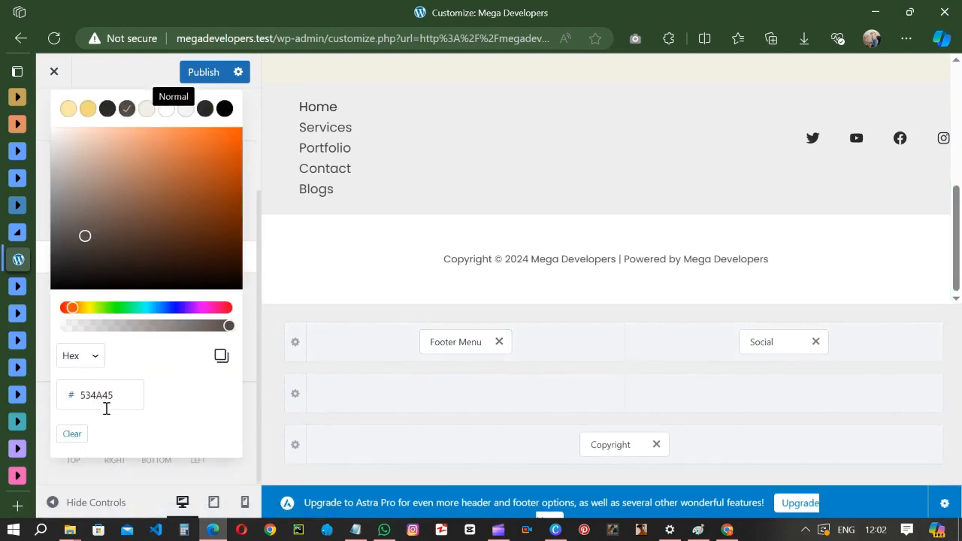
{"action": "left_click_drag", "start_coordinate": [126, 401], "coordinate": [42, 405]}
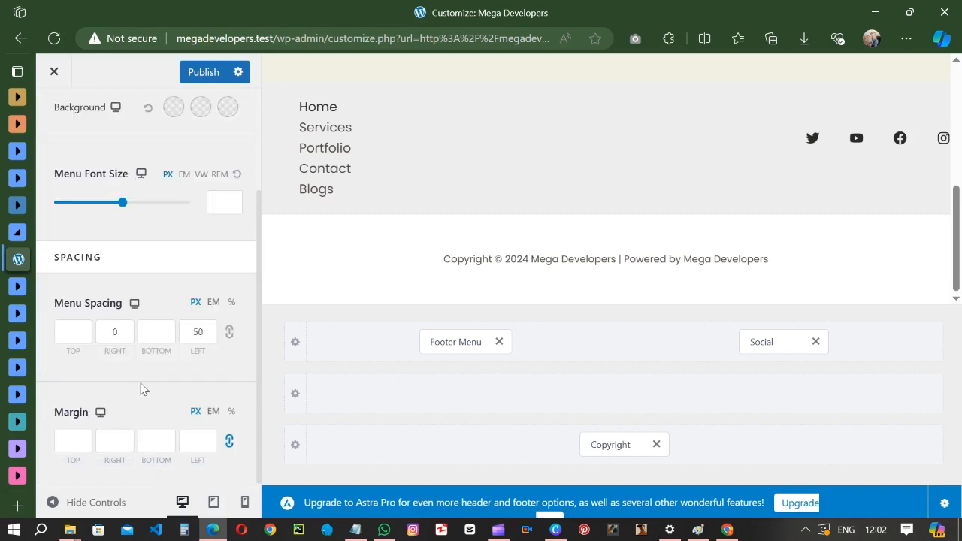
{"action": "scroll", "coordinate": [191, 117], "scroll_direction": "up", "scroll_amount": 3}
{"action": "left_click", "coordinate": [173, 212]}
{"action": "scroll", "coordinate": [187, 408], "scroll_direction": "down", "scroll_amount": 3}
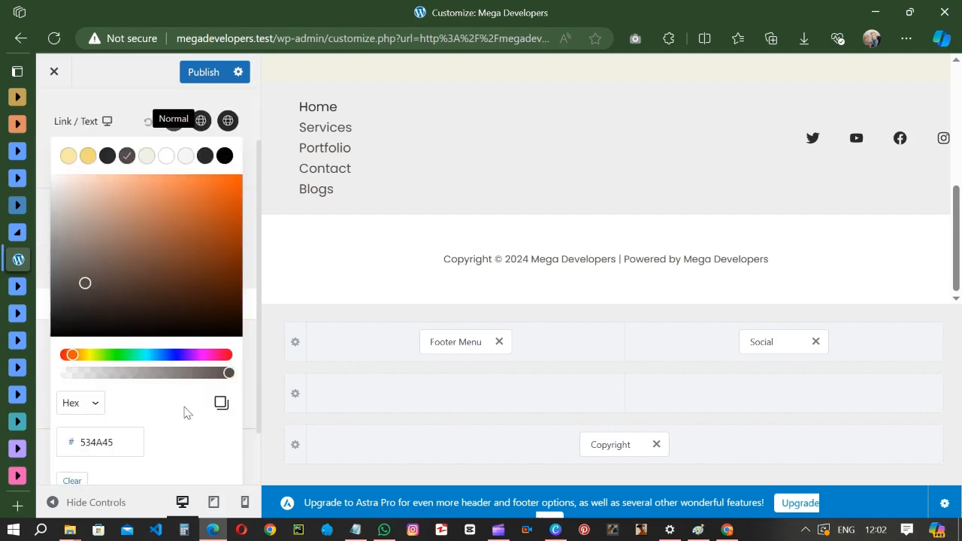
{"action": "left_click", "coordinate": [123, 395]}
{"action": "double_click", "coordinate": [123, 395]}
{"action": "type", "text": "005E16"}
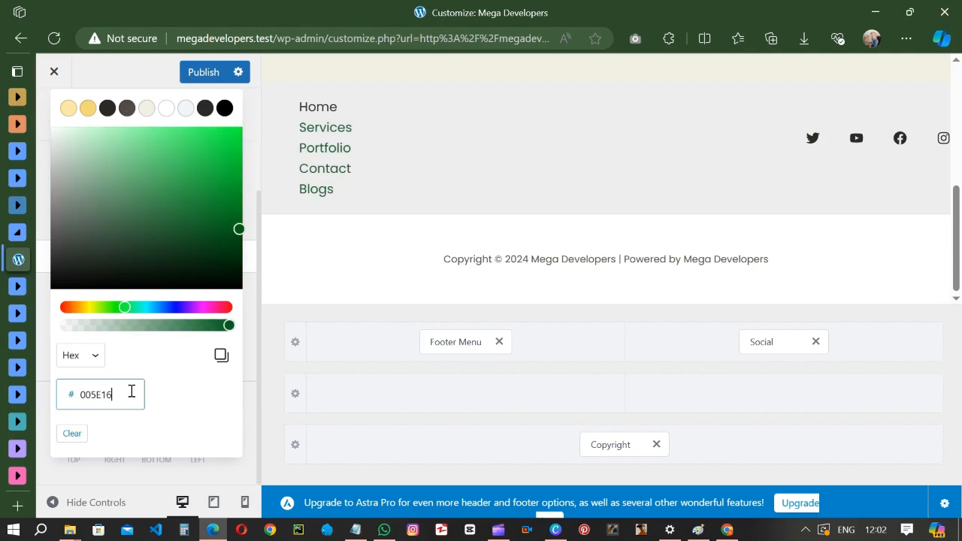
{"action": "left_click", "coordinate": [245, 416]}
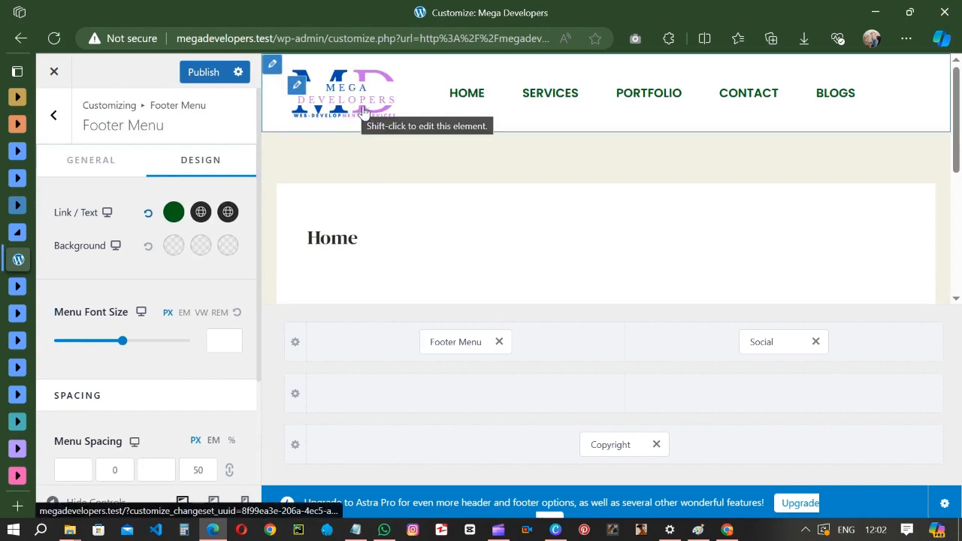
Copy the hex code 0C017E of the hover Text / Link color from the Primary Menu's design settings, and publish the changes.
{"action": "left_click", "coordinate": [440, 70]}
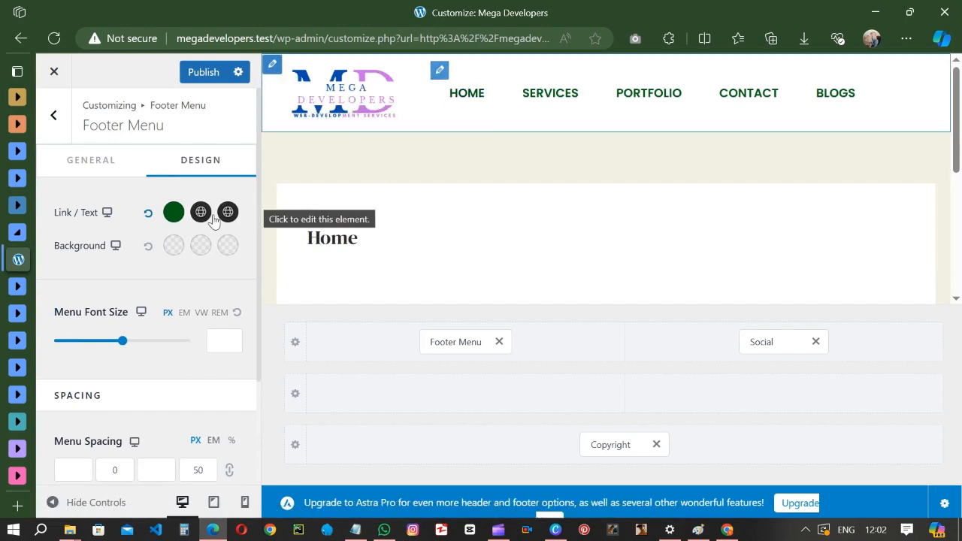
{"action": "left_click", "coordinate": [200, 159]}
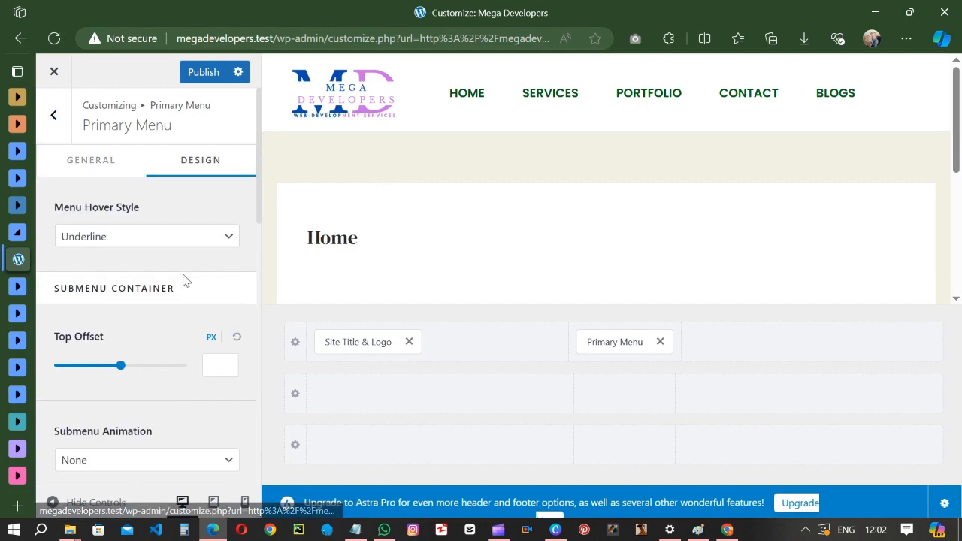
{"action": "scroll", "coordinate": [188, 354], "scroll_direction": "down", "scroll_amount": 10}
{"action": "left_click", "coordinate": [200, 232]}
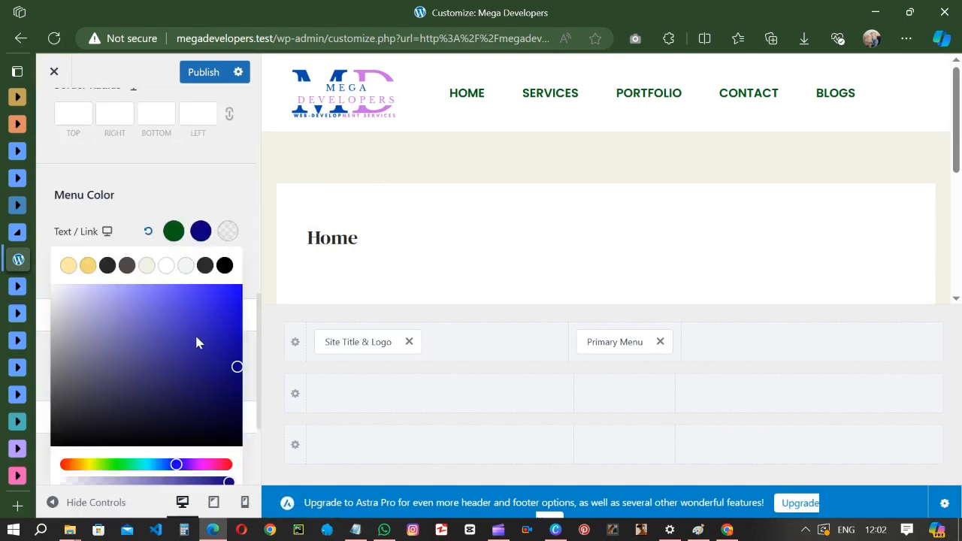
{"action": "scroll", "coordinate": [198, 436], "scroll_direction": "down", "scroll_amount": 3}
{"action": "left_click", "coordinate": [137, 391]}
{"action": "double_click", "coordinate": [138, 391]}
{"action": "key", "text": "ctrl+c"}
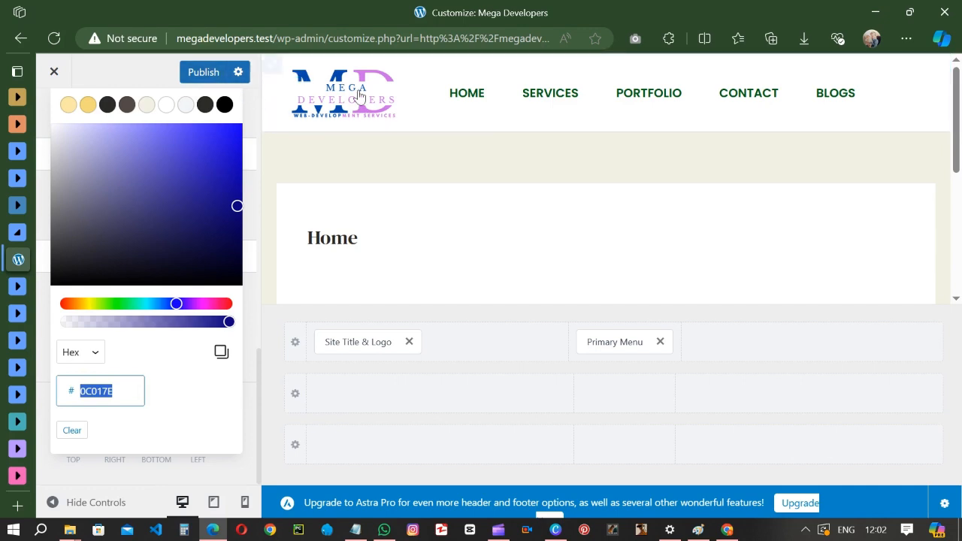
{"action": "left_click", "coordinate": [125, 68]}
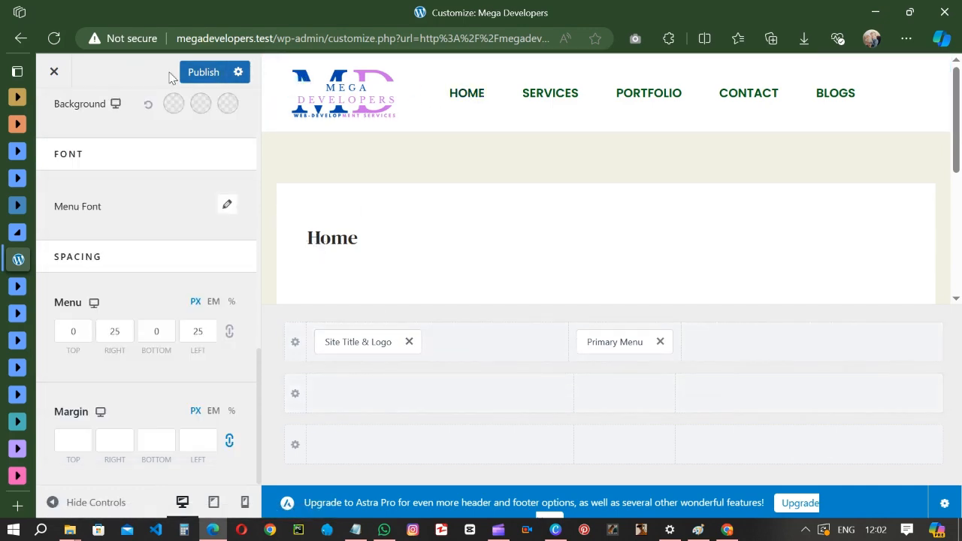
Set the hover Link / Text color of the Footer Menu to the copied hex code 0C017E.
{"action": "scroll", "coordinate": [316, 241], "scroll_direction": "down", "scroll_amount": 4}
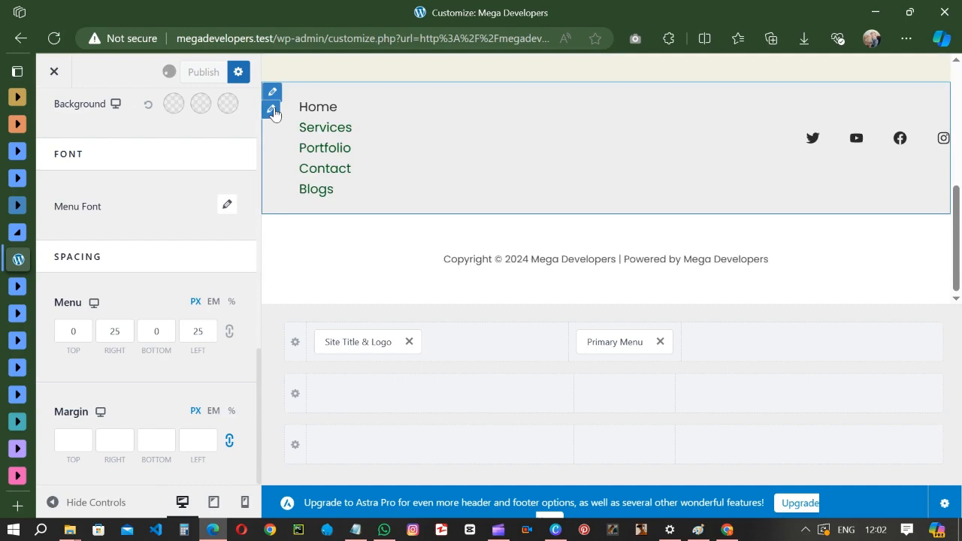
{"action": "left_click", "coordinate": [272, 111]}
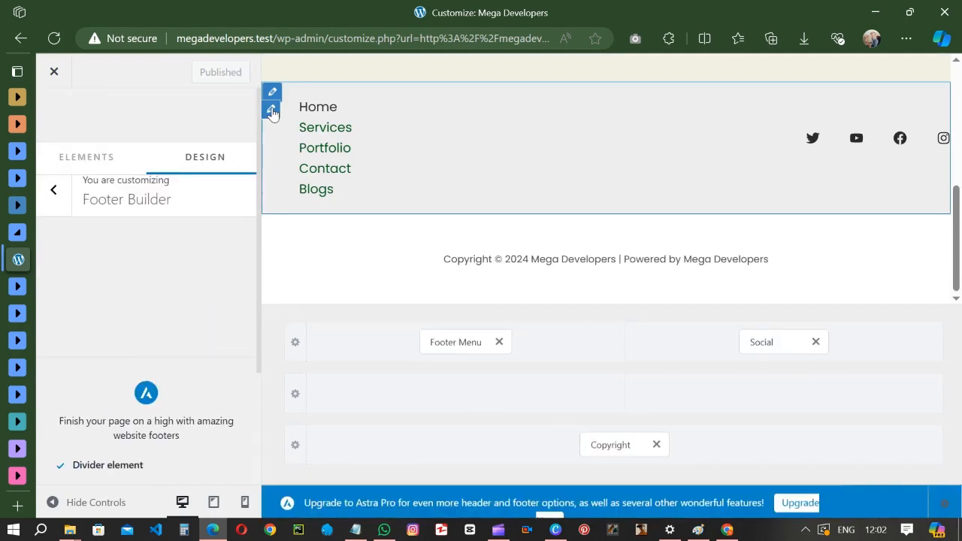
{"action": "left_click", "coordinate": [201, 160]}
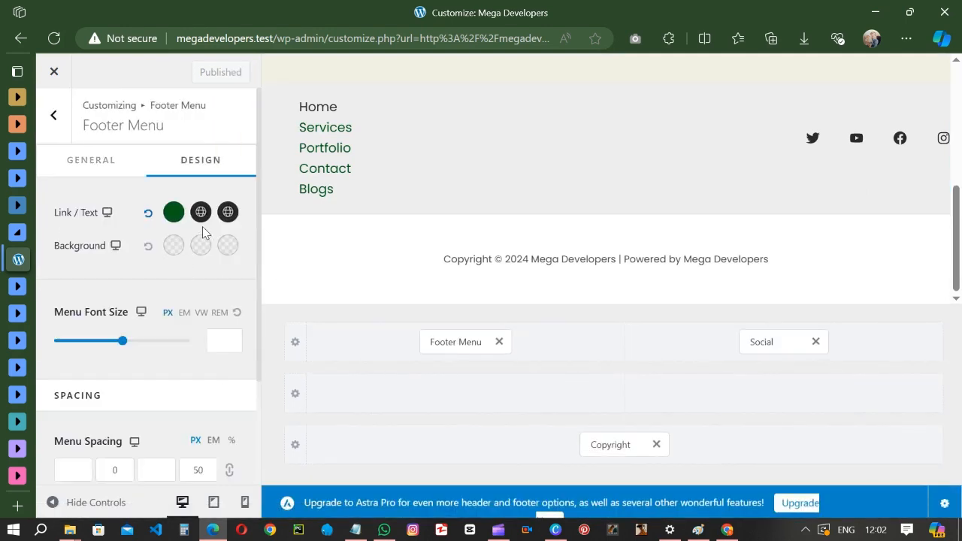
{"action": "left_click", "coordinate": [200, 211]}
{"action": "scroll", "coordinate": [139, 405], "scroll_direction": "down", "scroll_amount": 2}
{"action": "left_click", "coordinate": [120, 400]}
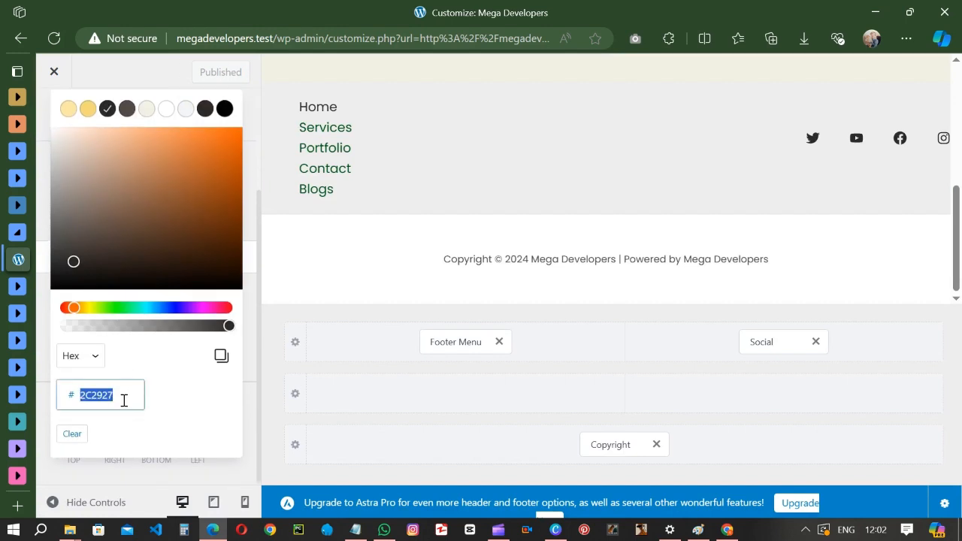
{"action": "key", "text": "ctrl+a"}
{"action": "key", "text": "ctrl+v"}
{"action": "left_click", "coordinate": [245, 417]}
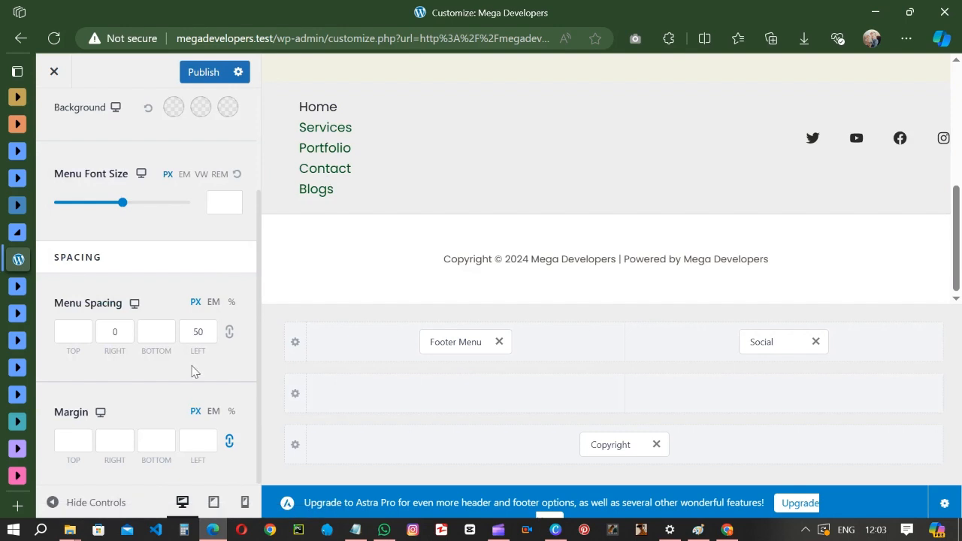
Set the Footer Menu's font size to 24 px.
{"action": "scroll", "coordinate": [173, 288], "scroll_direction": "up", "scroll_amount": 2}
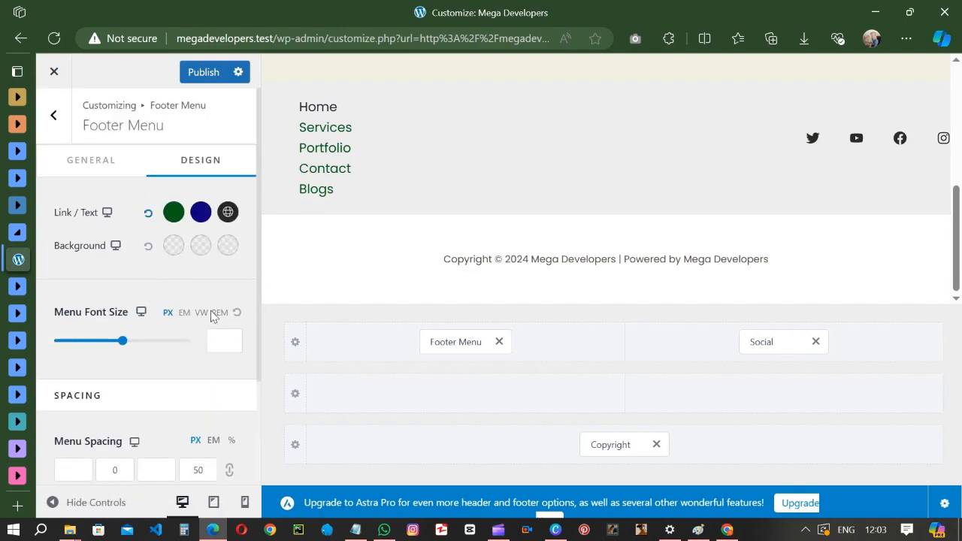
{"action": "left_click_drag", "start_coordinate": [123, 341], "coordinate": [77, 350]}
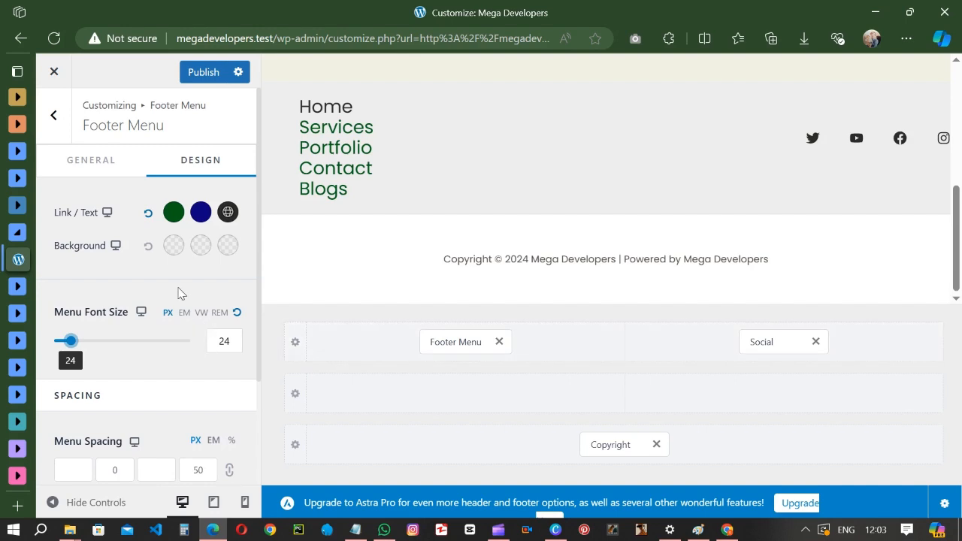
{"action": "scroll", "coordinate": [183, 262], "scroll_direction": "down", "scroll_amount": 2}
{"action": "scroll", "coordinate": [154, 324], "scroll_direction": "up", "scroll_amount": 2}
Examine the site's menus and the menu assigned to each theme location, including the Footer Menu.
{"action": "left_click", "coordinate": [105, 163]}
{"action": "left_click", "coordinate": [161, 218]}
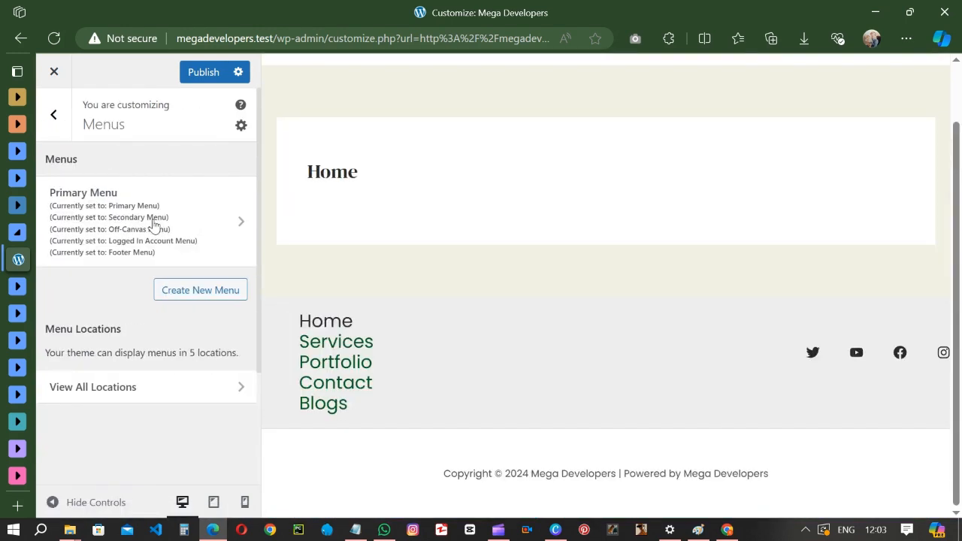
{"action": "scroll", "coordinate": [190, 303], "scroll_direction": "down", "scroll_amount": 3}
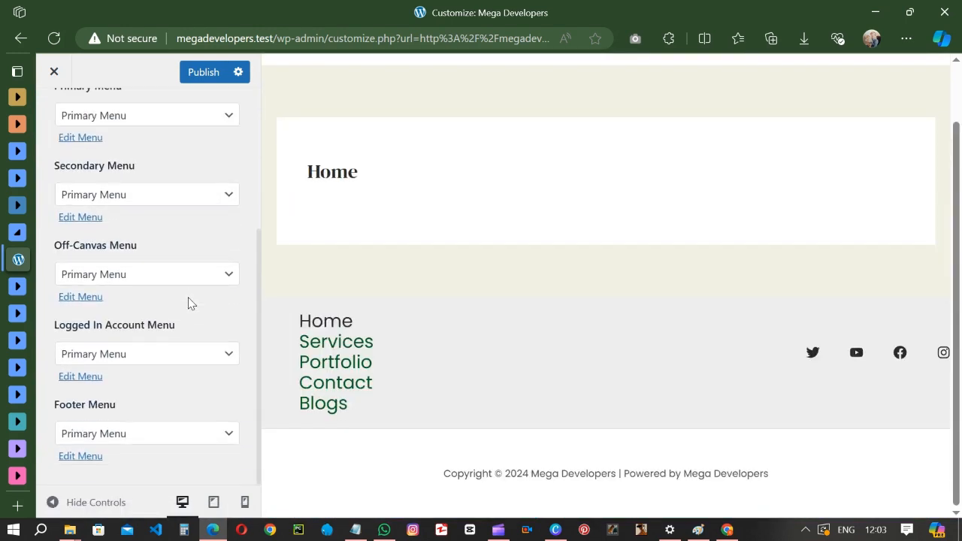
{"action": "scroll", "coordinate": [190, 302], "scroll_direction": "up", "scroll_amount": 3}
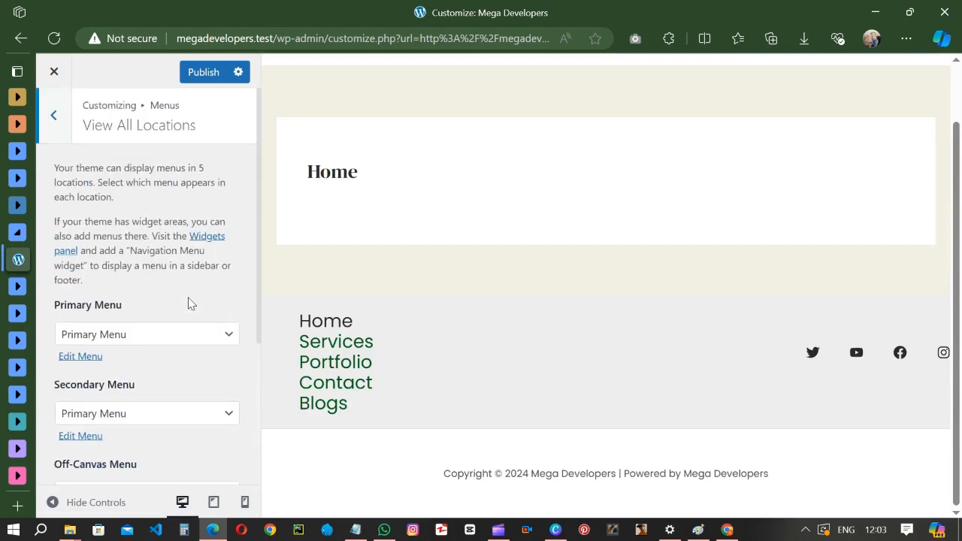
{"action": "left_click", "coordinate": [54, 129]}
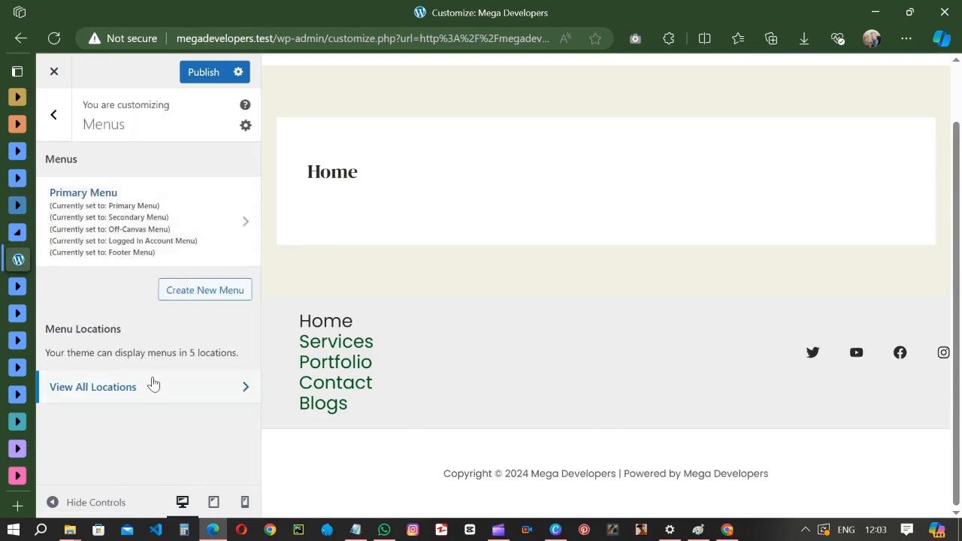
{"action": "left_click", "coordinate": [53, 114]}
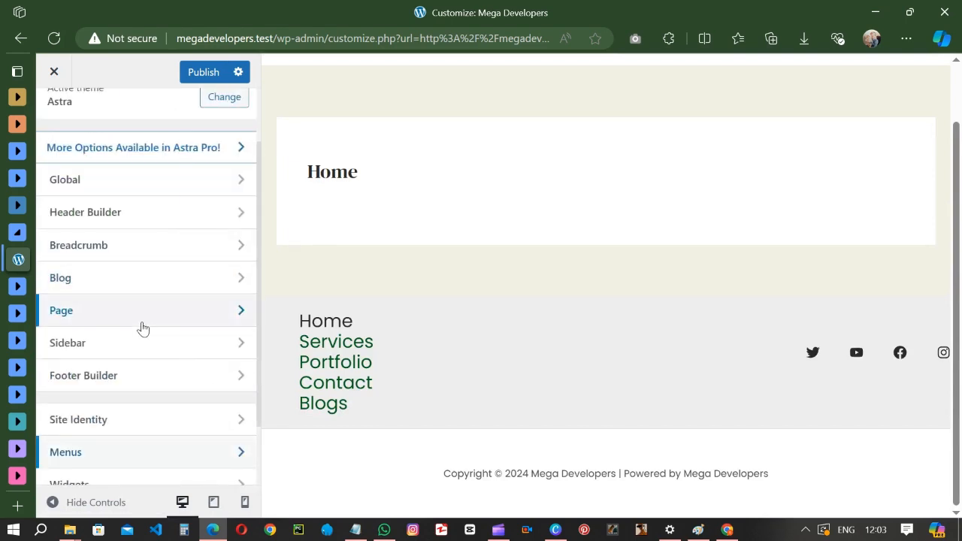
{"action": "scroll", "coordinate": [143, 329], "scroll_direction": "down", "scroll_amount": 2}
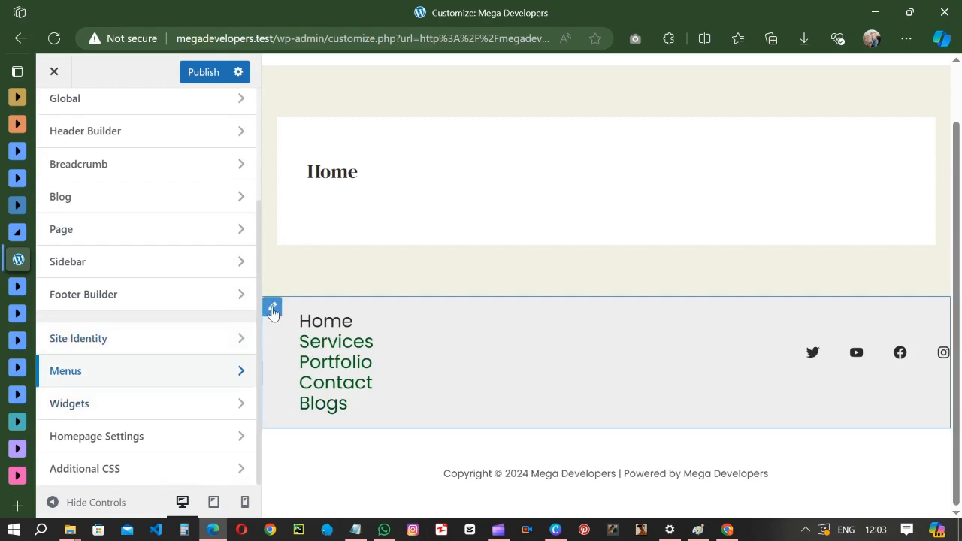
Return to the Above Footer row and review the Footer Menu's design settings.
{"action": "left_click", "coordinate": [273, 310]}
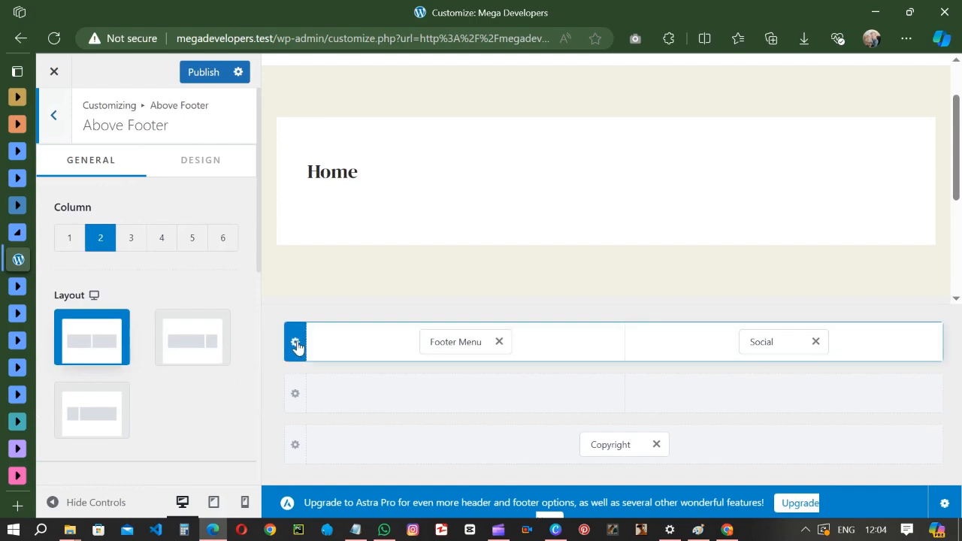
{"action": "left_click", "coordinate": [444, 338]}
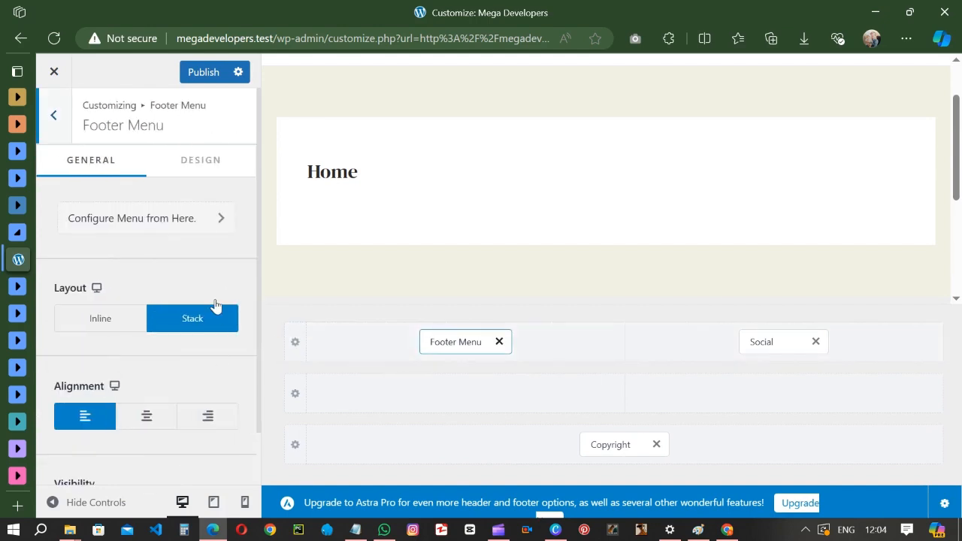
{"action": "left_click", "coordinate": [215, 160]}
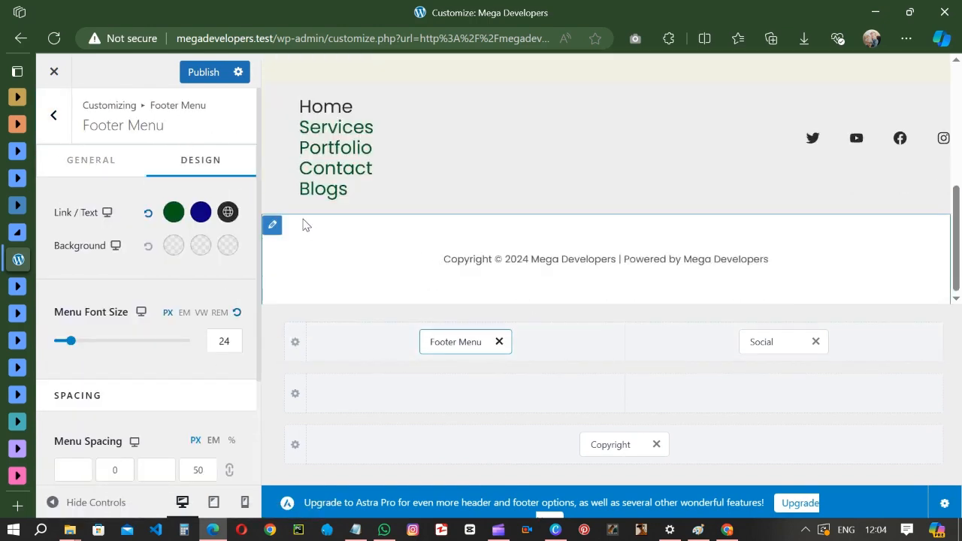
Set the Below Footer row's inner elements layout to Inline and its height to 51 px.
{"action": "left_click", "coordinate": [480, 276]}
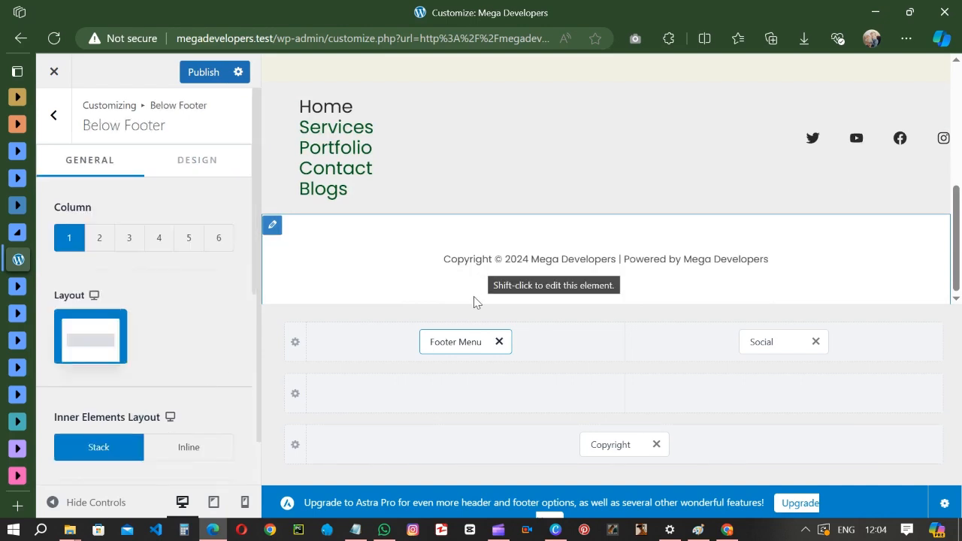
{"action": "left_click", "coordinate": [192, 450]}
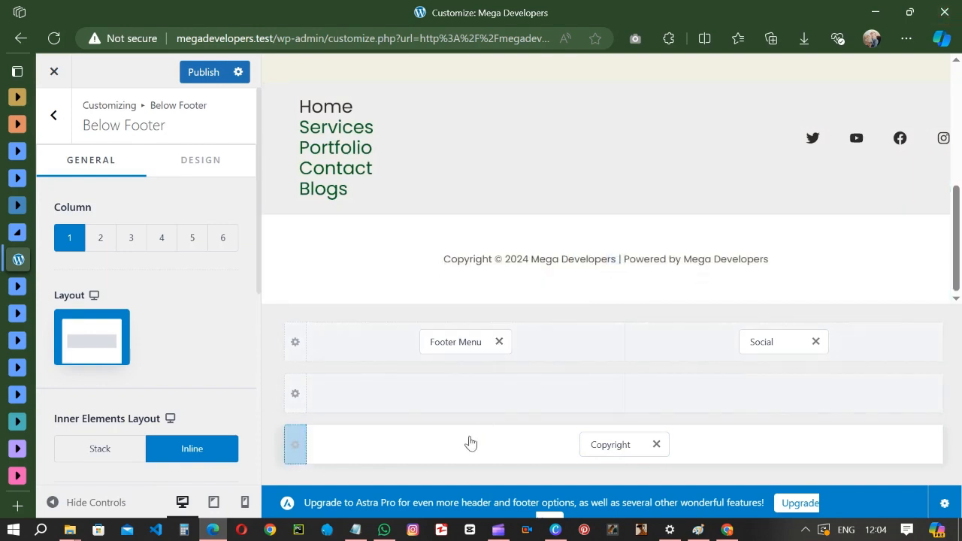
{"action": "scroll", "coordinate": [140, 411], "scroll_direction": "down", "scroll_amount": 5}
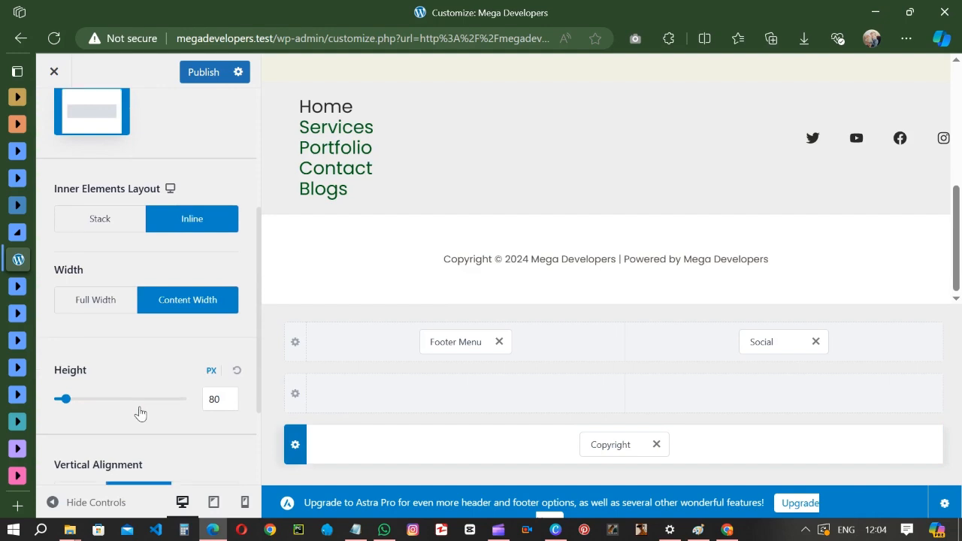
{"action": "left_click_drag", "start_coordinate": [65, 329], "coordinate": [62, 331]}
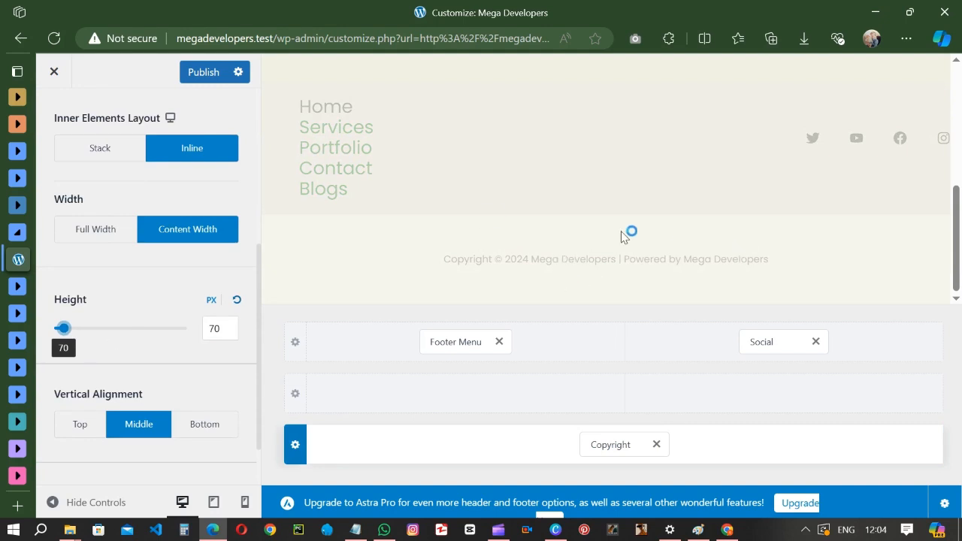
{"action": "mouse_move", "coordinate": [76, 331]}
{"action": "left_mouse_down"}
{"action": "mouse_move", "coordinate": [56, 329]}
{"action": "mouse_move", "coordinate": [66, 336]}
{"action": "left_mouse_up"}
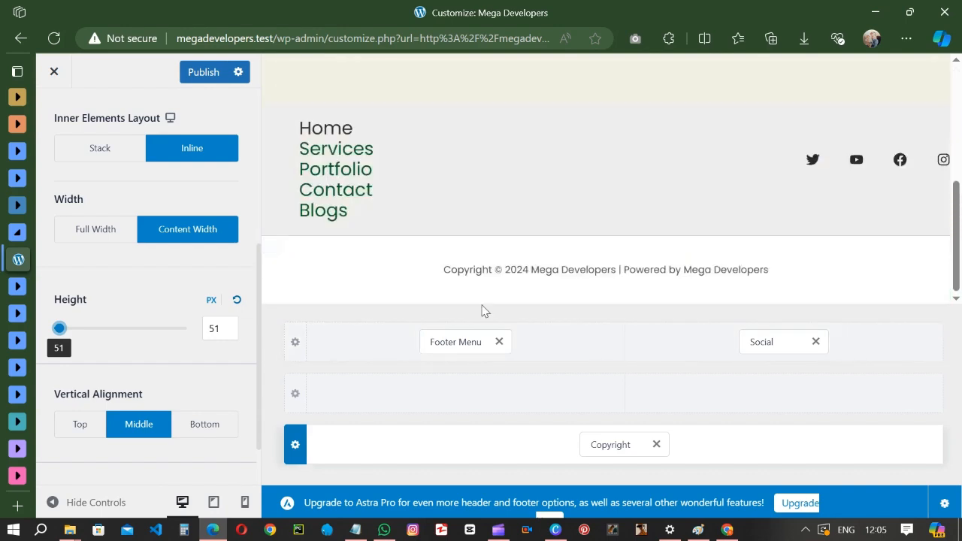
Set the Below Footer row's height to 30 px and its vertical alignment to Bottom.
{"action": "left_click", "coordinate": [216, 332]}
{"action": "type", "text": "30"}
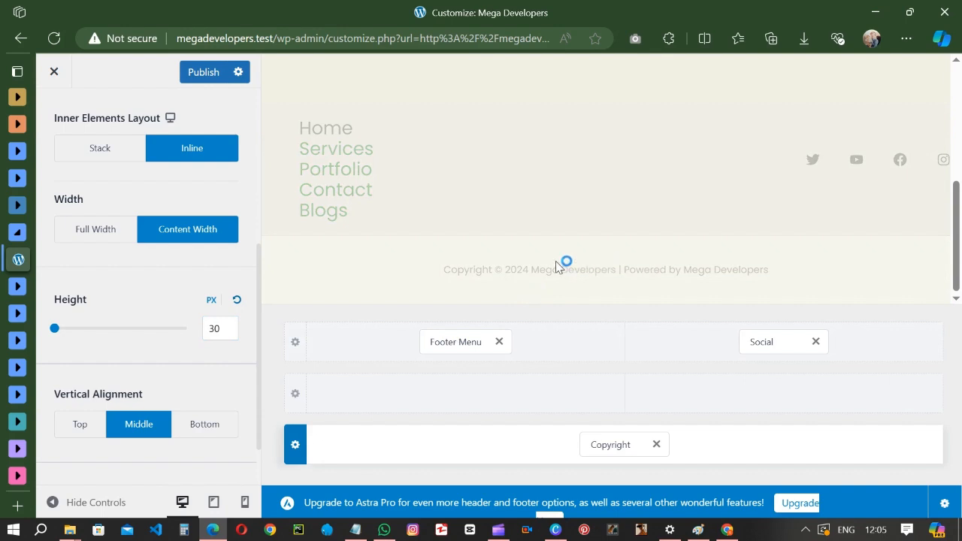
{"action": "scroll", "coordinate": [215, 387], "scroll_direction": "down", "scroll_amount": 1}
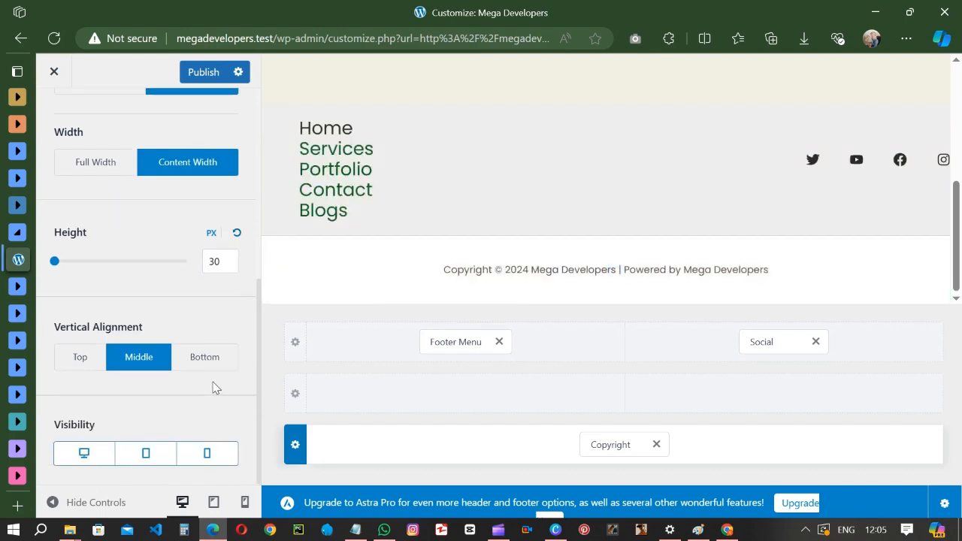
{"action": "left_click", "coordinate": [196, 365]}
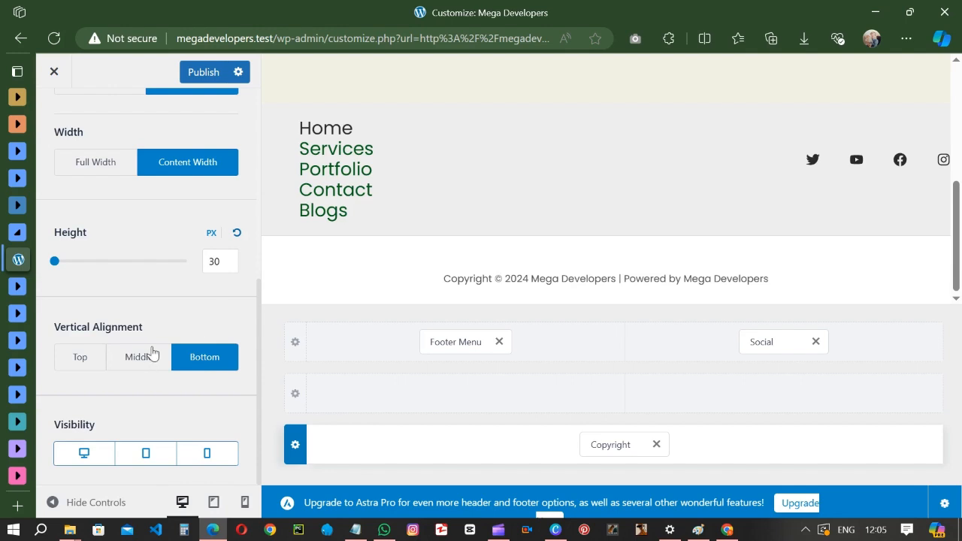
Review the Below Footer row's design settings, including its border, background, inner column spacing, padding and margin.
{"action": "scroll", "coordinate": [154, 385], "scroll_direction": "up", "scroll_amount": 3}
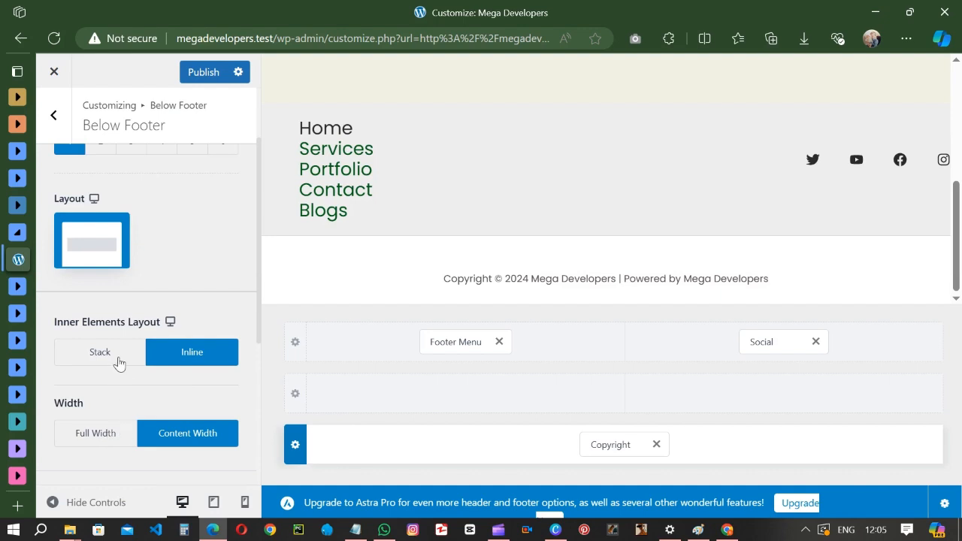
{"action": "scroll", "coordinate": [124, 359], "scroll_direction": "up", "scroll_amount": 3}
{"action": "left_click", "coordinate": [217, 170]}
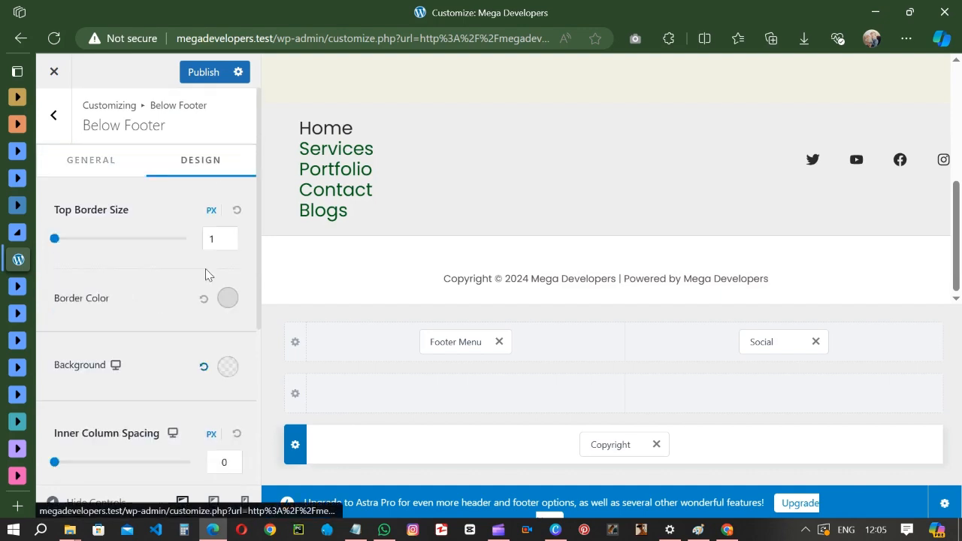
{"action": "scroll", "coordinate": [226, 344], "scroll_direction": "down", "scroll_amount": 1}
{"action": "scroll", "coordinate": [226, 343], "scroll_direction": "up", "scroll_amount": 1}
{"action": "scroll", "coordinate": [227, 344], "scroll_direction": "down", "scroll_amount": 3}
{"action": "scroll", "coordinate": [226, 344], "scroll_direction": "up", "scroll_amount": 3}
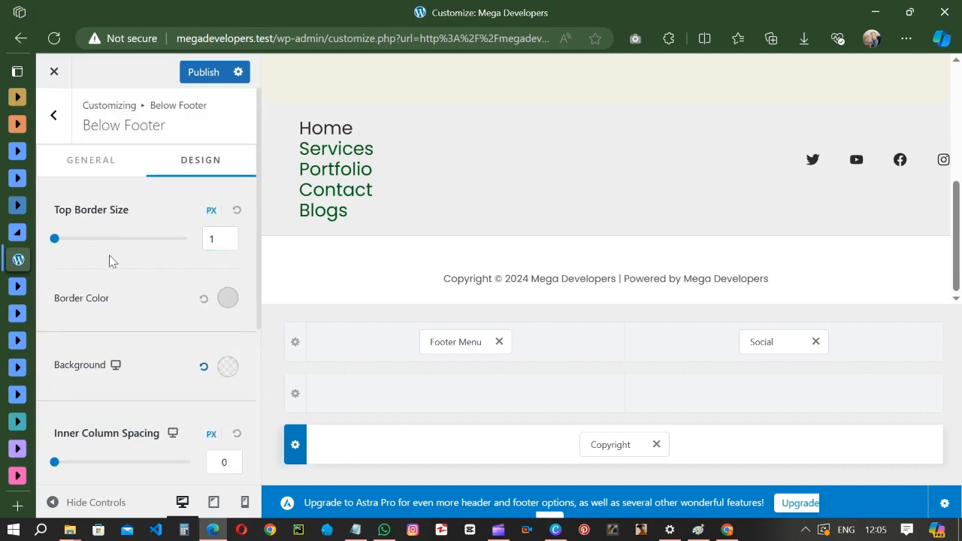
{"action": "scroll", "coordinate": [169, 331], "scroll_direction": "down", "scroll_amount": 3}
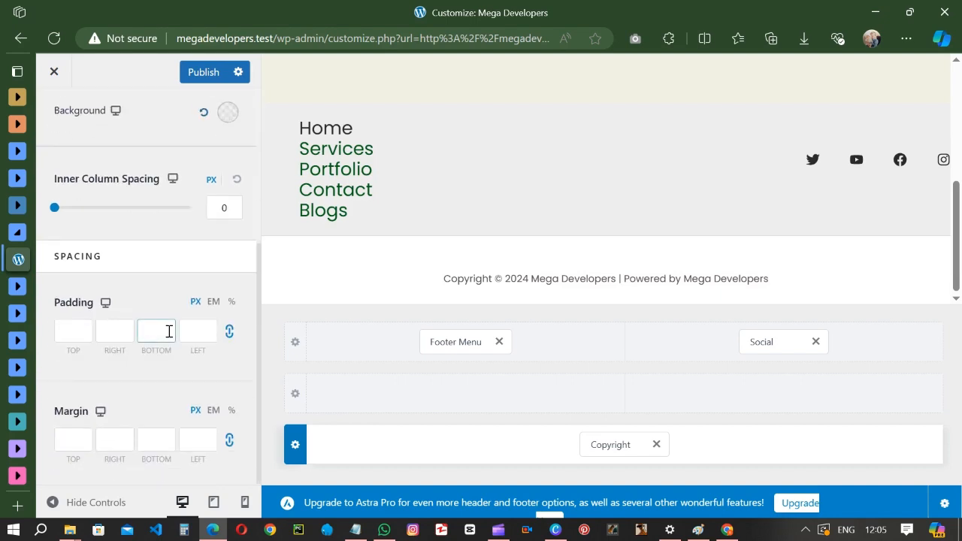
{"action": "left_click", "coordinate": [55, 209]}
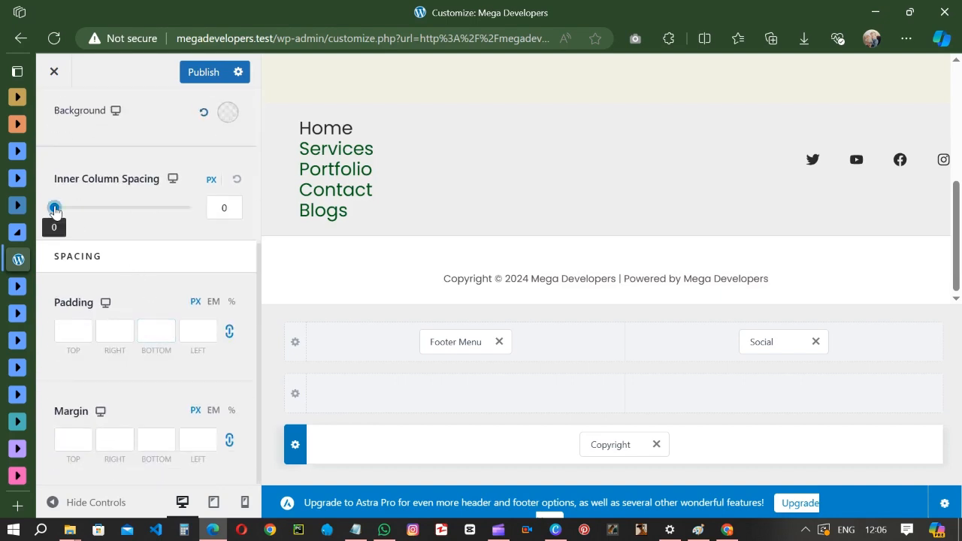
{"action": "left_click_drag", "start_coordinate": [55, 208], "coordinate": [54, 208]}
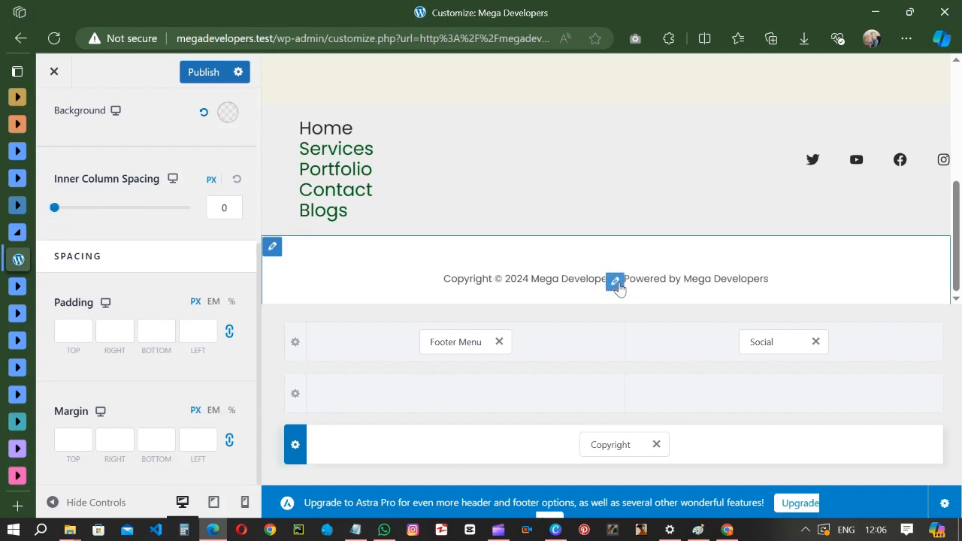
Set the Copyright element's font size to 17 px.
{"action": "left_click", "coordinate": [615, 282]}
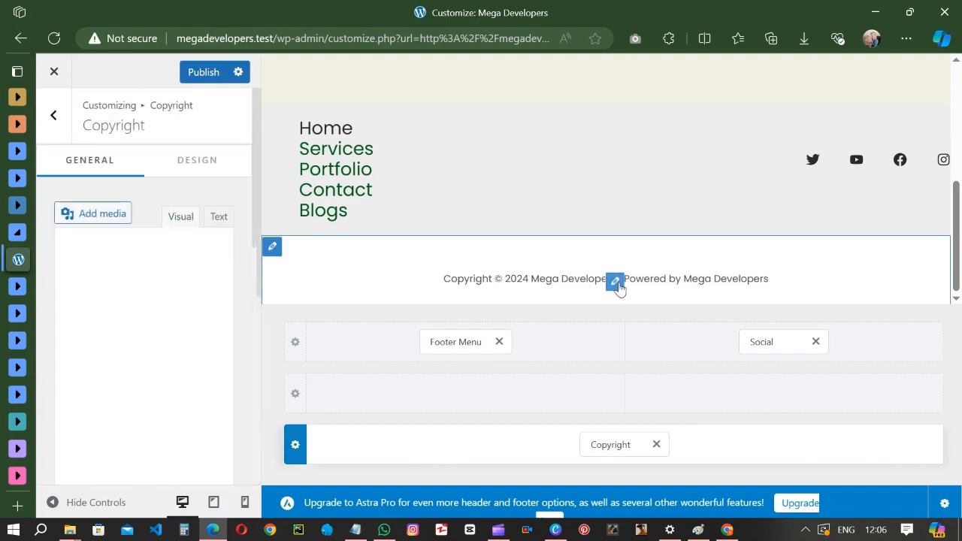
{"action": "left_click", "coordinate": [191, 164]}
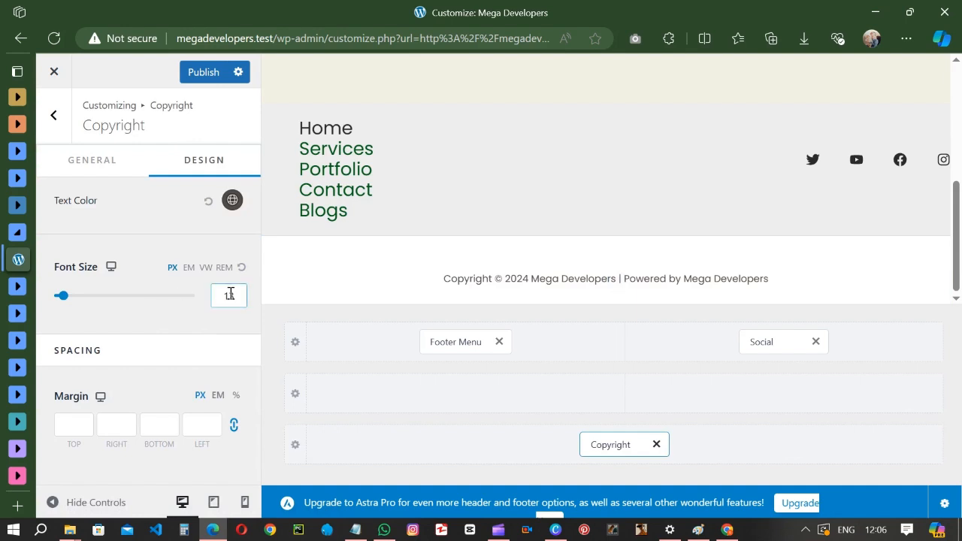
{"action": "left_click_drag", "start_coordinate": [67, 301], "coordinate": [71, 303]}
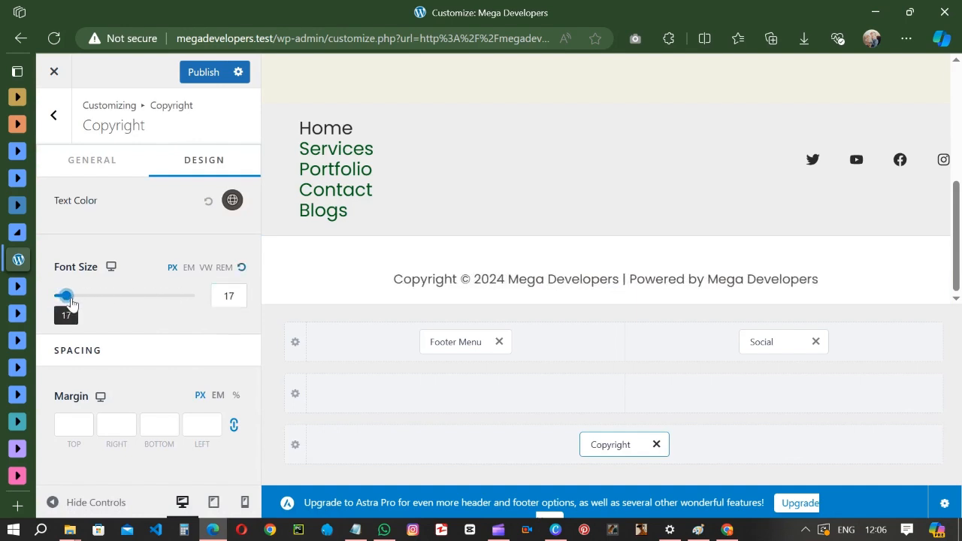
{"action": "left_click", "coordinate": [233, 299]}
{"action": "left_click", "coordinate": [112, 326]}
Set the Copyright text color to the dark green 0E6000.
{"action": "left_click", "coordinate": [232, 200]}
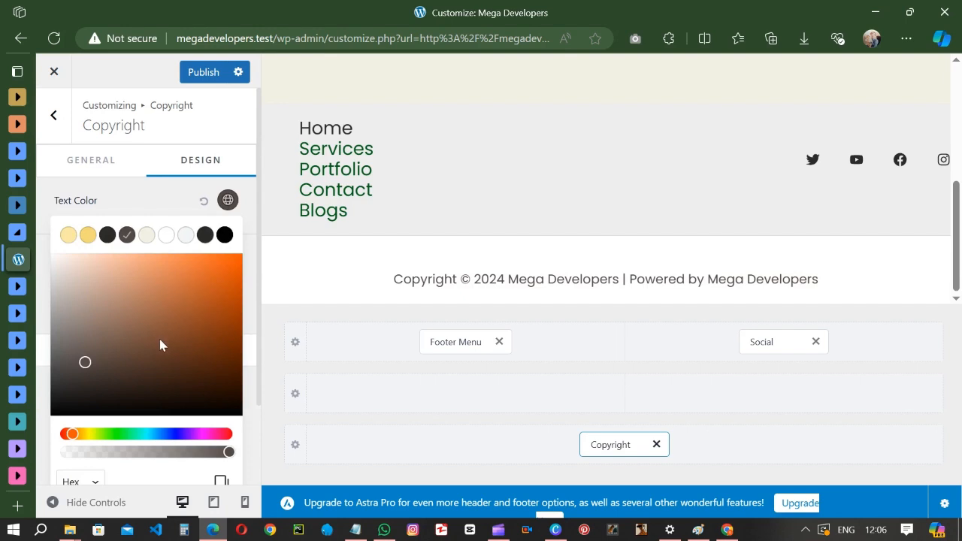
{"action": "scroll", "coordinate": [160, 345], "scroll_direction": "down", "scroll_amount": 1}
{"action": "left_click_drag", "start_coordinate": [76, 360], "coordinate": [113, 320]}
{"action": "left_click_drag", "start_coordinate": [98, 282], "coordinate": [260, 284]}
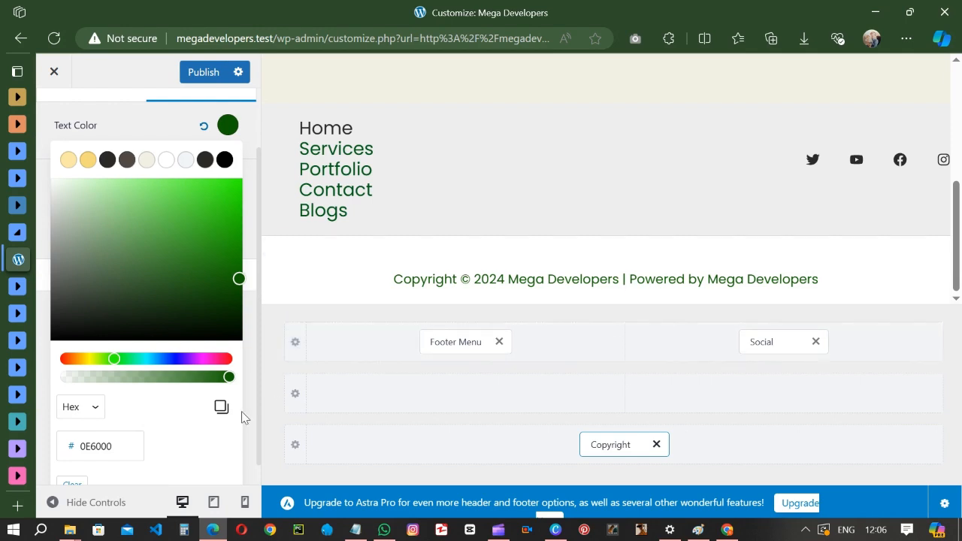
Copy the hex code of the Footer Menu's normal link color.
{"action": "left_click", "coordinate": [271, 131]}
{"action": "left_click", "coordinate": [197, 162]}
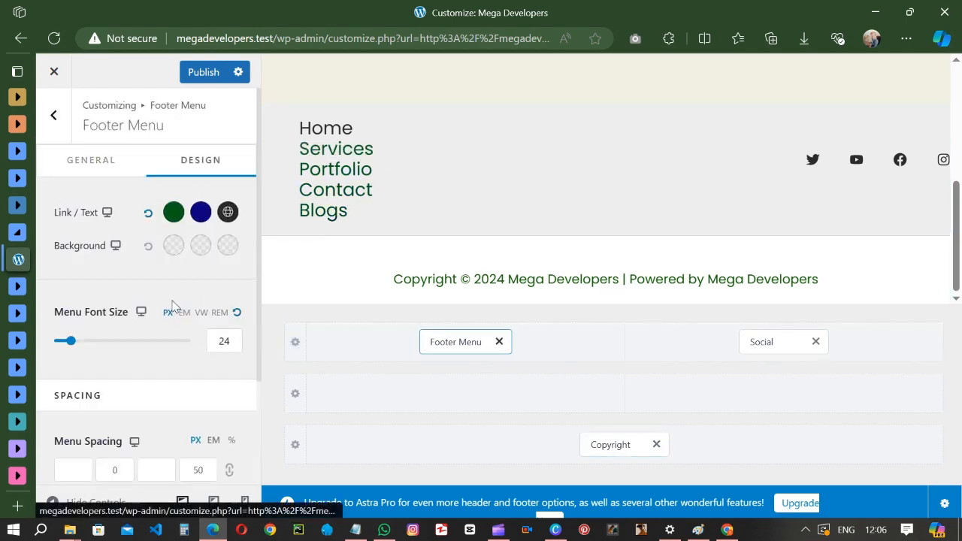
{"action": "left_click", "coordinate": [174, 212]}
{"action": "scroll", "coordinate": [149, 420], "scroll_direction": "down", "scroll_amount": 2}
{"action": "left_click", "coordinate": [122, 397]}
{"action": "double_click", "coordinate": [124, 396]}
{"action": "key", "text": "ctrl+c"}
Set the Copyright text color to the copied Footer Menu green, 005E16, and publish the changes.
{"action": "left_click", "coordinate": [615, 282]}
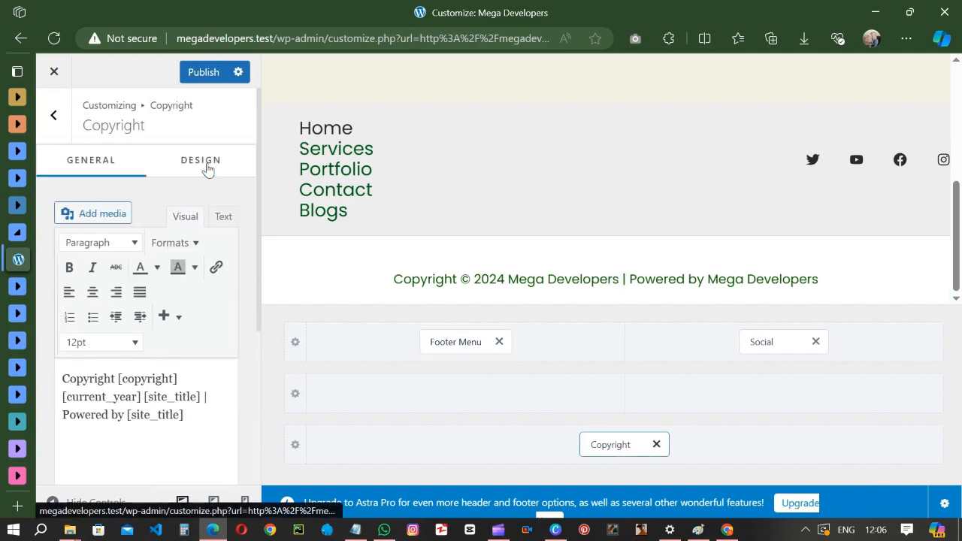
{"action": "left_click", "coordinate": [205, 164]}
{"action": "left_click", "coordinate": [232, 200]}
{"action": "scroll", "coordinate": [118, 421], "scroll_direction": "down", "scroll_amount": 2}
{"action": "left_click", "coordinate": [120, 422]}
{"action": "key", "text": "ctrl+a"}
{"action": "key", "text": "ctrl+v"}
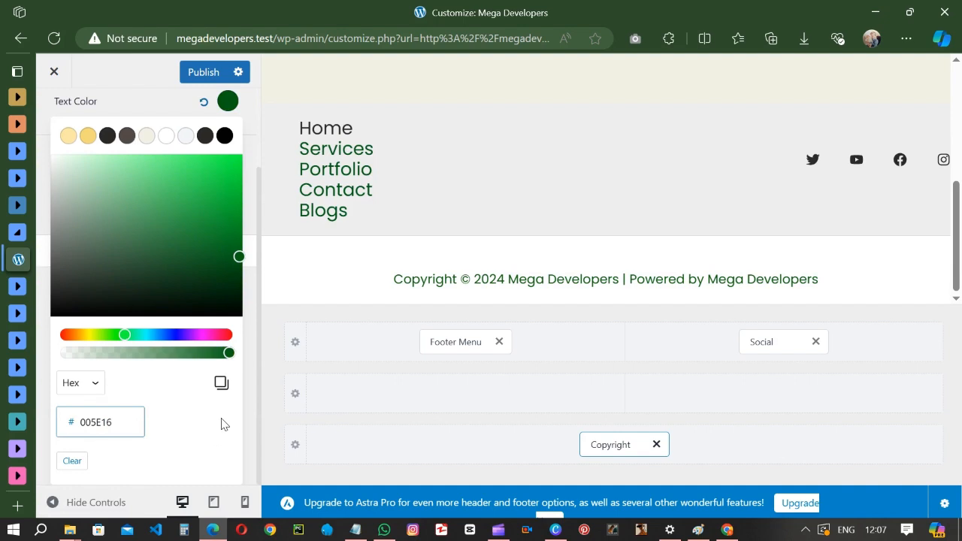
{"action": "left_click", "coordinate": [252, 404]}
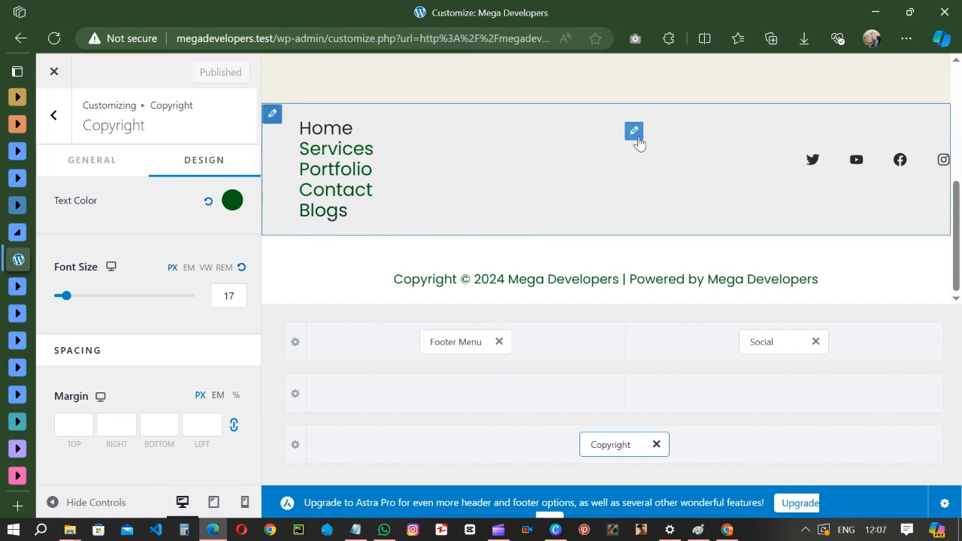
Center the social icons within their column of the Above Footer row.
{"action": "left_click", "coordinate": [635, 132]}
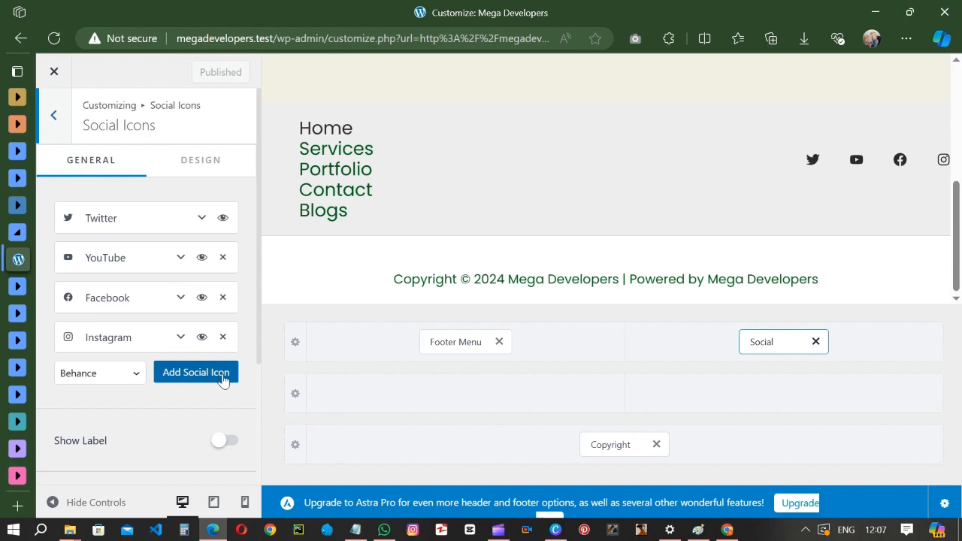
{"action": "left_click", "coordinate": [108, 380]}
{"action": "left_click", "coordinate": [107, 383]}
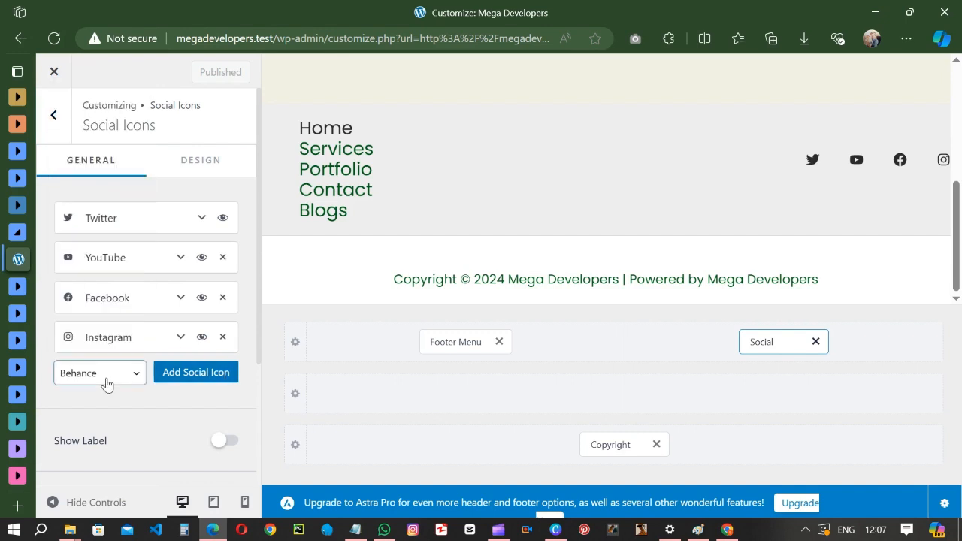
{"action": "scroll", "coordinate": [203, 404], "scroll_direction": "down", "scroll_amount": 3}
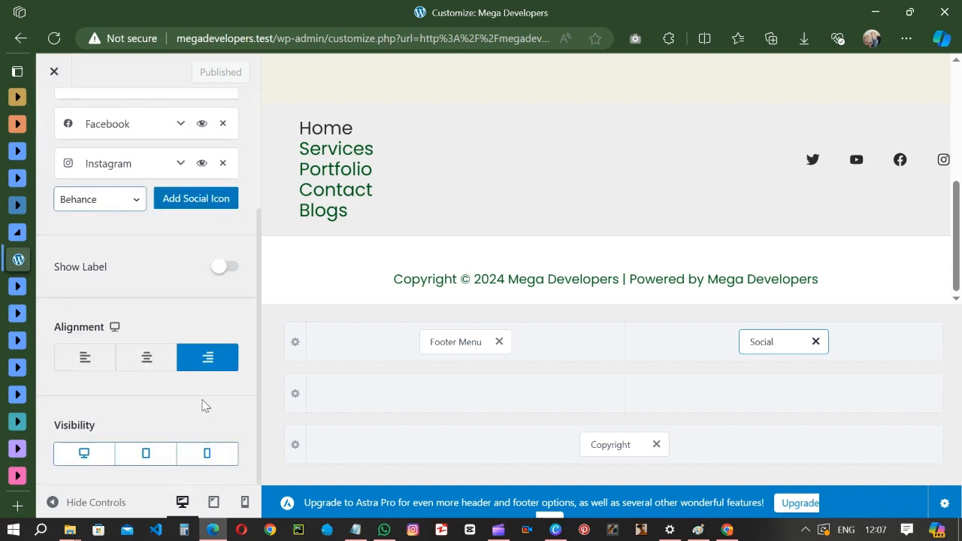
{"action": "left_click", "coordinate": [146, 365]}
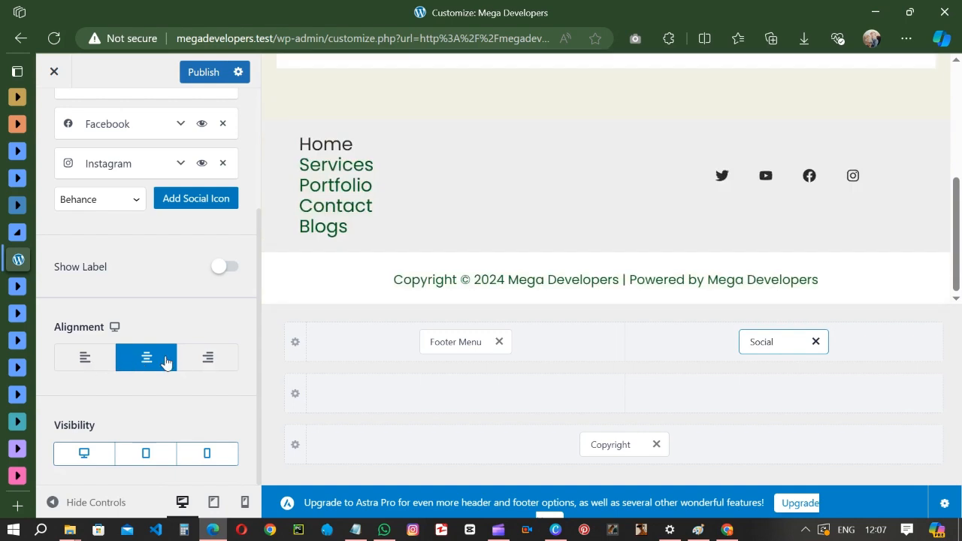
Set the social icons' normal color to the dark green 015801.
{"action": "scroll", "coordinate": [147, 331], "scroll_direction": "up", "scroll_amount": 3}
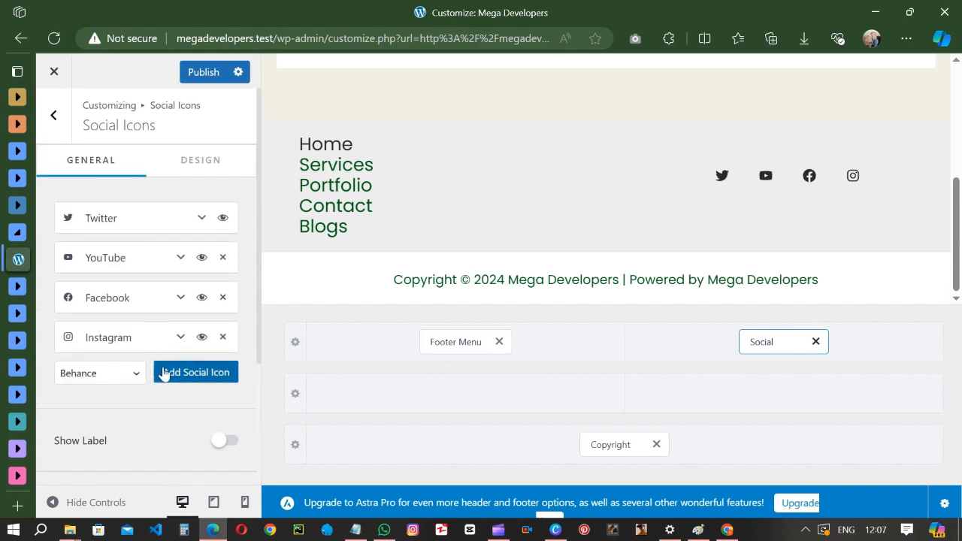
{"action": "left_click", "coordinate": [217, 162]}
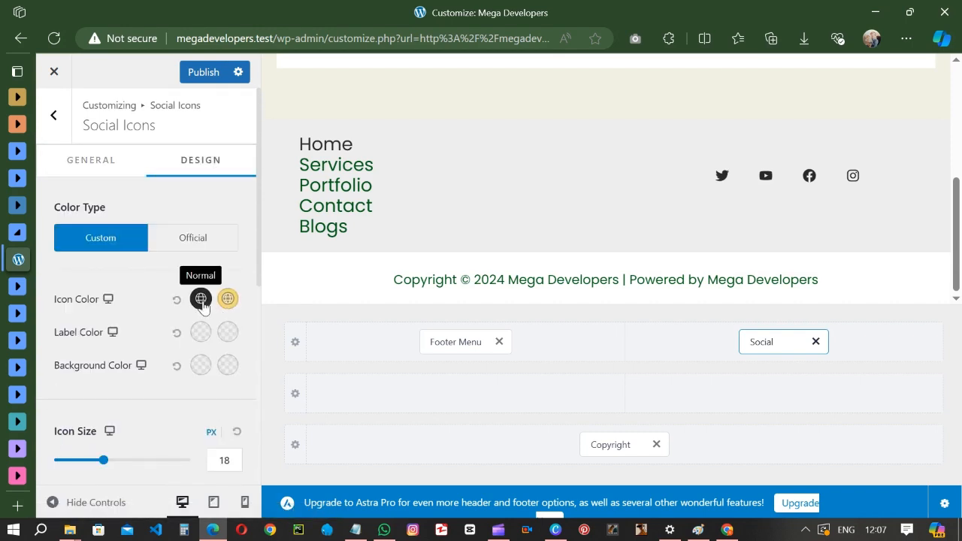
{"action": "left_click", "coordinate": [200, 300]}
{"action": "scroll", "coordinate": [198, 313], "scroll_direction": "down", "scroll_amount": 2}
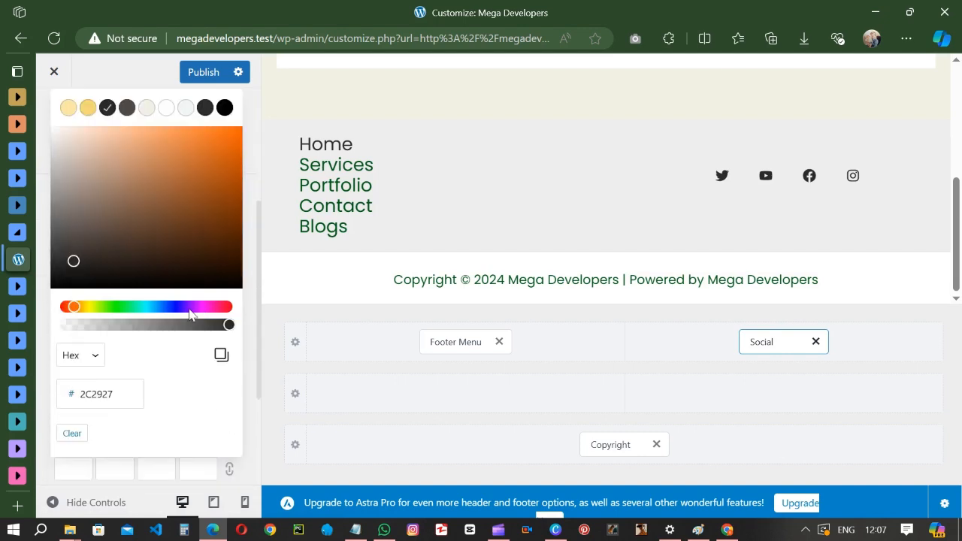
{"action": "left_click_drag", "start_coordinate": [79, 312], "coordinate": [114, 315]}
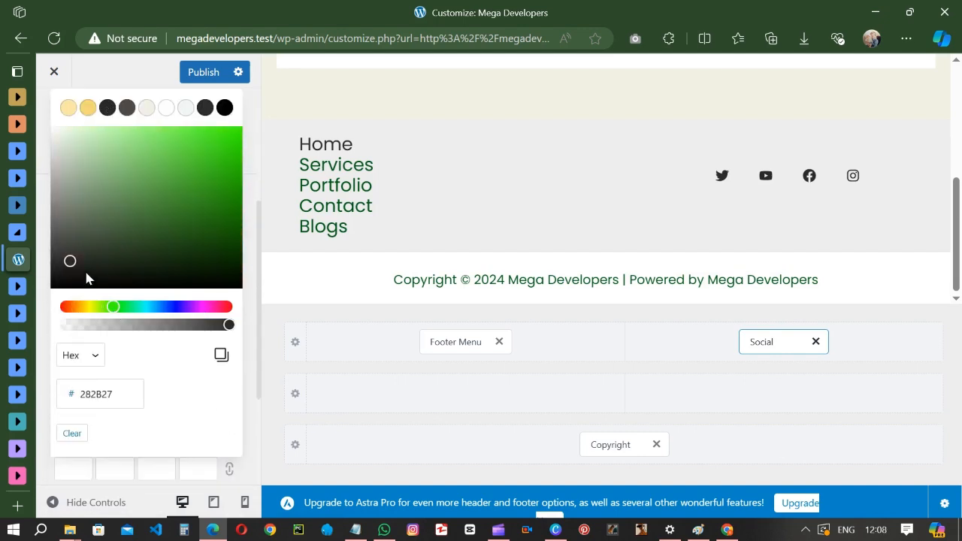
{"action": "left_click_drag", "start_coordinate": [71, 262], "coordinate": [238, 236]}
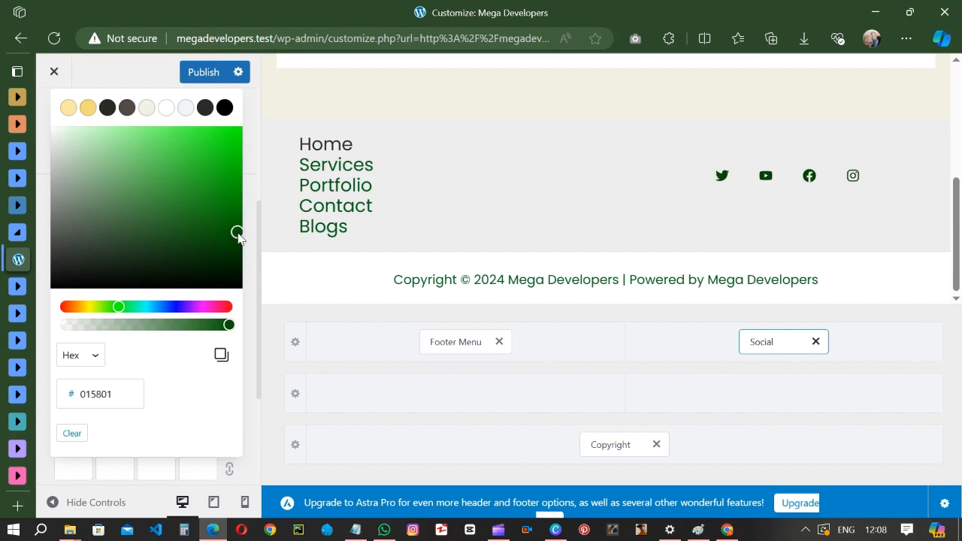
{"action": "left_click", "coordinate": [251, 174]}
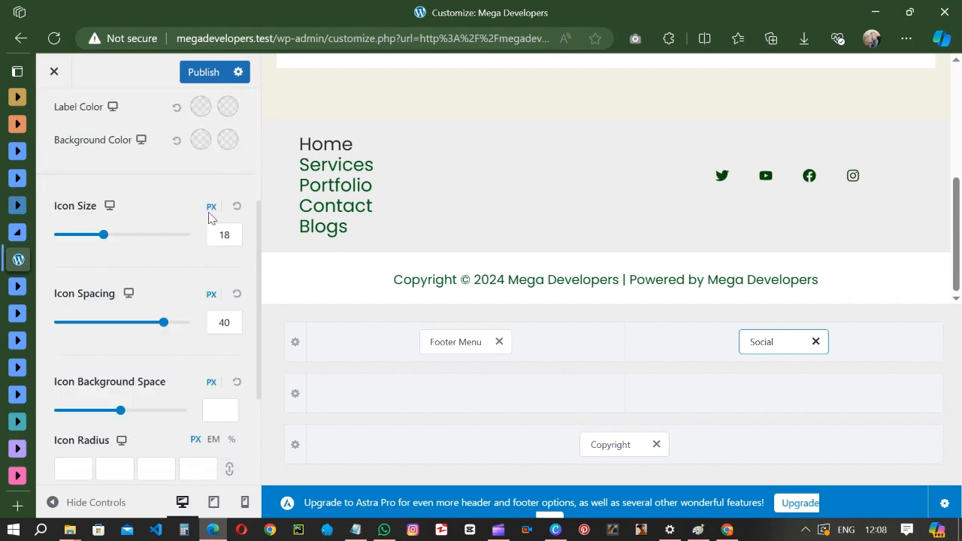
Set the social icons' hover color to a dark blue.
{"action": "scroll", "coordinate": [214, 225], "scroll_direction": "up", "scroll_amount": 3}
{"action": "left_click", "coordinate": [228, 224]}
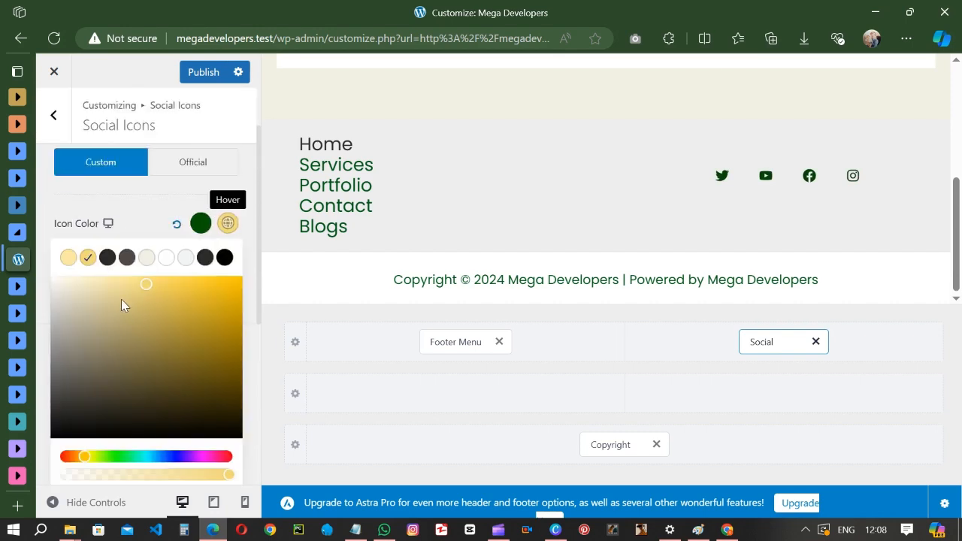
{"action": "left_click_drag", "start_coordinate": [94, 460], "coordinate": [168, 456]}
{"action": "left_click_drag", "start_coordinate": [163, 318], "coordinate": [240, 366]}
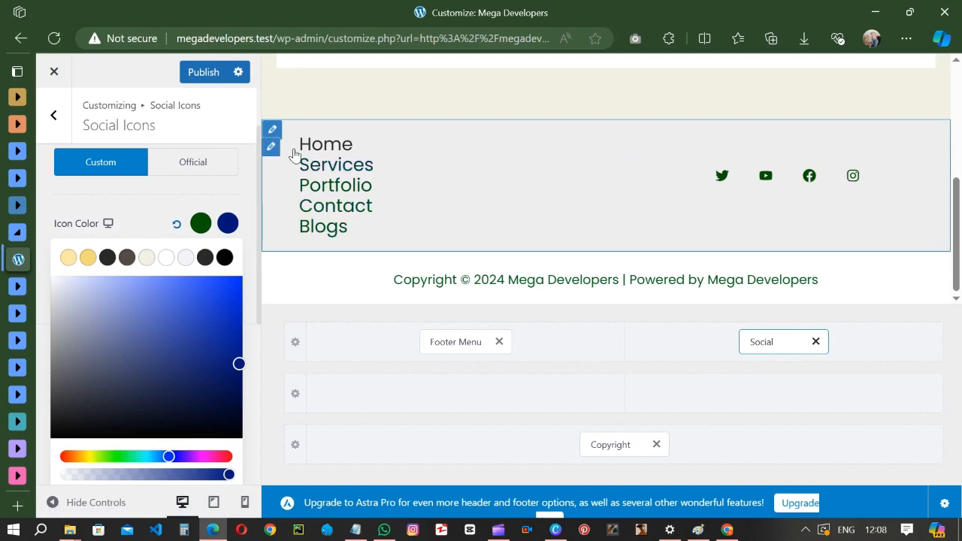
Copy the hex code of the Footer Menu's hover link color.
{"action": "left_click", "coordinate": [272, 148]}
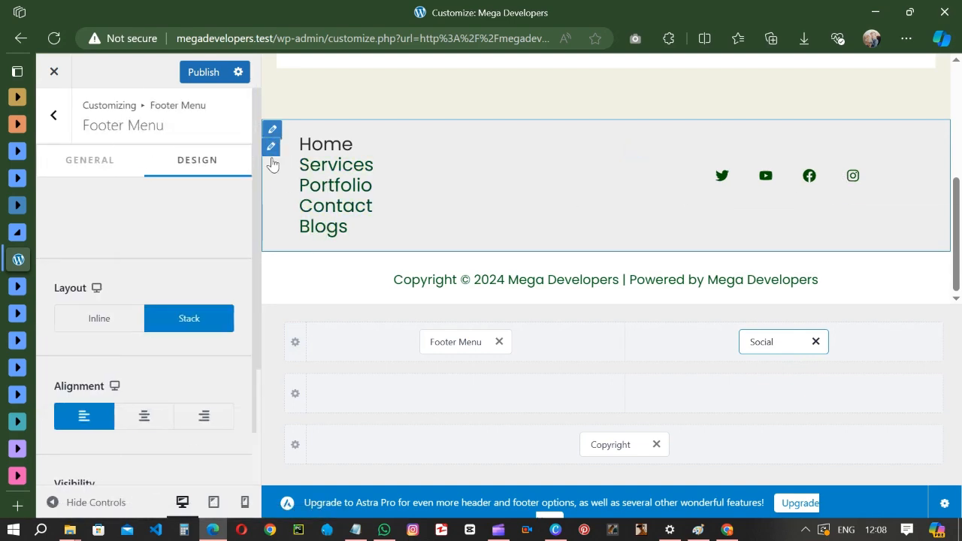
{"action": "scroll", "coordinate": [189, 280], "scroll_direction": "down", "scroll_amount": 1}
{"action": "left_click", "coordinate": [209, 109]}
{"action": "scroll", "coordinate": [187, 324], "scroll_direction": "down", "scroll_amount": 2}
{"action": "scroll", "coordinate": [194, 171], "scroll_direction": "up", "scroll_amount": 2}
{"action": "left_click", "coordinate": [201, 217]}
{"action": "scroll", "coordinate": [155, 417], "scroll_direction": "down", "scroll_amount": 2}
{"action": "left_click", "coordinate": [135, 391]}
{"action": "double_click", "coordinate": [135, 392]}
{"action": "key", "text": "ctrl+c"}
Apply the copied Footer Menu hover color code as the social icons' hover color.
{"action": "left_click", "coordinate": [635, 148]}
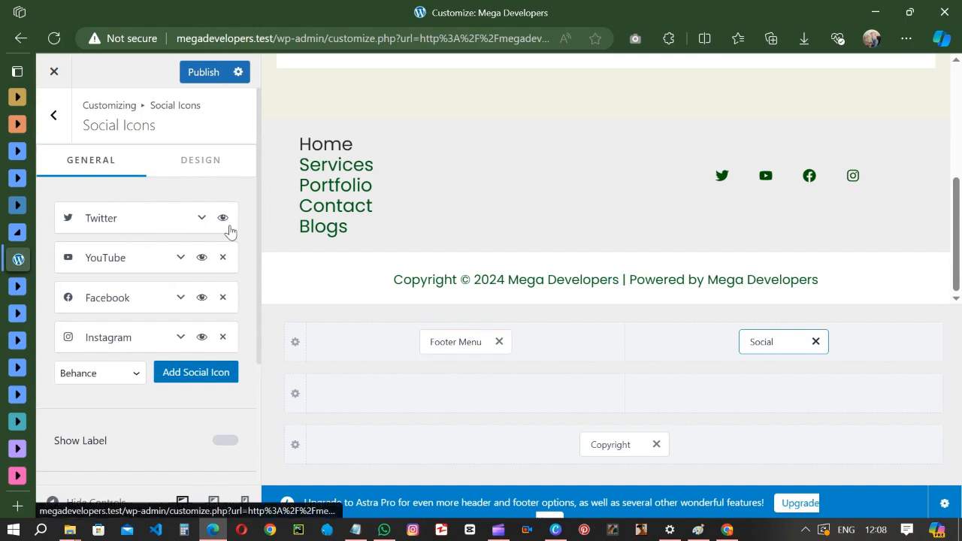
{"action": "left_click", "coordinate": [234, 163]}
{"action": "left_click", "coordinate": [228, 299]}
{"action": "scroll", "coordinate": [172, 386], "scroll_direction": "down", "scroll_amount": 3}
{"action": "left_click", "coordinate": [123, 320]}
{"action": "key", "text": "ctrl+minus"}
{"action": "key", "text": "ctrl+a"}
{"action": "key", "text": "ctrl+v"}
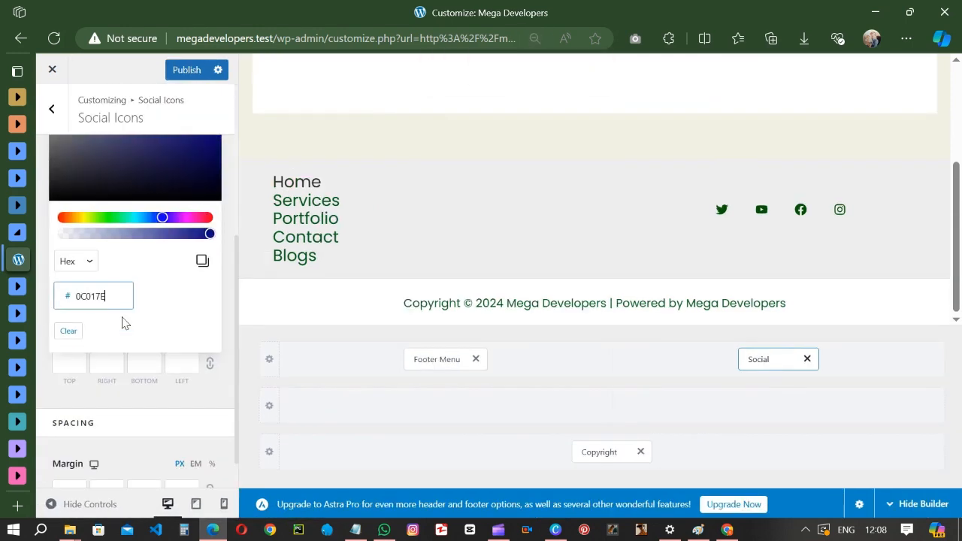
{"action": "left_click", "coordinate": [226, 363]}
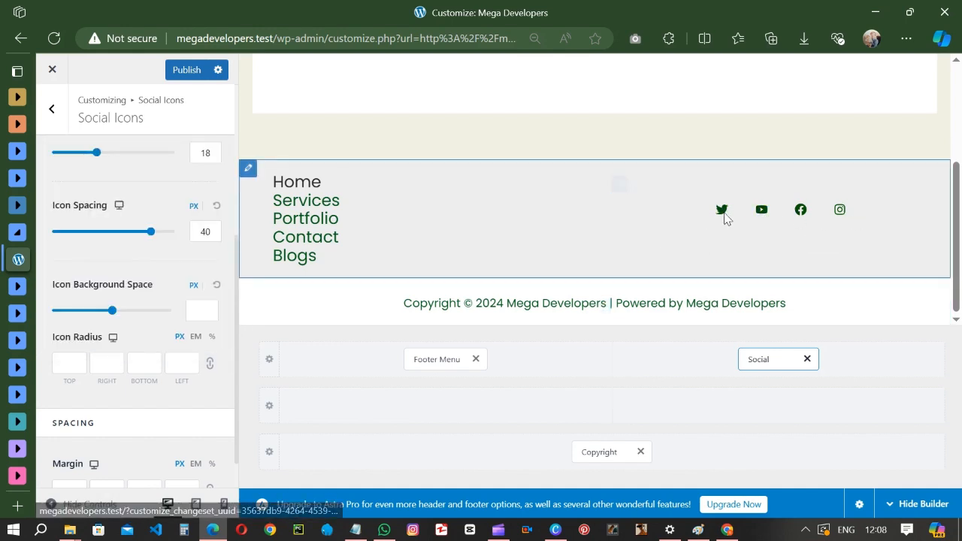
Copy the hex code of the Footer Menu's normal link color.
{"action": "left_click", "coordinate": [248, 184]}
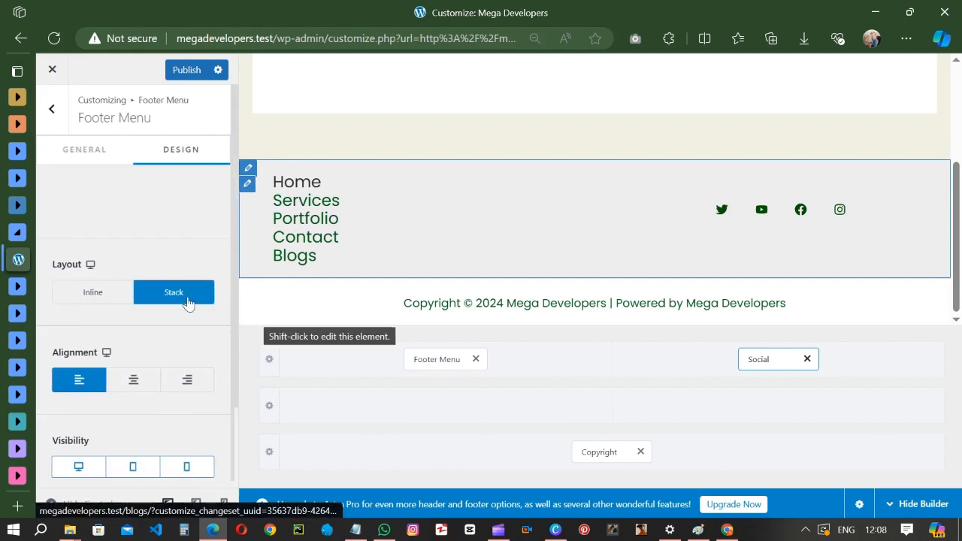
{"action": "left_click", "coordinate": [184, 148]}
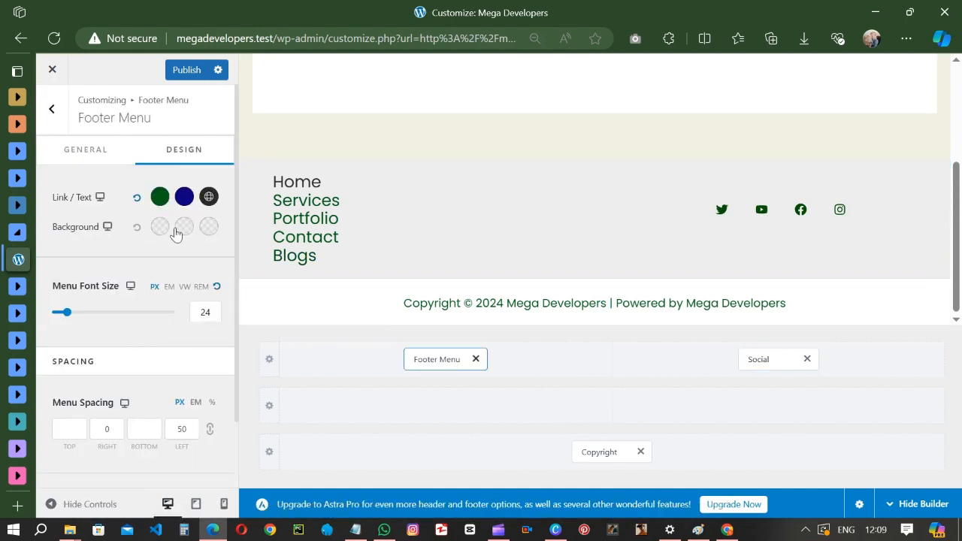
{"action": "left_click", "coordinate": [159, 195]}
{"action": "scroll", "coordinate": [135, 409], "scroll_direction": "down", "scroll_amount": 1}
{"action": "left_click", "coordinate": [125, 407]}
{"action": "key", "text": "ctrl+a"}
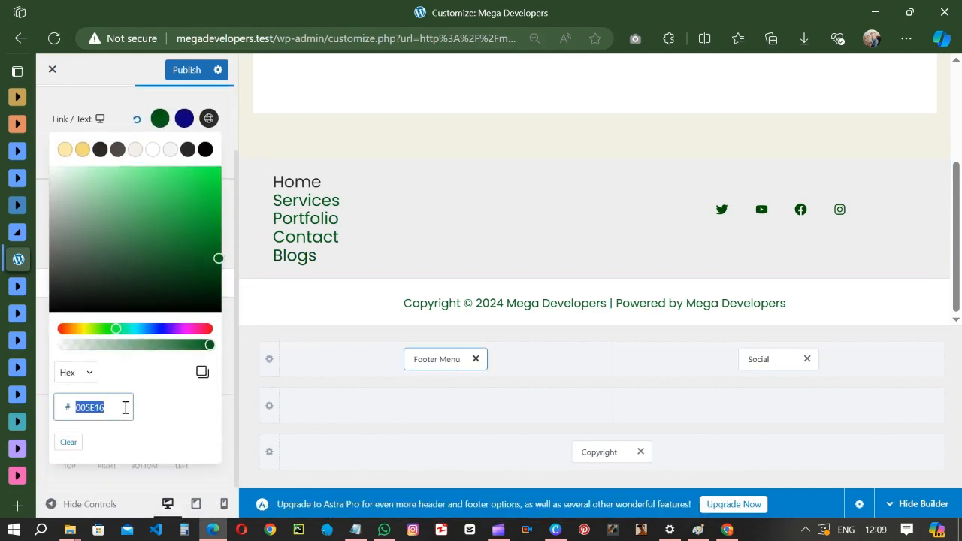
Set the social icons' normal color to the copied Footer Menu green 005E16.
{"action": "left_click", "coordinate": [619, 187]}
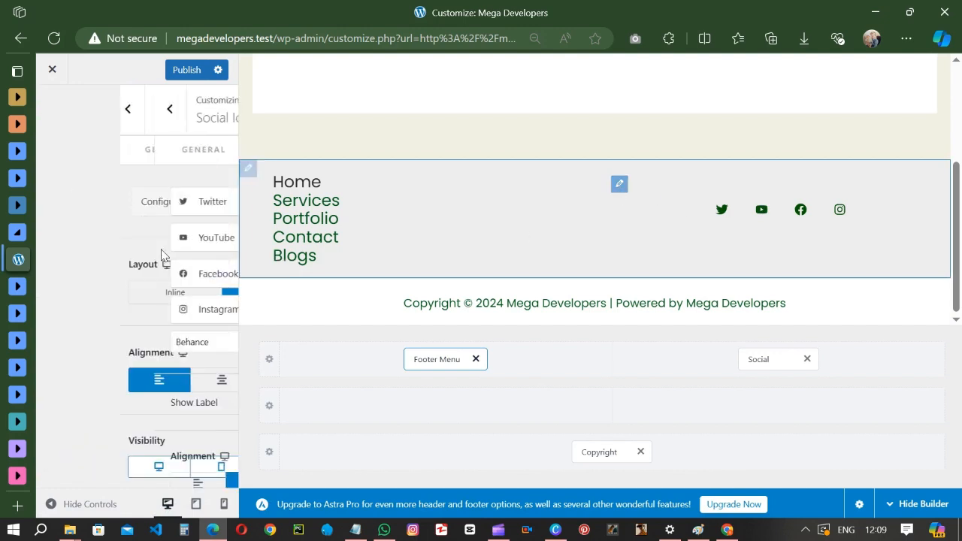
{"action": "left_click", "coordinate": [180, 153]}
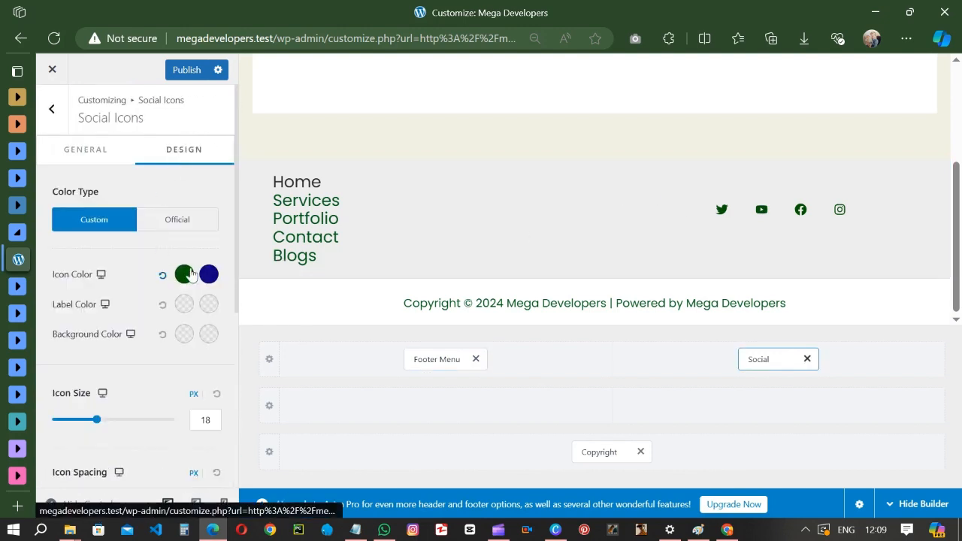
{"action": "left_click", "coordinate": [184, 274]}
{"action": "scroll", "coordinate": [127, 399], "scroll_direction": "down", "scroll_amount": 3}
{"action": "left_click", "coordinate": [116, 261]}
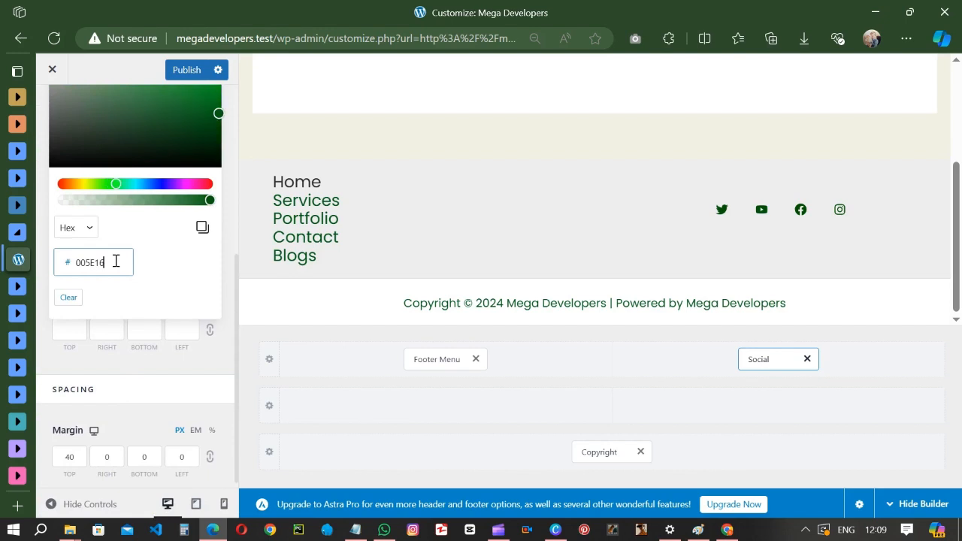
{"action": "left_click", "coordinate": [195, 368]}
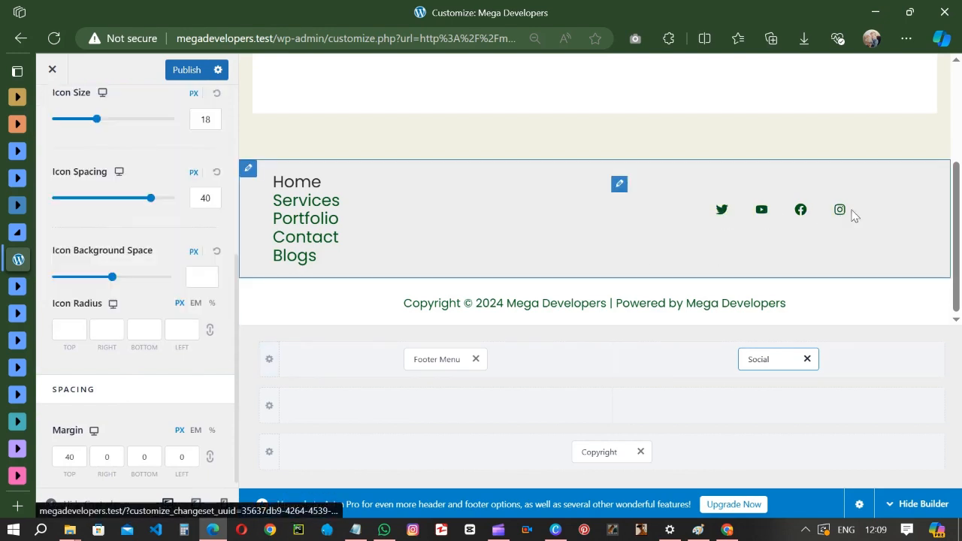
{"action": "scroll", "coordinate": [150, 128], "scroll_direction": "up", "scroll_amount": 3}
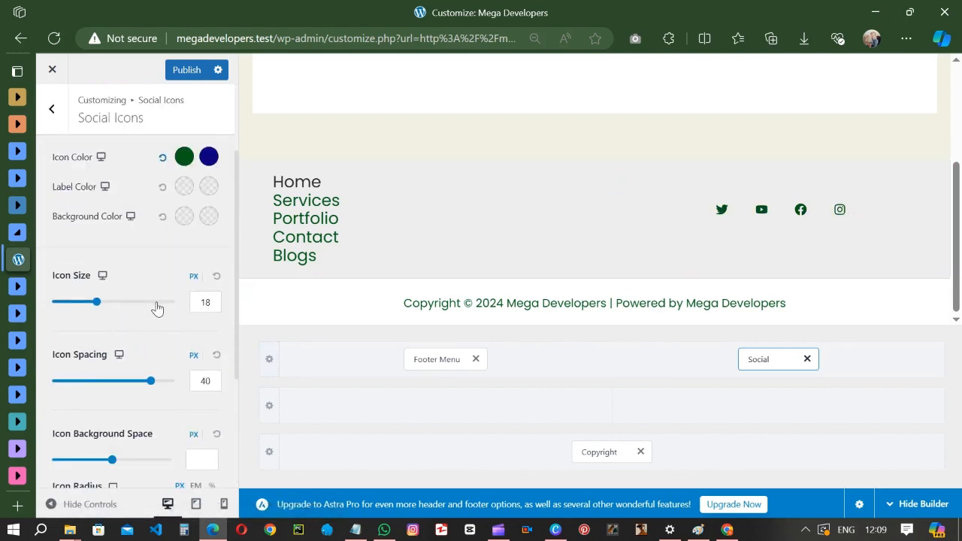
Right-align the social icons within their footer column.
{"action": "left_click", "coordinate": [250, 187]}
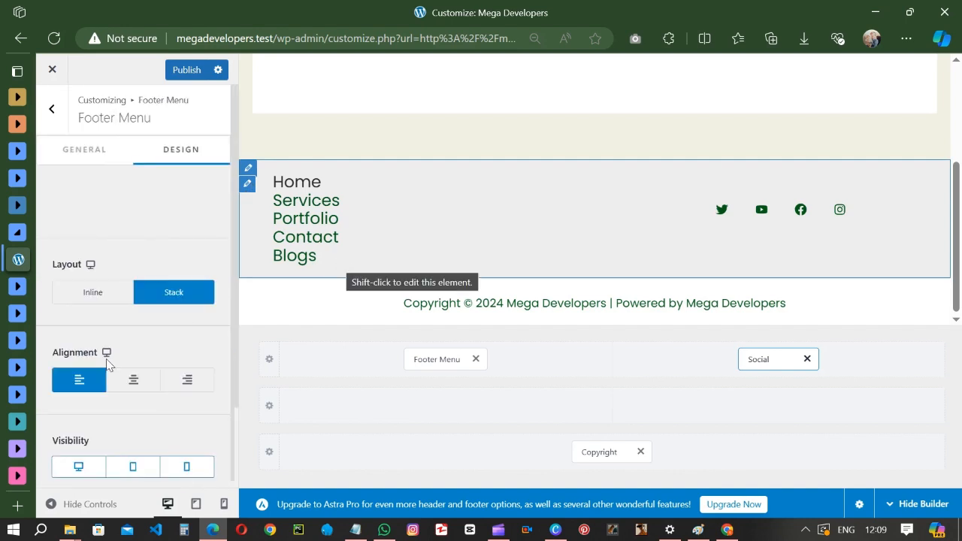
{"action": "left_click", "coordinate": [619, 183]}
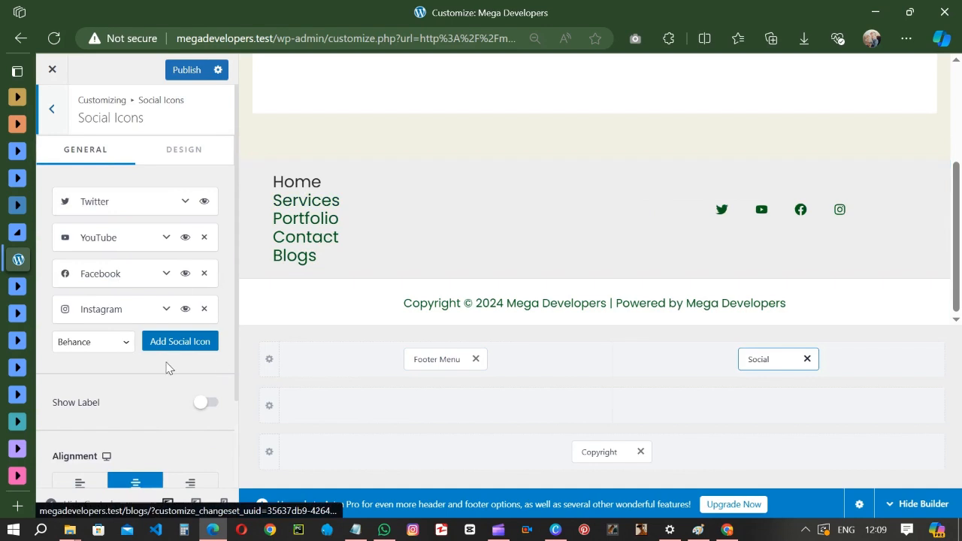
{"action": "scroll", "coordinate": [166, 368], "scroll_direction": "down", "scroll_amount": 3}
{"action": "scroll", "coordinate": [162, 368], "scroll_direction": "up", "scroll_amount": 3}
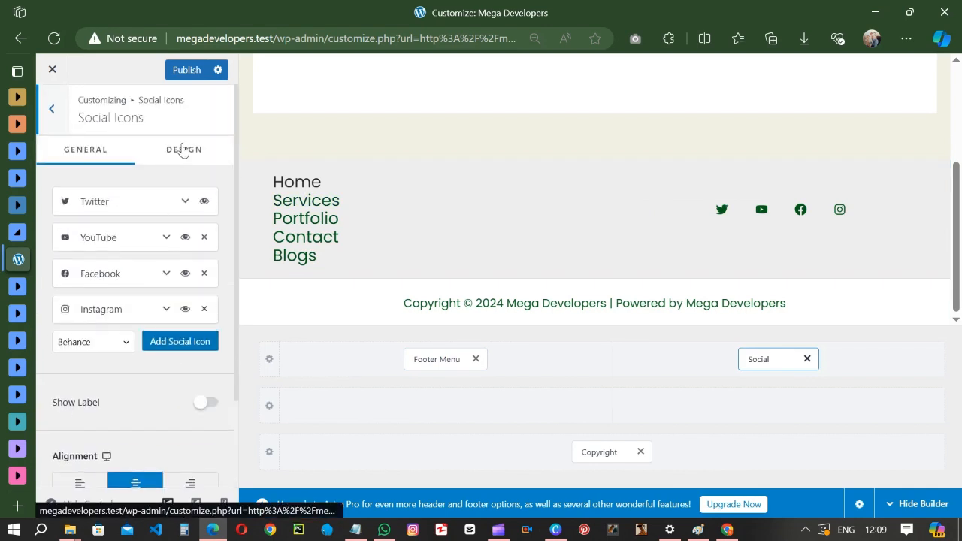
{"action": "scroll", "coordinate": [111, 461], "scroll_direction": "down", "scroll_amount": 3}
{"action": "scroll", "coordinate": [192, 384], "scroll_direction": "up", "scroll_amount": 3}
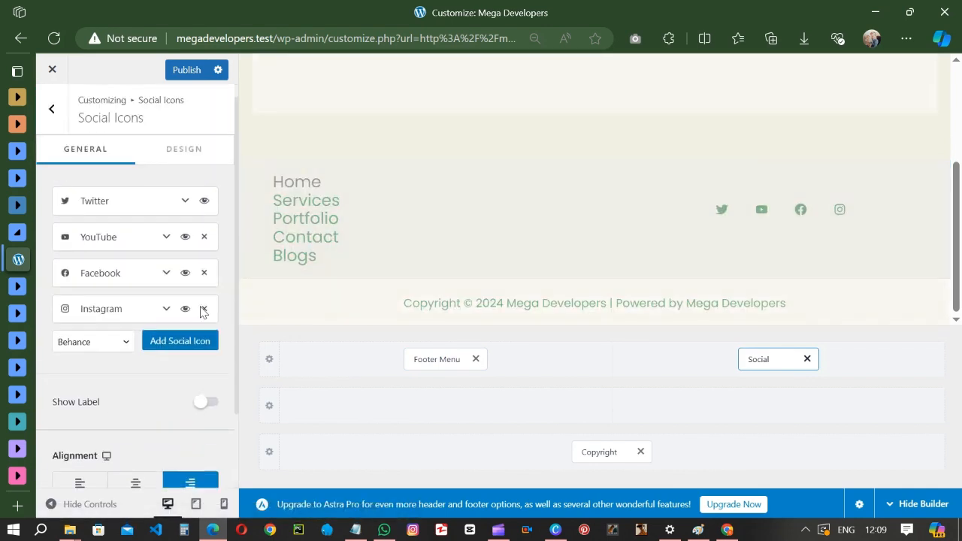
{"action": "left_click", "coordinate": [182, 150]}
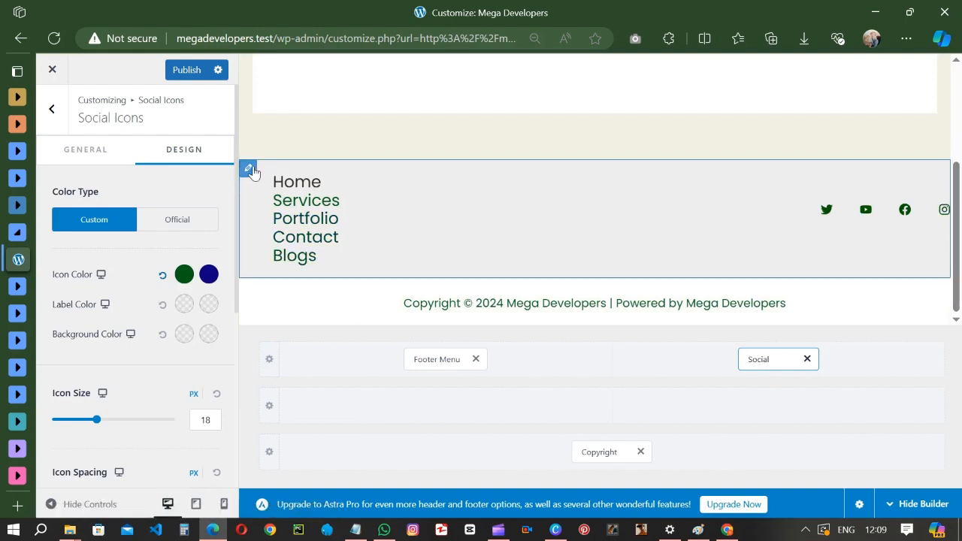
Set the Above Footer row's height to 150 px and publish the customizer changes.
{"action": "left_click", "coordinate": [249, 170]}
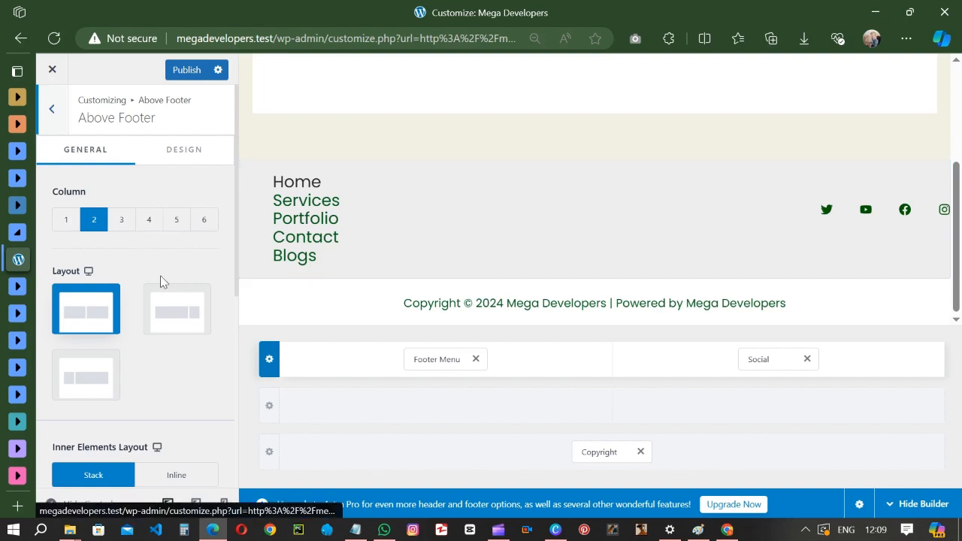
{"action": "scroll", "coordinate": [172, 232], "scroll_direction": "down", "scroll_amount": 5}
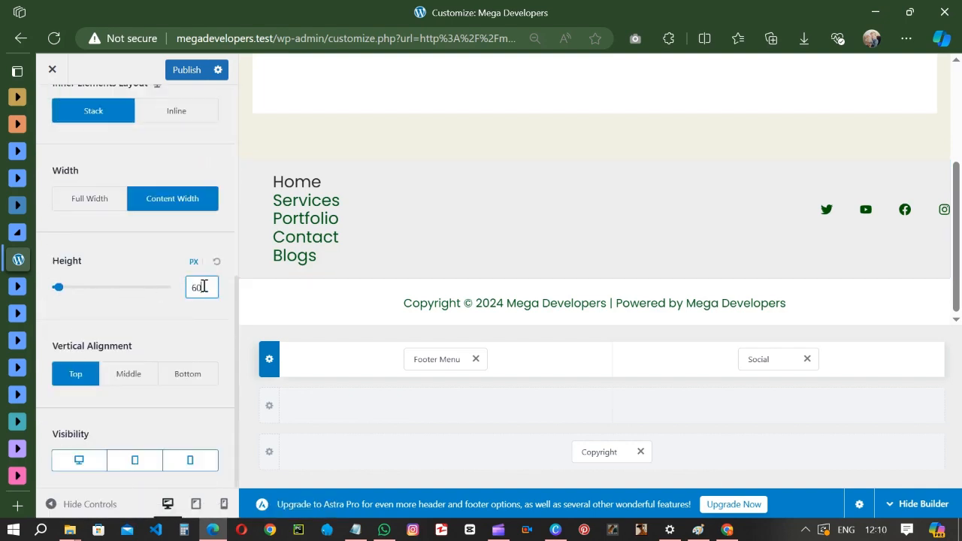
{"action": "type", "text": "30"}
{"action": "key", "text": "BackSpace"}
{"action": "key", "text": "BackSpace"}
{"action": "type", "text": "100"}
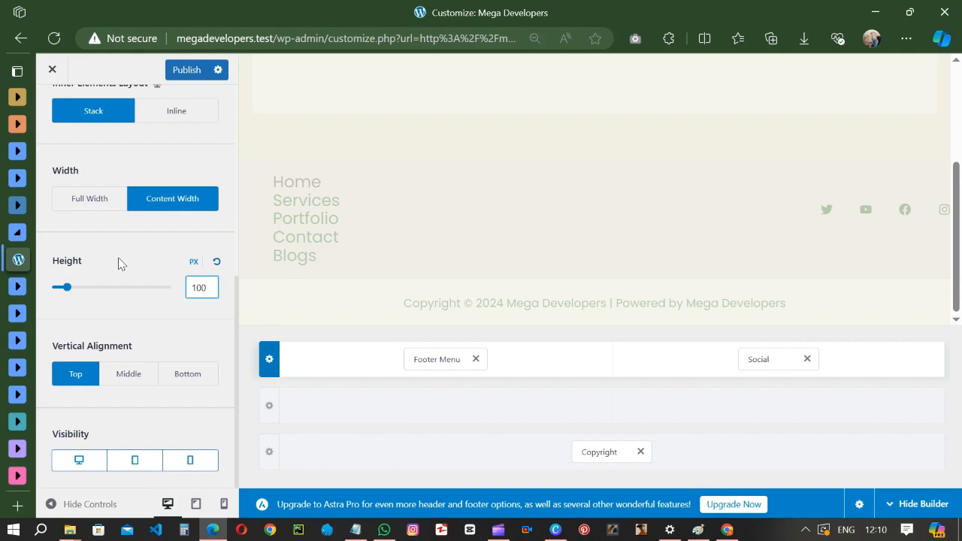
{"action": "double_click", "coordinate": [203, 290]}
{"action": "type", "text": "150"}
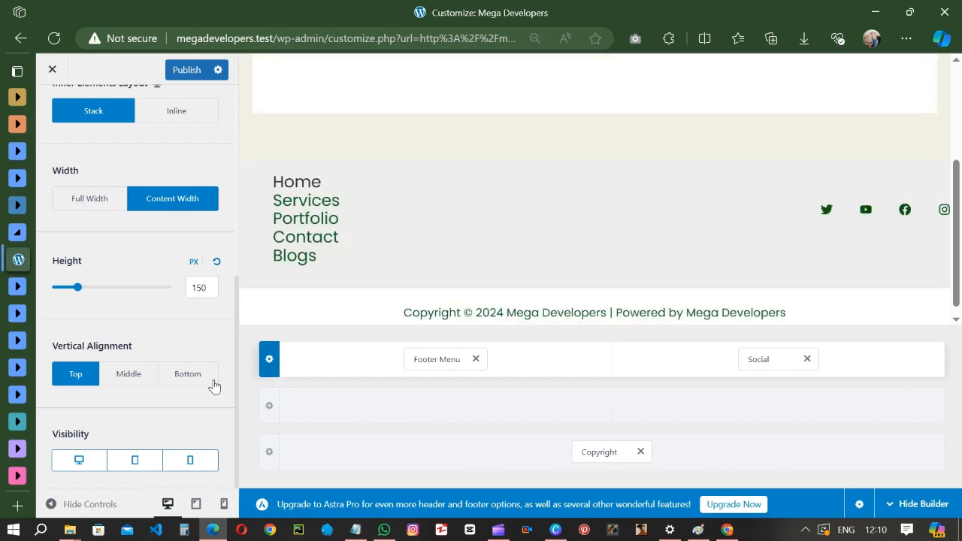
{"action": "left_click", "coordinate": [182, 69]}
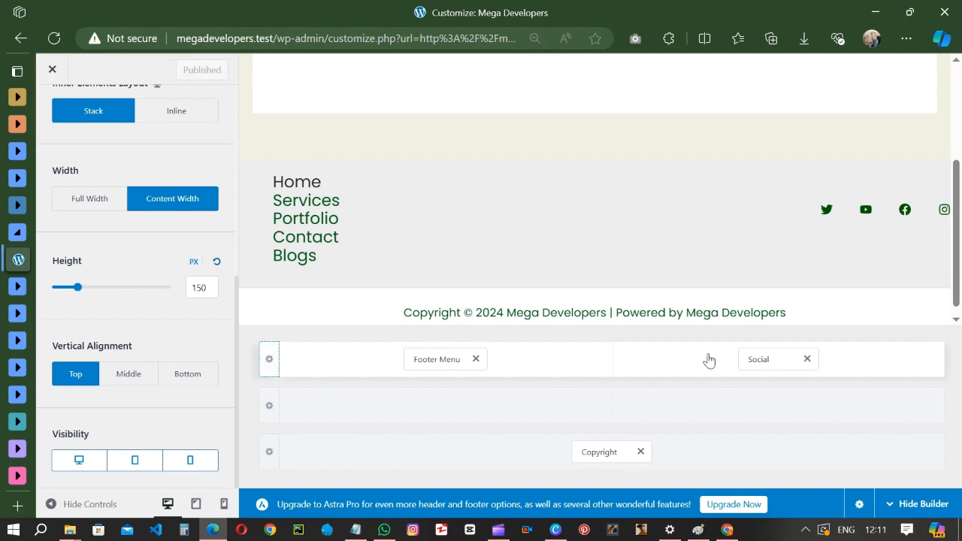
{"action": "scroll", "coordinate": [639, 236], "scroll_direction": "up", "scroll_amount": 3}
{"action": "scroll", "coordinate": [638, 237], "scroll_direction": "down", "scroll_amount": 3}
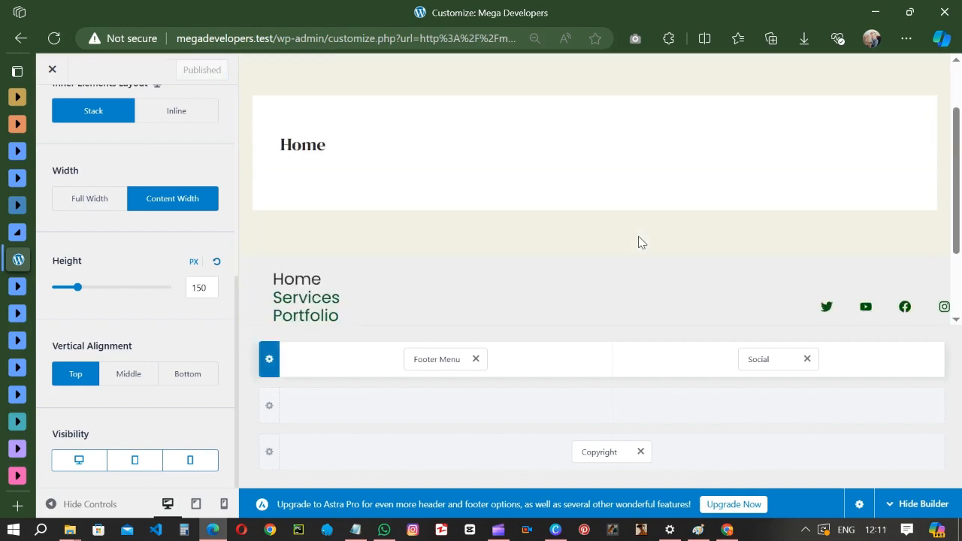
{"action": "scroll", "coordinate": [639, 238], "scroll_direction": "up", "scroll_amount": 3}
{"action": "scroll", "coordinate": [639, 238], "scroll_direction": "down", "scroll_amount": 3}
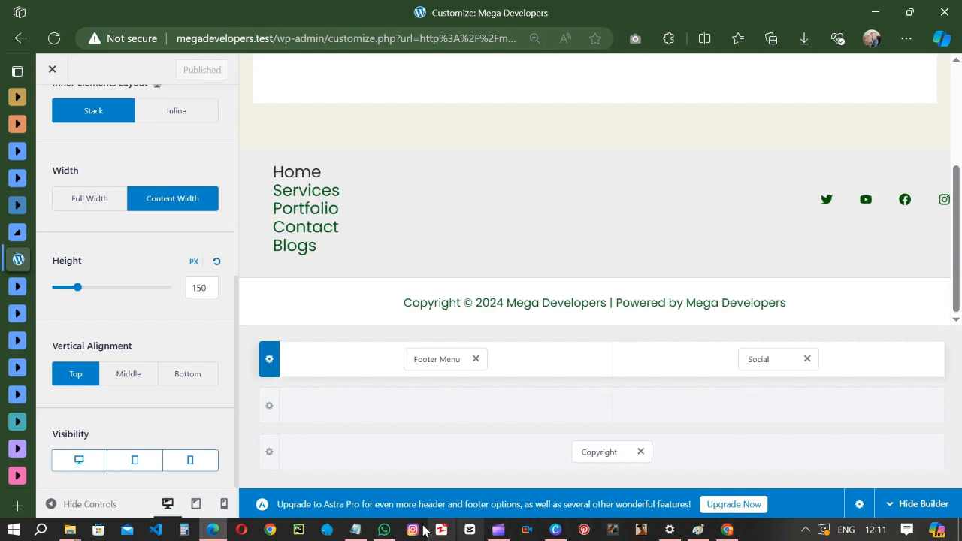
Switch to Notepad, write the note "Both menus are set" and clear the text again.
{"action": "left_click", "coordinate": [368, 531]}
{"action": "key", "text": "ctrl+a"}
{"action": "type", "text": "Both menu"}
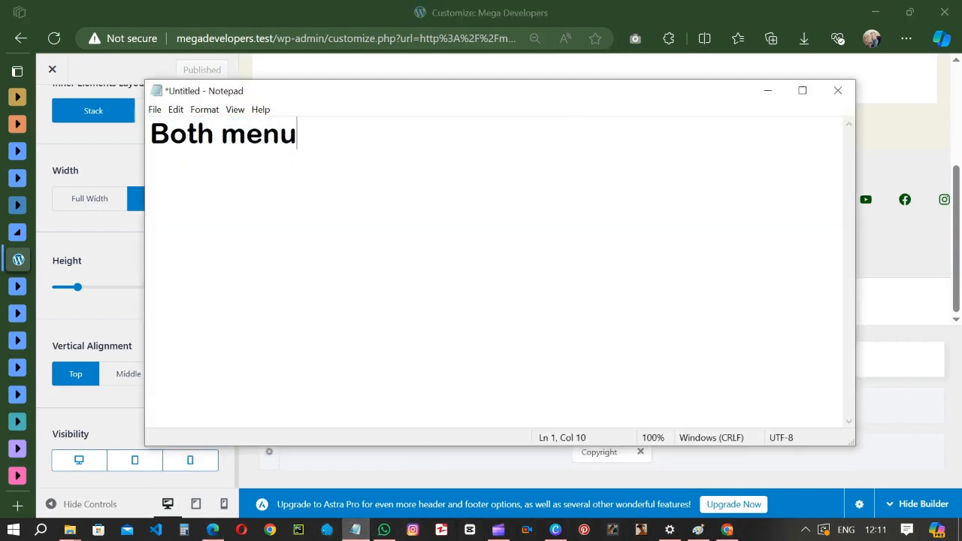
{"action": "type", "text": "s are set"}
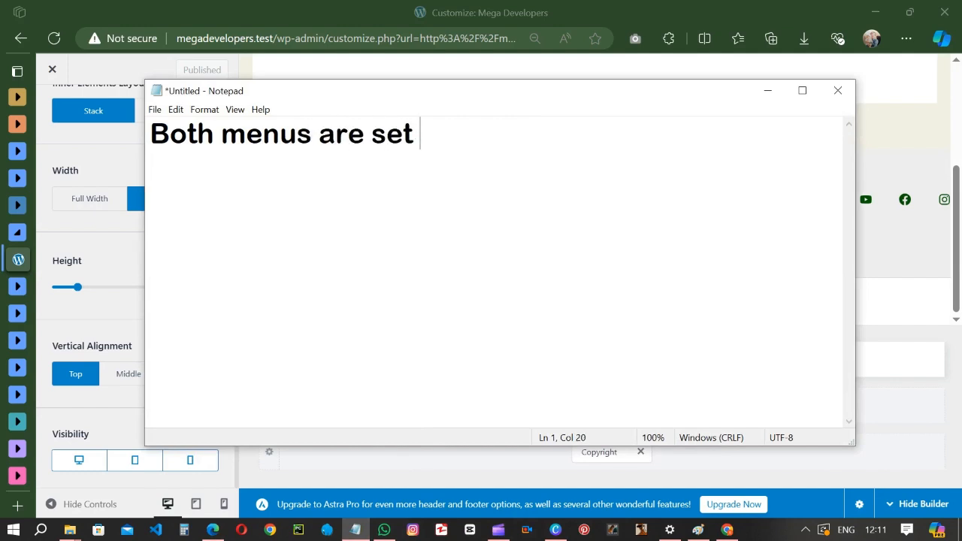
{"action": "key", "text": "ctrl+a"}
{"action": "key", "text": "Return"}
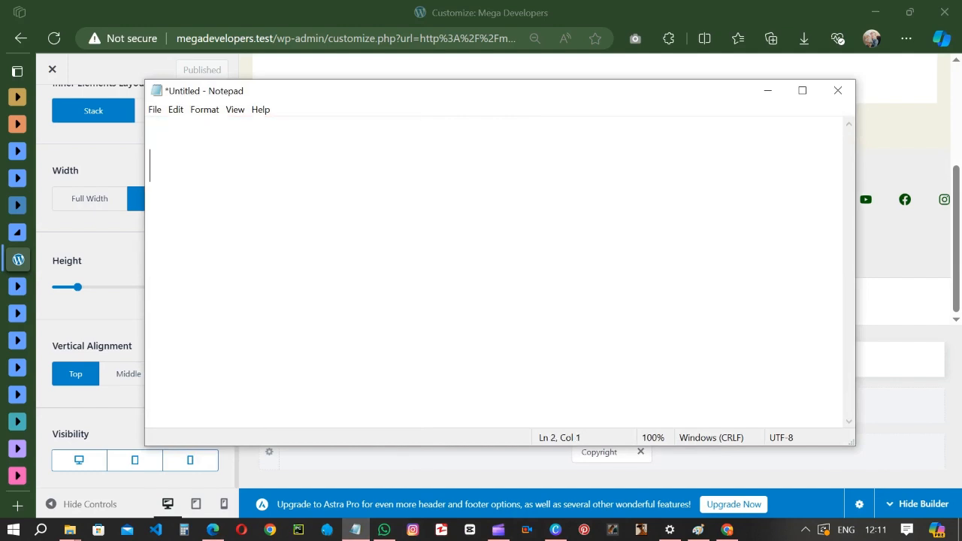
{"action": "left_click", "coordinate": [804, 530]}
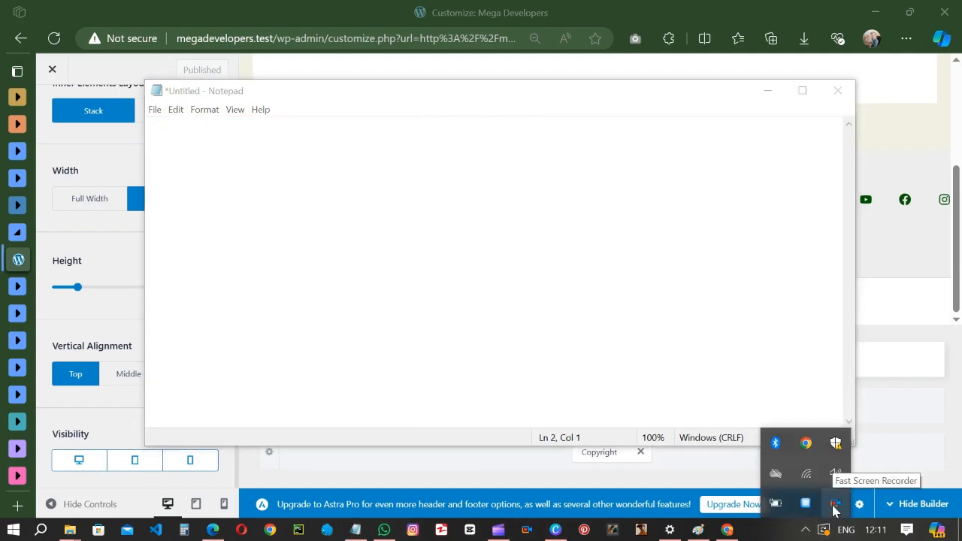